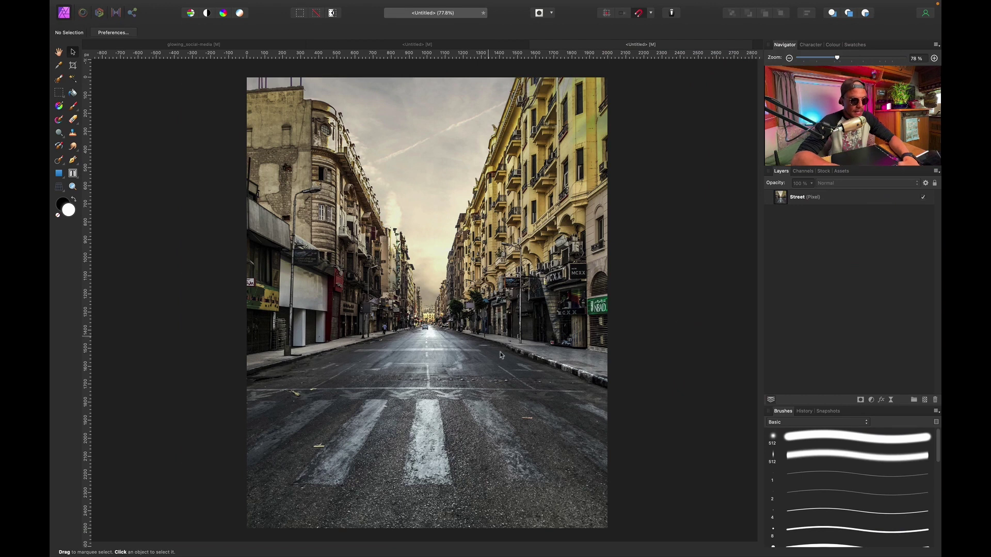
Duplicate the Street layer and rename the copy "reflection"
left_click(849, 197)
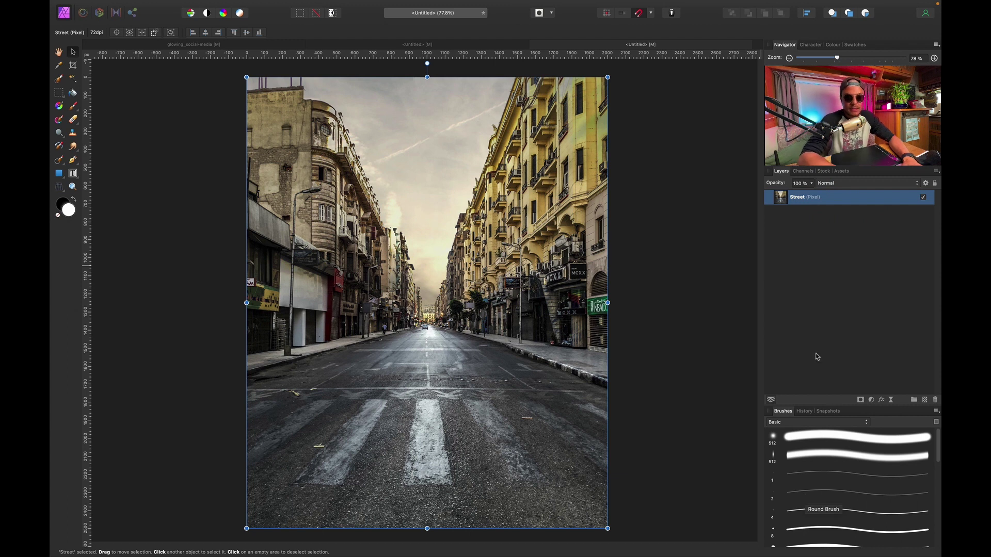
key("super+j")
double_click(802, 199)
type("reflection")
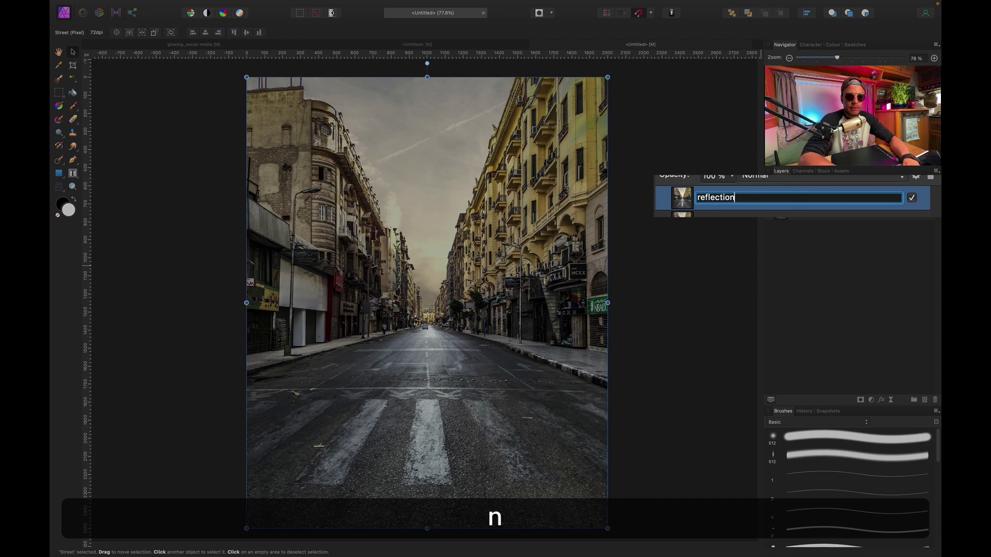
key("Return")
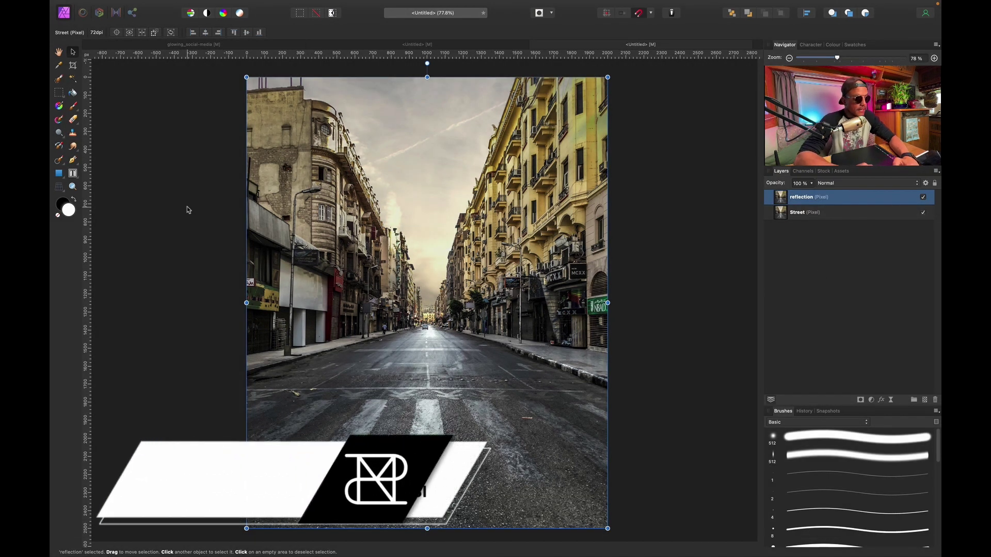
Start a Pen tool path at the photo's left edge, placing nodes along the road side of the left kerb
key("p")
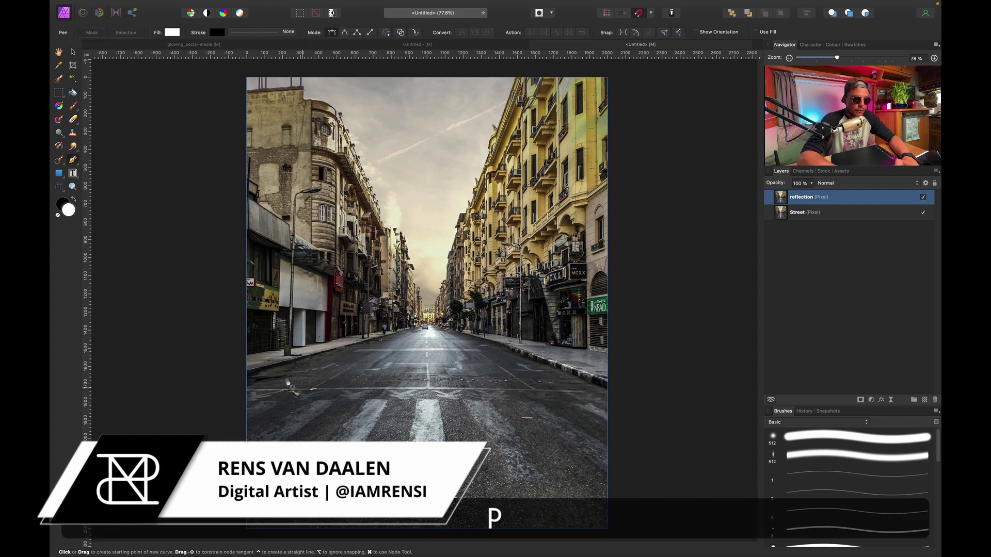
scroll(279, 376, "up", 2)
scroll(279, 378, "up", 5)
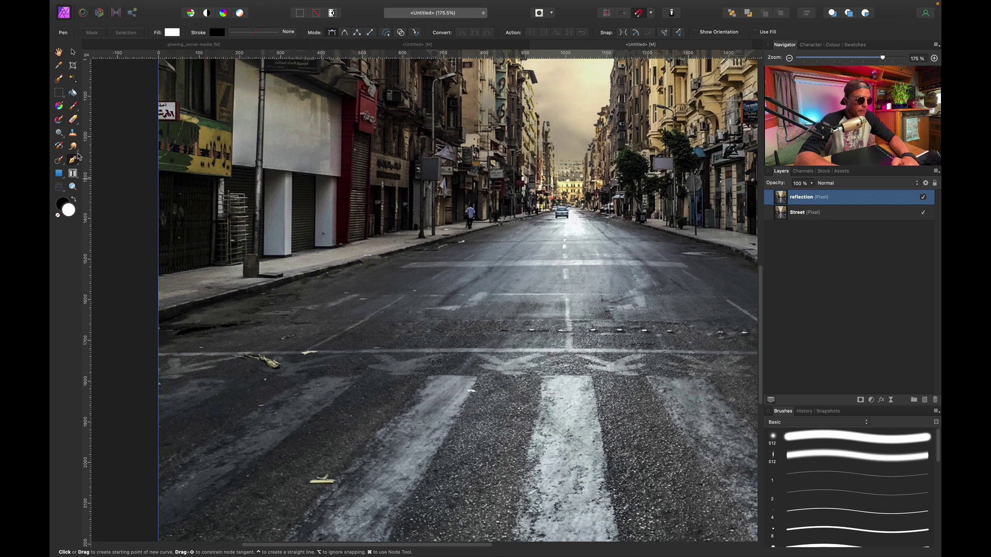
scroll(152, 356, "up", 4)
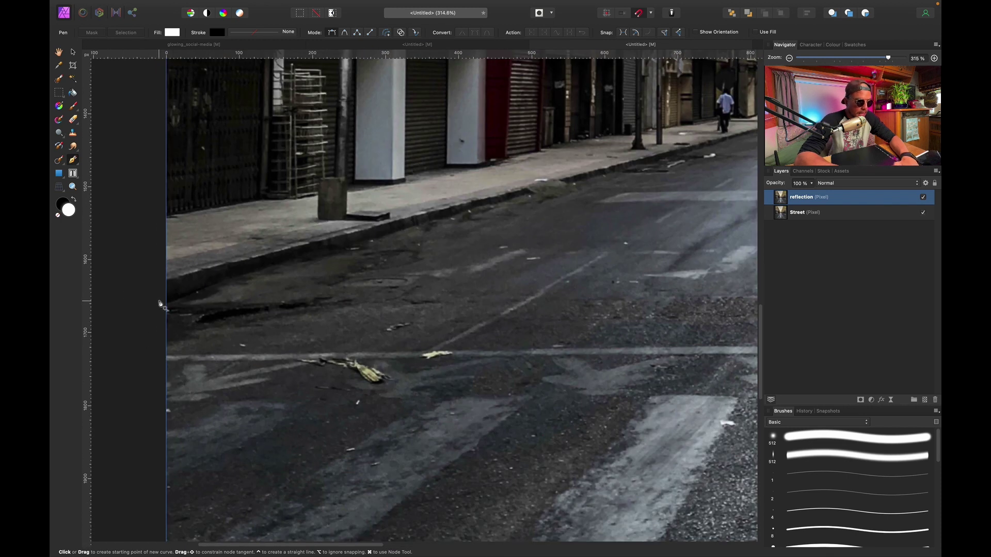
left_click(162, 299)
left_click(333, 249)
left_click(466, 214)
left_click(540, 187)
key("super+z")
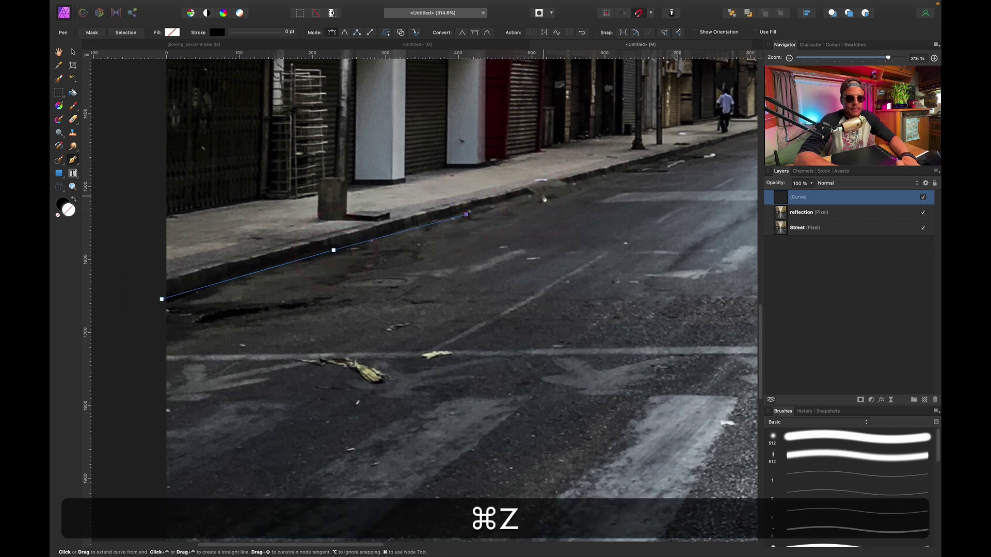
Continue the path around the debris patch beside the left kerb and on along the kerb toward the distance
scroll(541, 199, "up", 6)
left_click(506, 191)
left_click(574, 205)
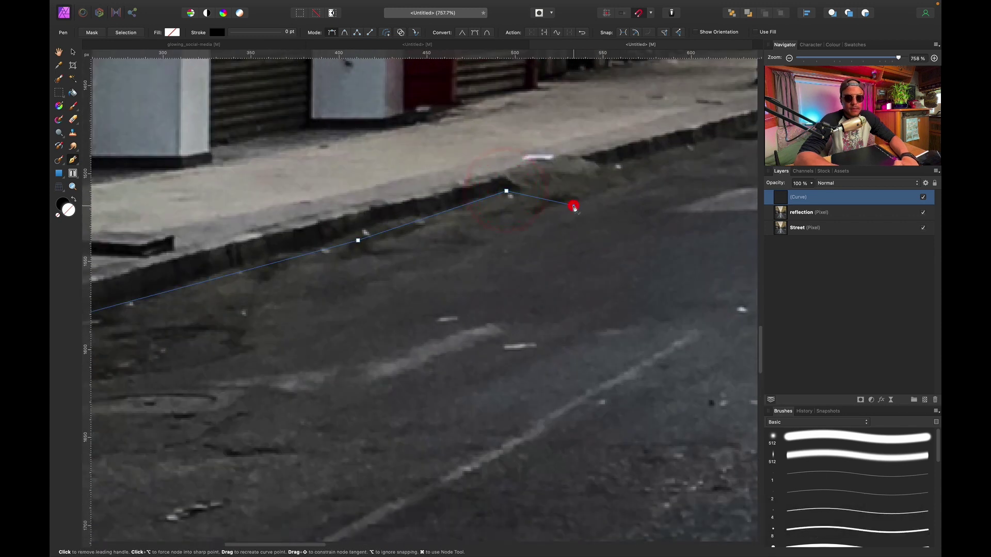
left_click(602, 164)
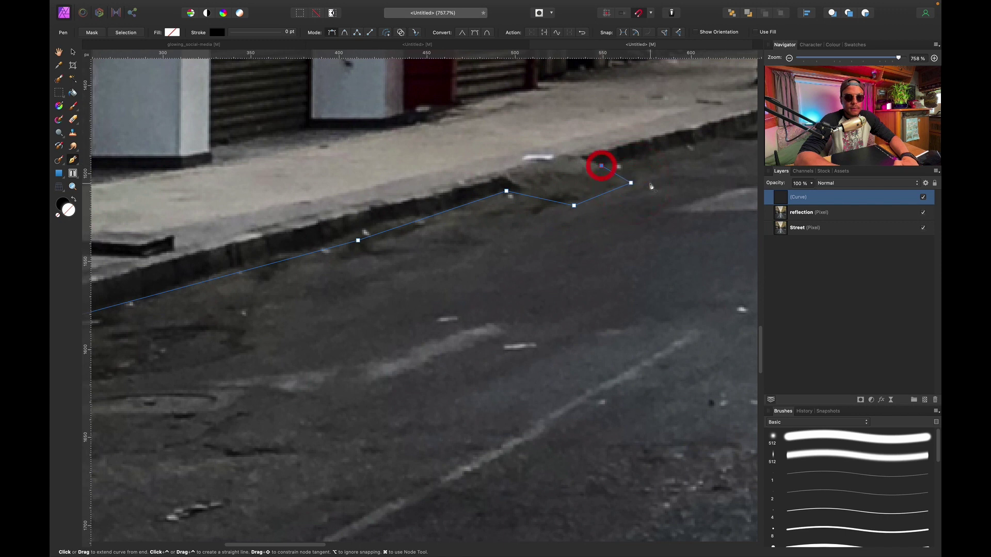
scroll(602, 163, "right", 4)
left_click(698, 141)
Carry the path across the far end of the road and along the right kerb to the photo's right edge
scroll(697, 141, "right", 7)
scroll(698, 141, "right", 15)
scroll(516, 206, "down", 5)
left_click(432, 100)
left_click(617, 186)
left_click(721, 227)
Close the path around the whole road by going outside the photo's lower corners, and convert it to a selection
key("super+0")
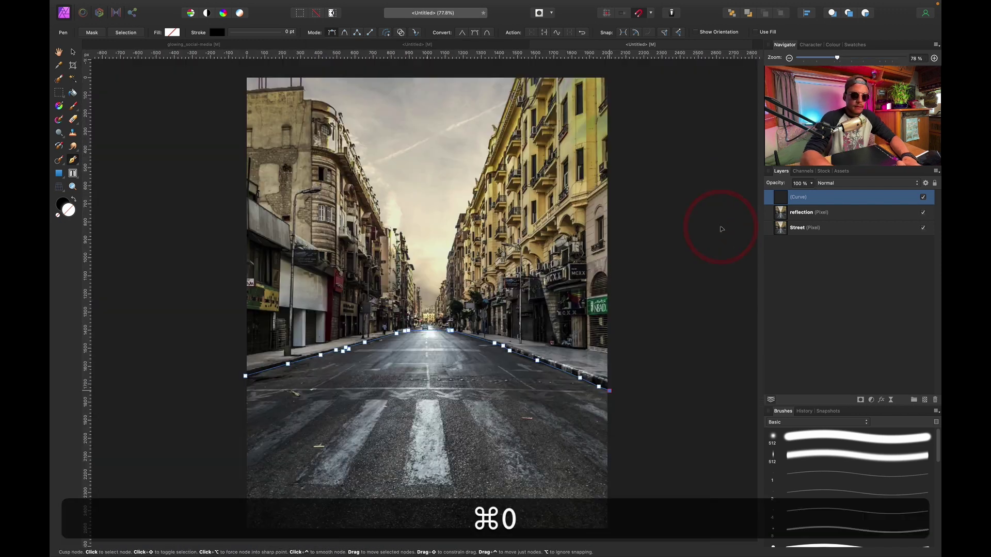
left_click(613, 506)
left_click(210, 503)
left_click(240, 341)
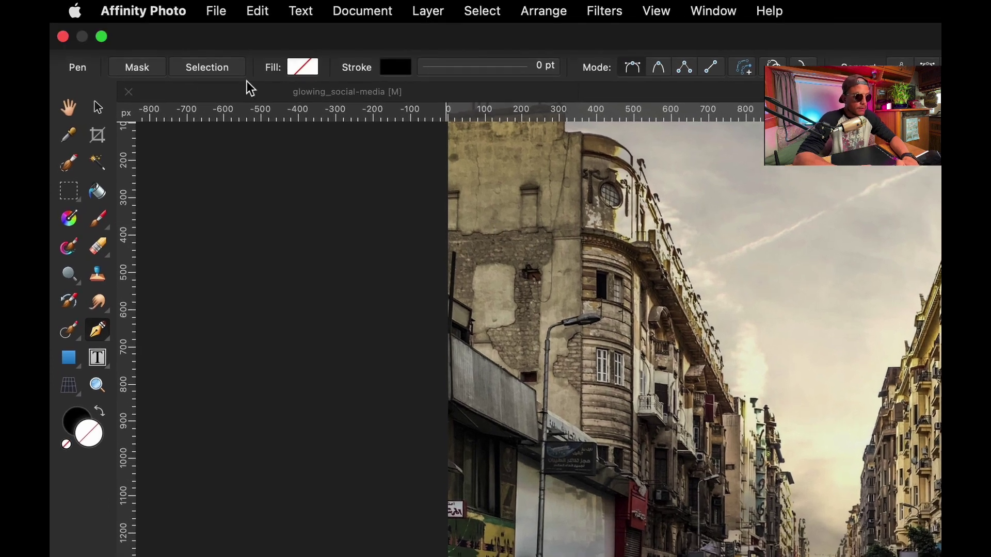
left_click(216, 73)
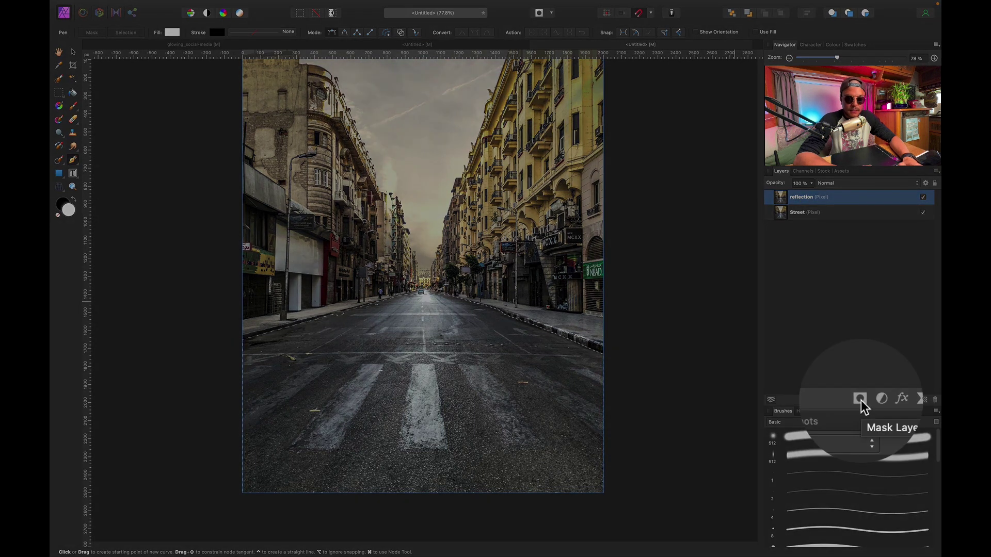
Mask the reflection layer from the road selection, and deselect with the Street layer hidden
left_click(860, 400)
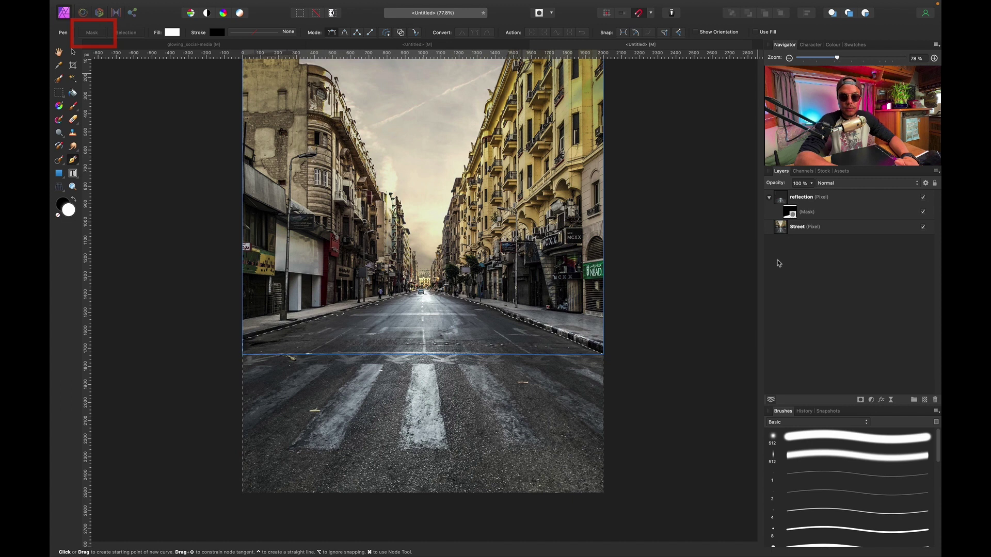
left_click(808, 198)
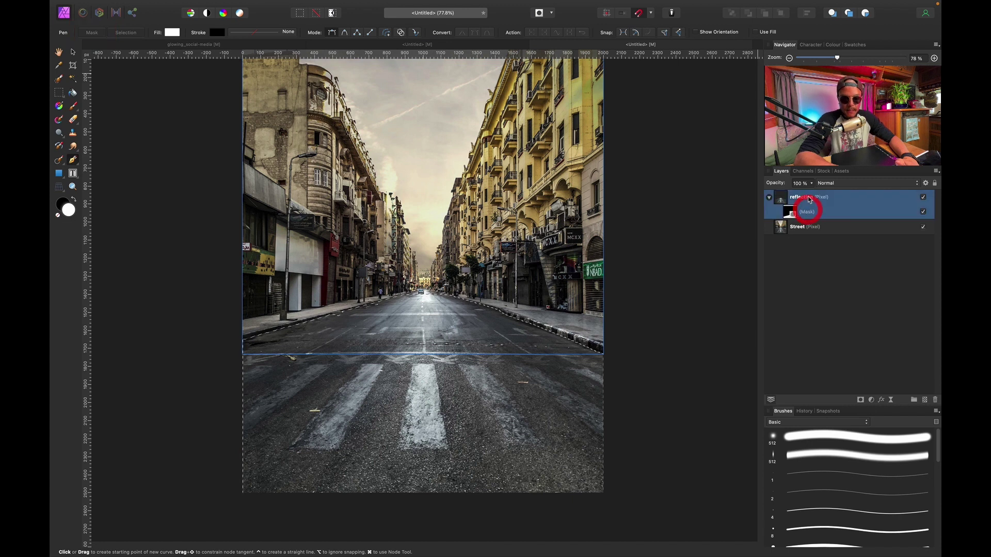
left_click(923, 227)
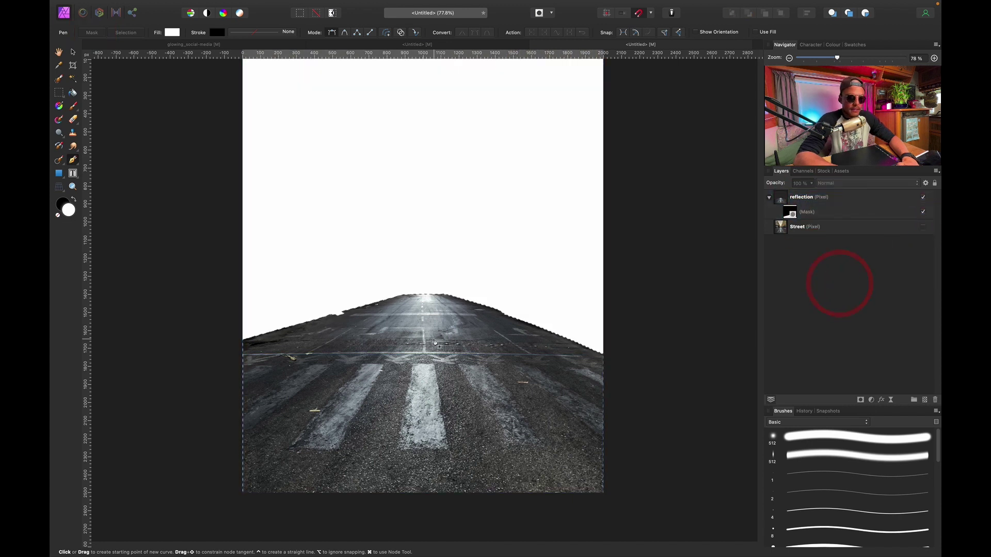
key("super+d")
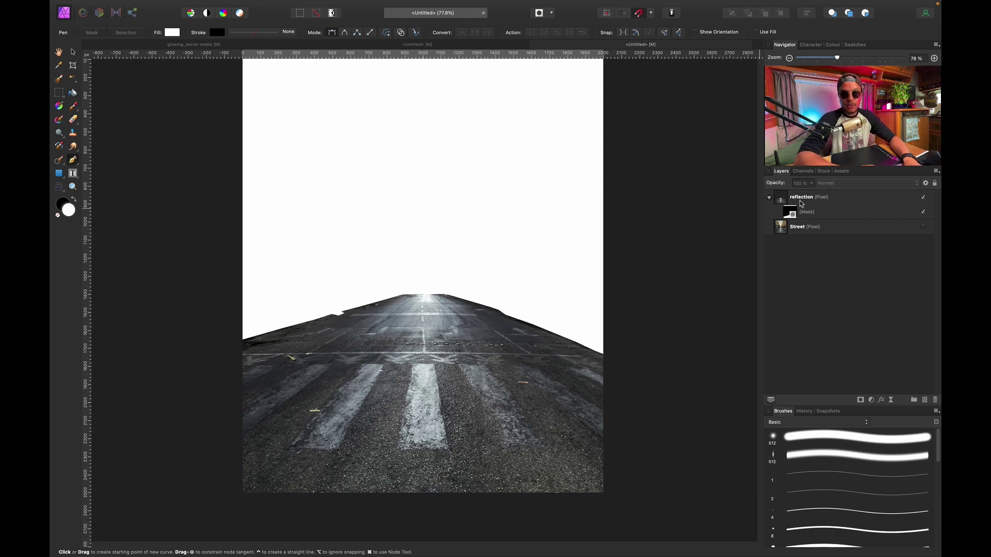
Try to flip the masked reflection layer vertically
left_click(800, 203)
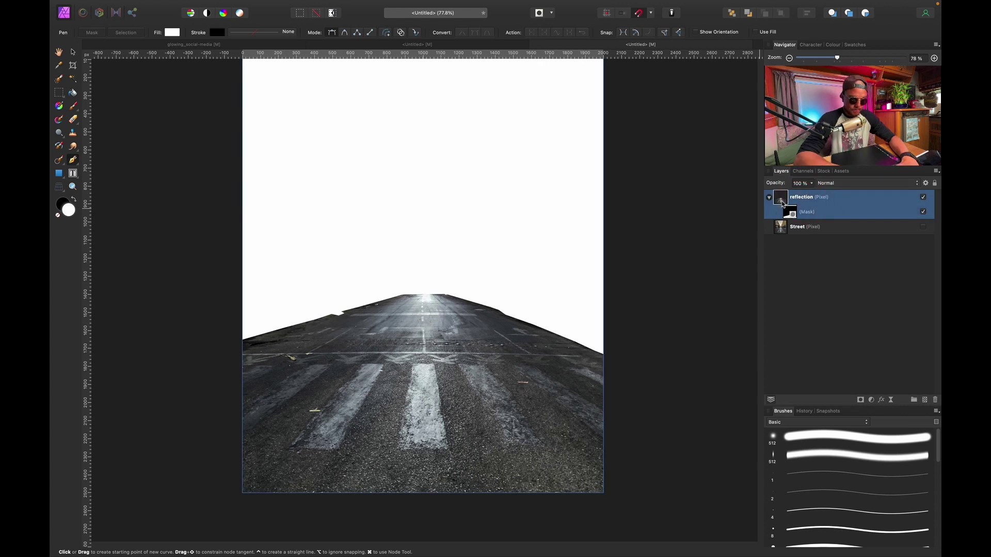
key("v")
right_click(460, 303)
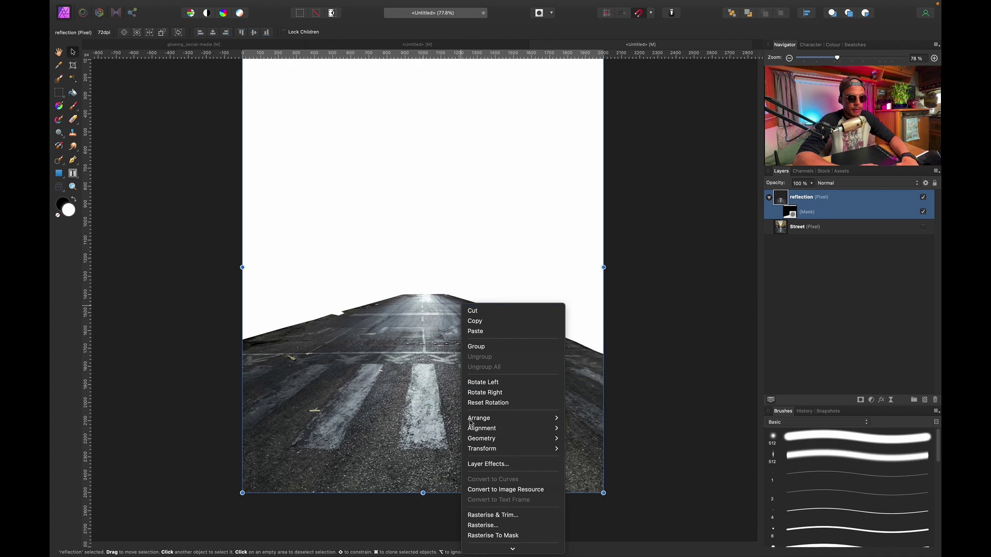
mouse_move(487, 450)
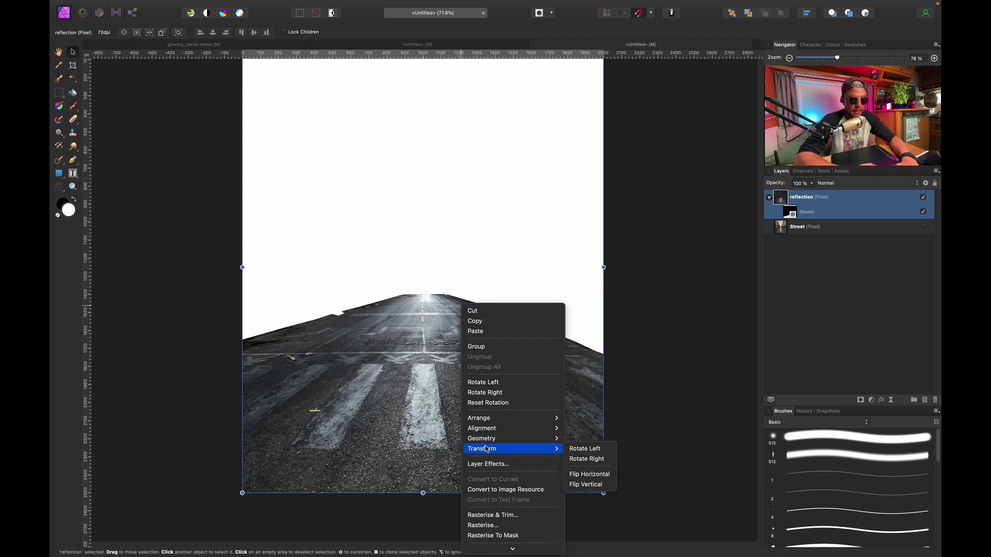
left_click(593, 485)
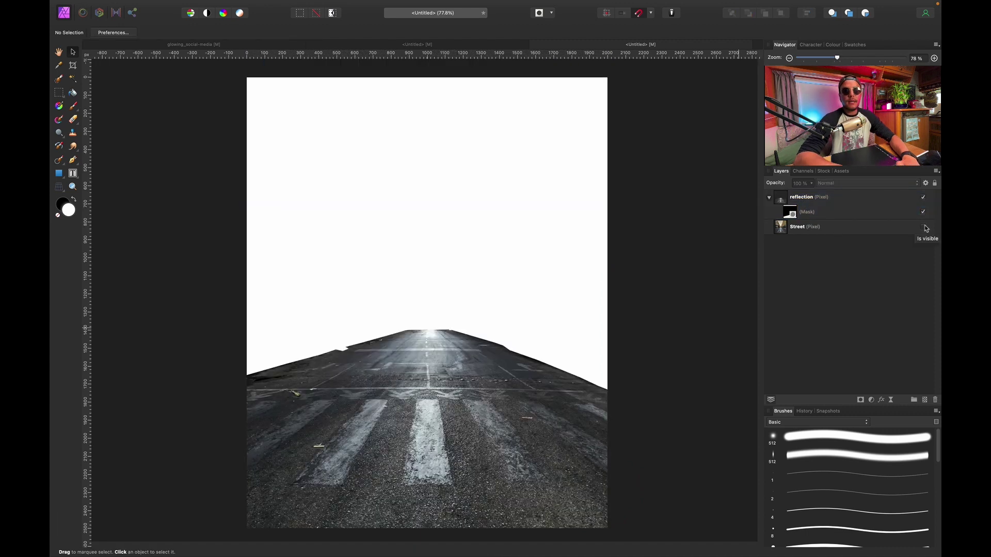
Make the Street layer visible again, and move the mask out of the reflection layer to the top of the stack, switched off
left_click(923, 227)
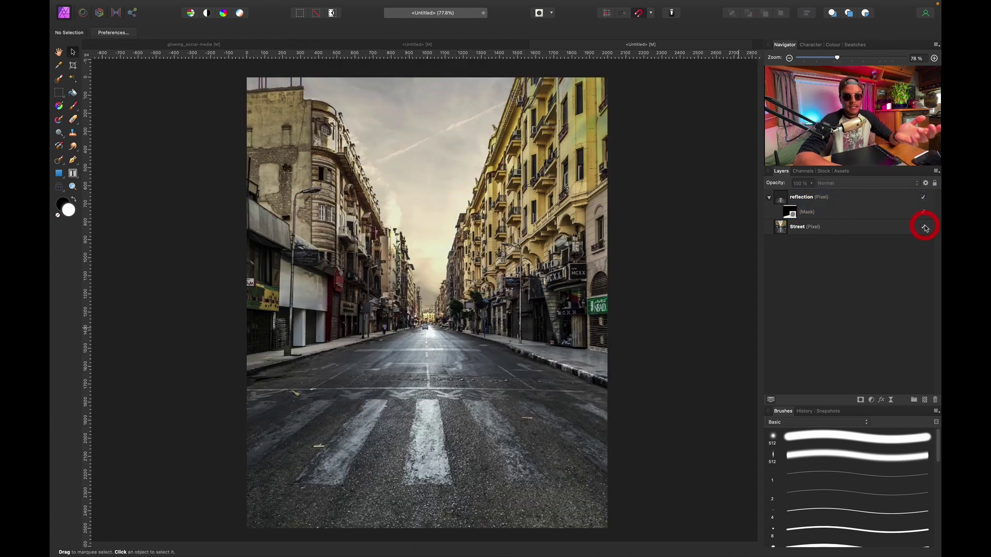
left_click(791, 212)
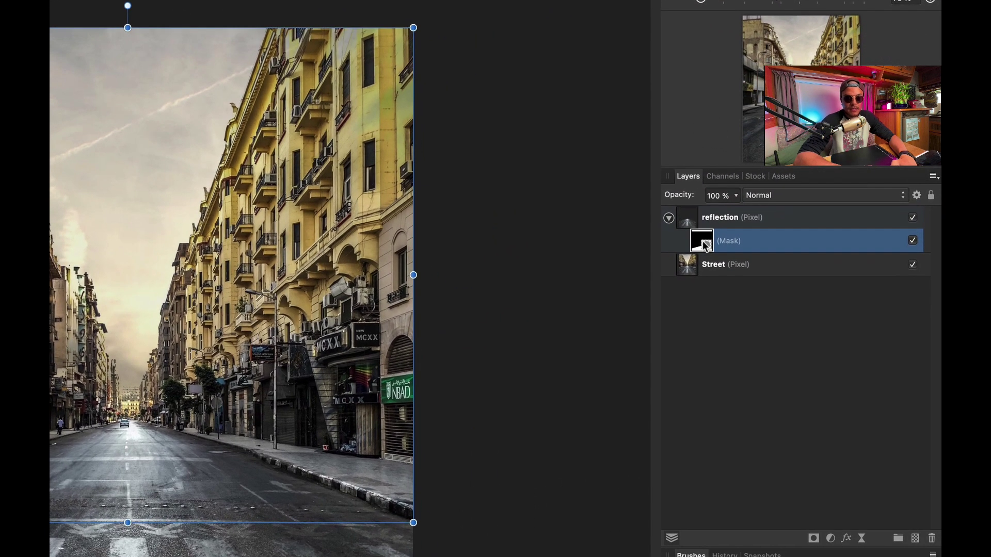
left_click_drag(722, 207, 710, 213)
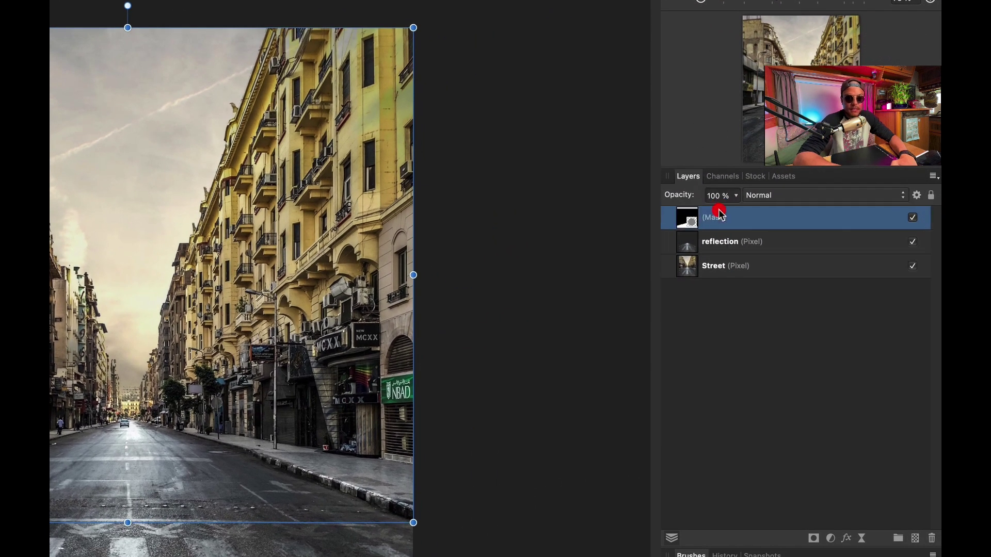
left_click(913, 218)
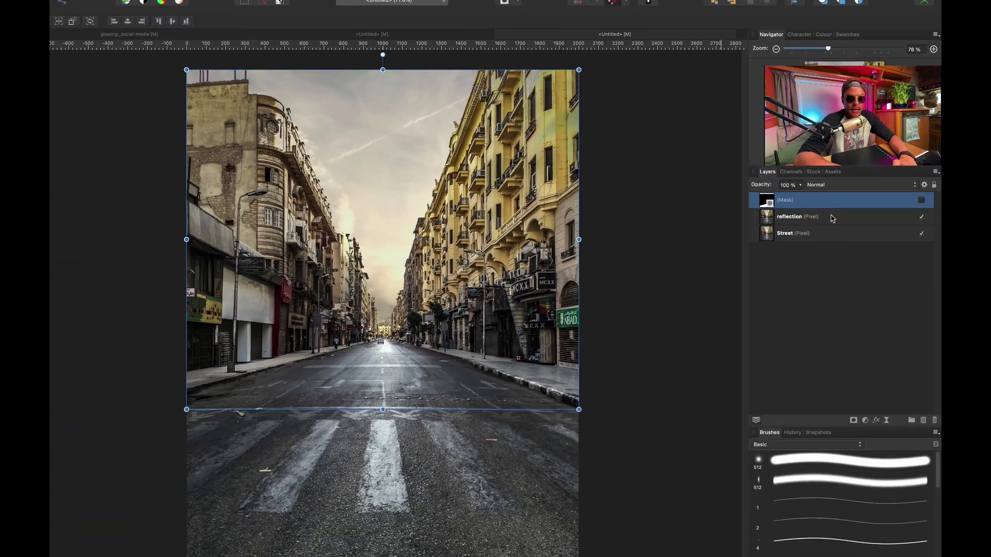
Set the reflection layer's opacity to 40% and flip the layer vertically
left_click(781, 243)
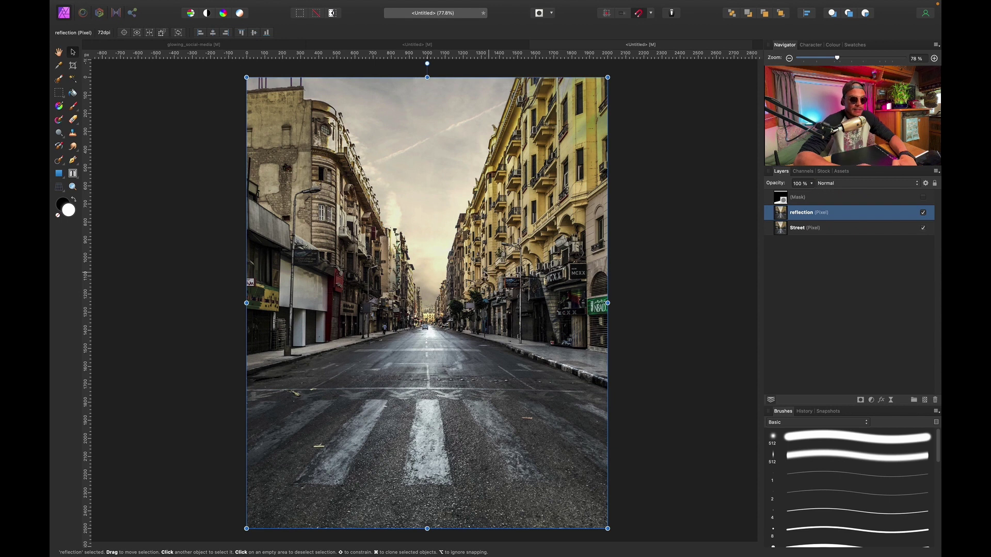
scroll(655, 149, "down", 2)
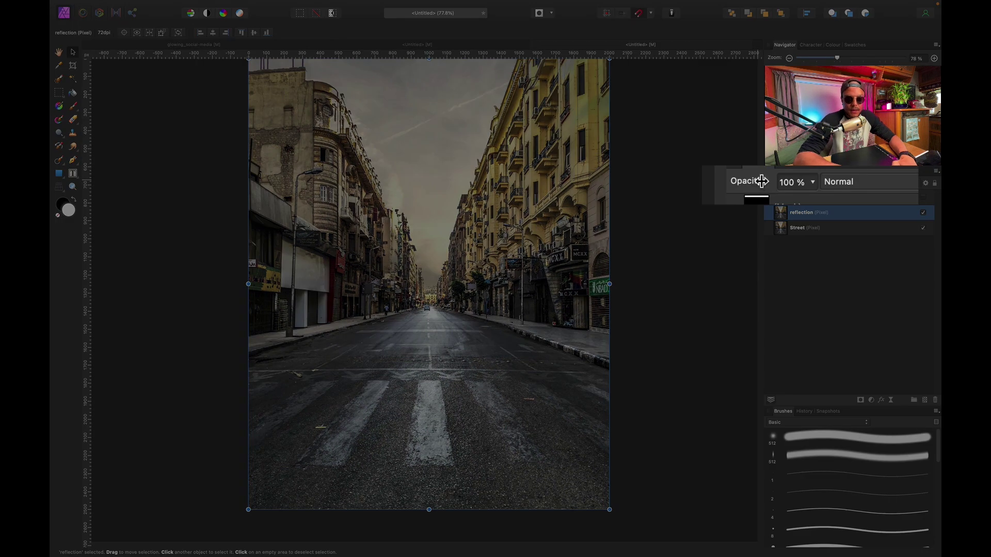
left_click_drag(772, 183, 760, 185)
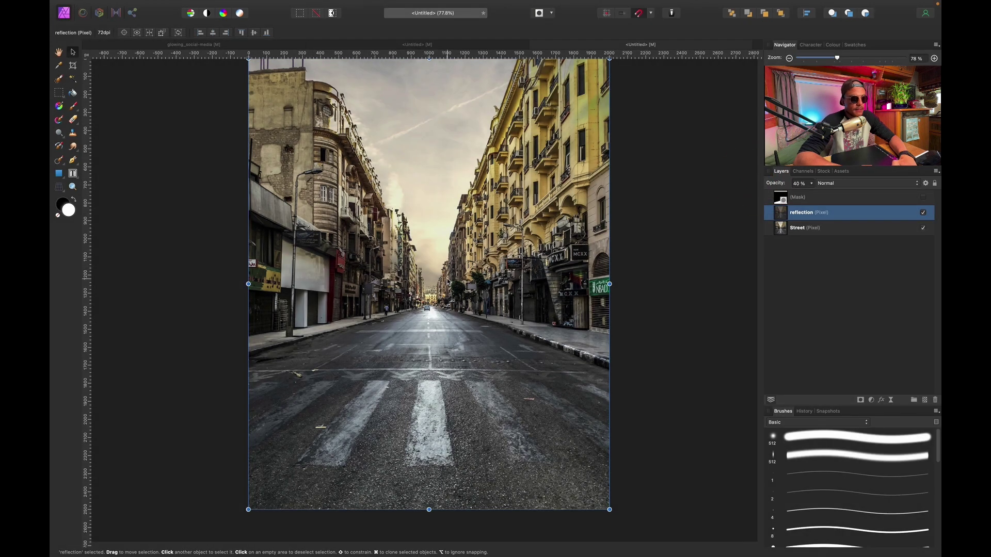
right_click(448, 279)
mouse_move(505, 429)
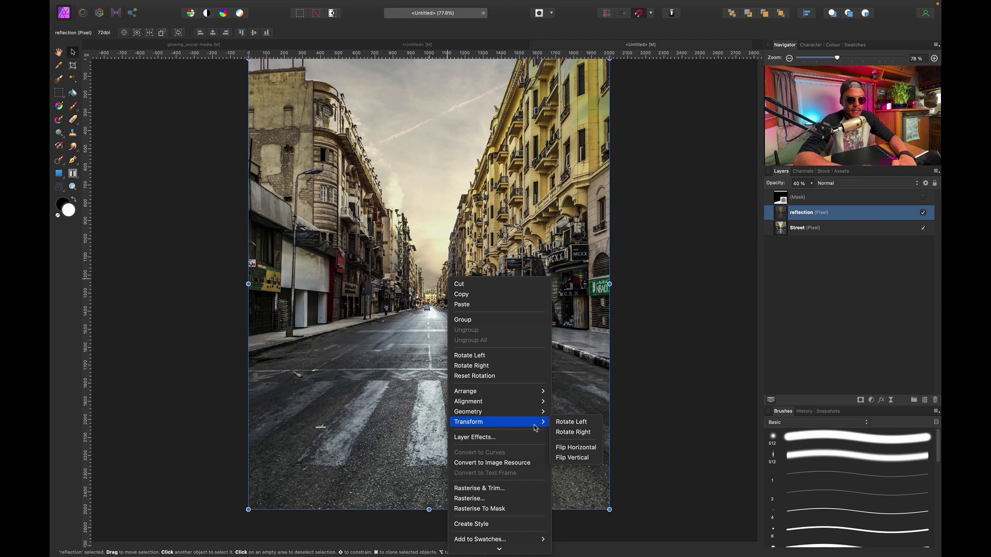
left_click(572, 460)
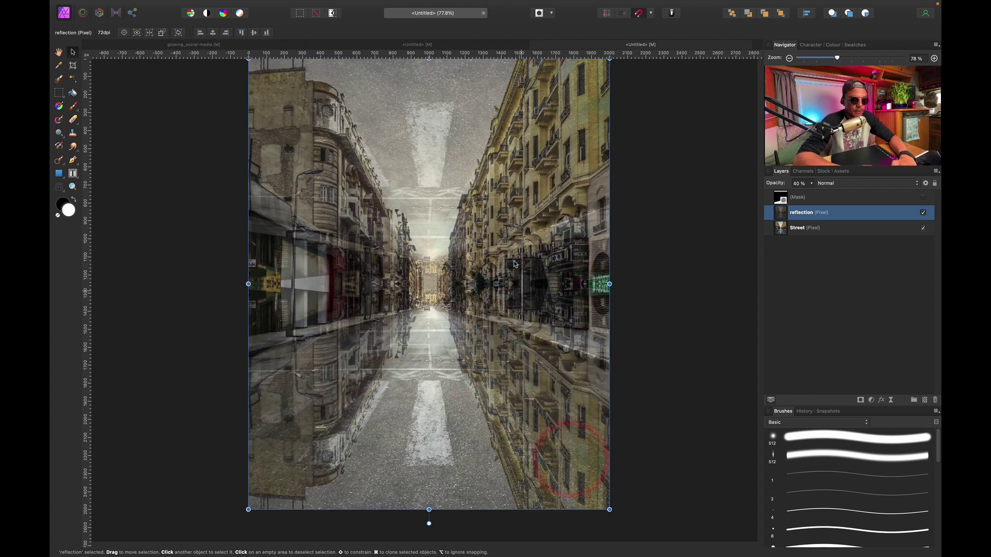
Move the flipped reflection layer straight down until its mirrored car and buildings meet the originals at the far end of the road
scroll(433, 269, "up", 5)
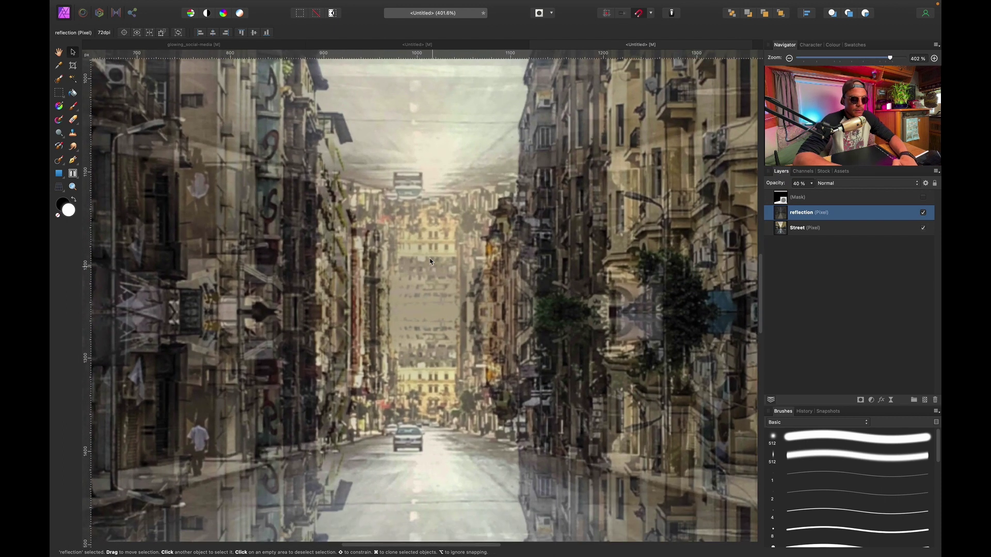
left_click_drag(454, 204, 460, 481)
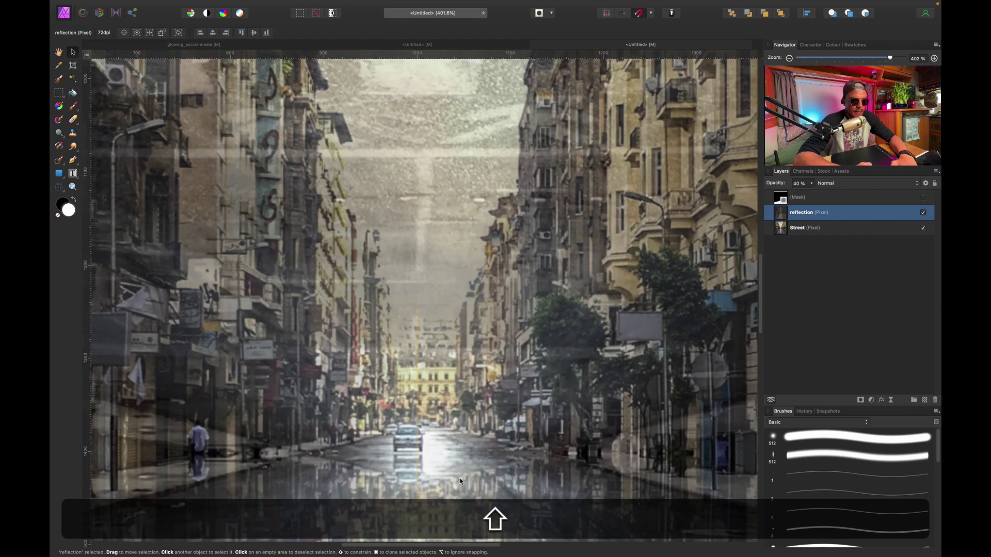
scroll(458, 472, "down", 3)
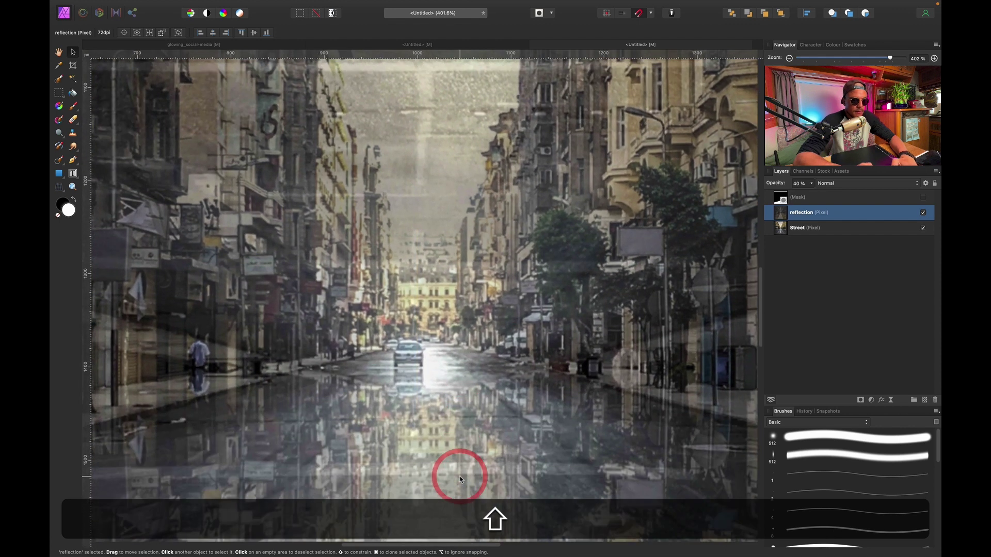
scroll(414, 380, "down", 4)
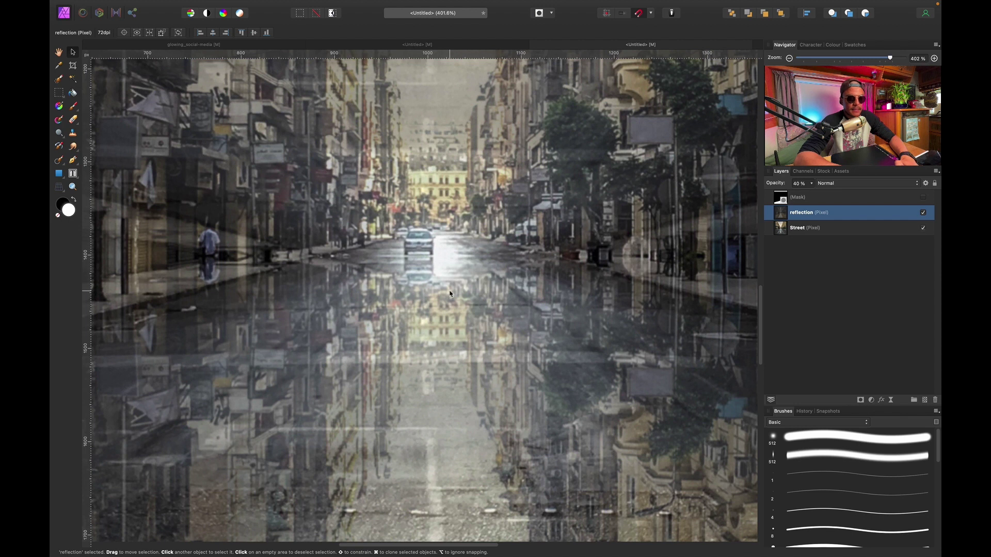
key("super")
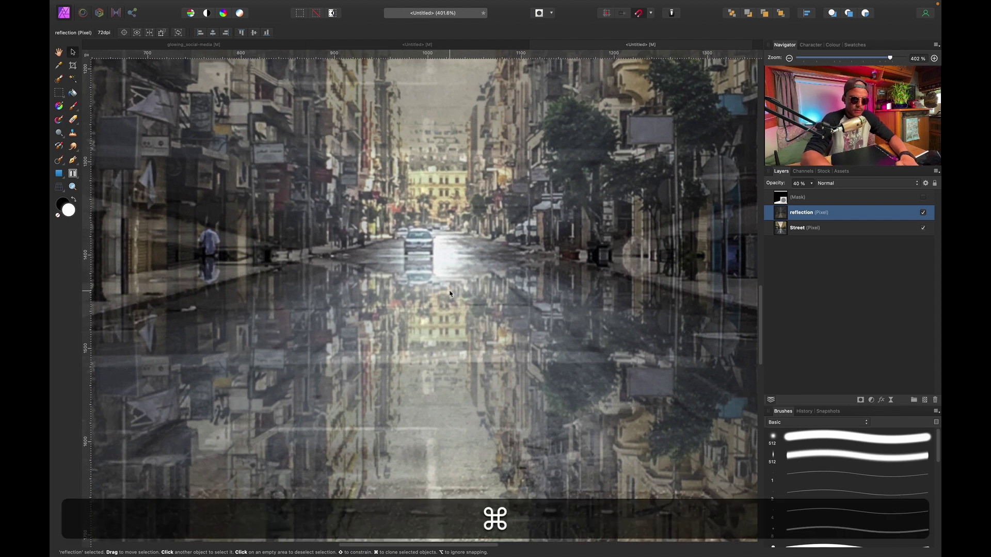
key("super+0")
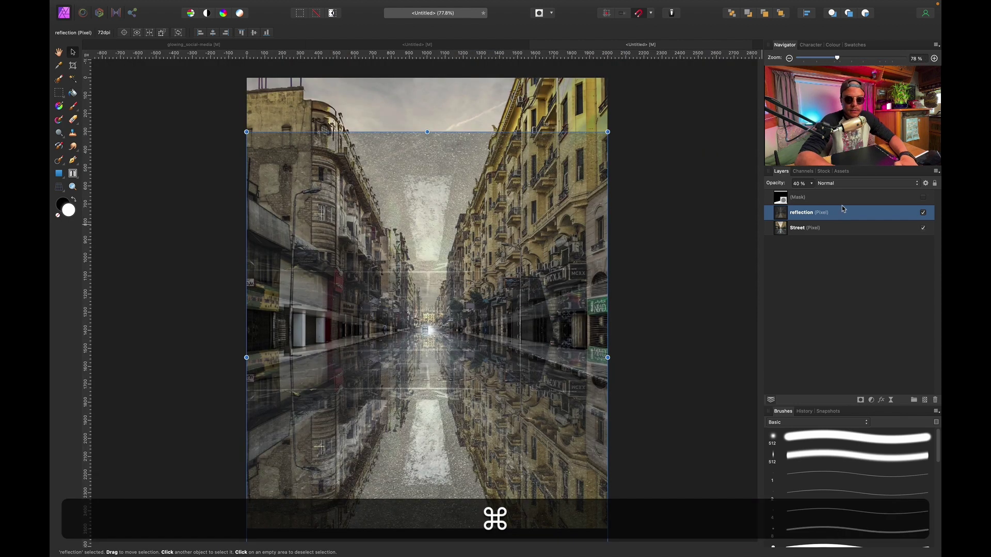
Set the reflection layer's opacity to 100% and nest the re-enabled road mask inside it
left_click_drag(778, 185, 904, 189)
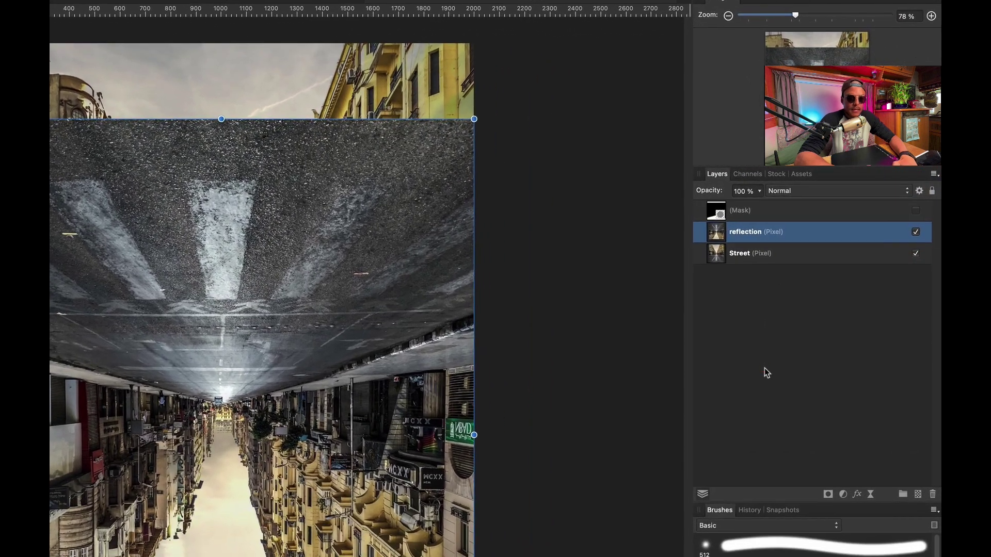
left_click(815, 312)
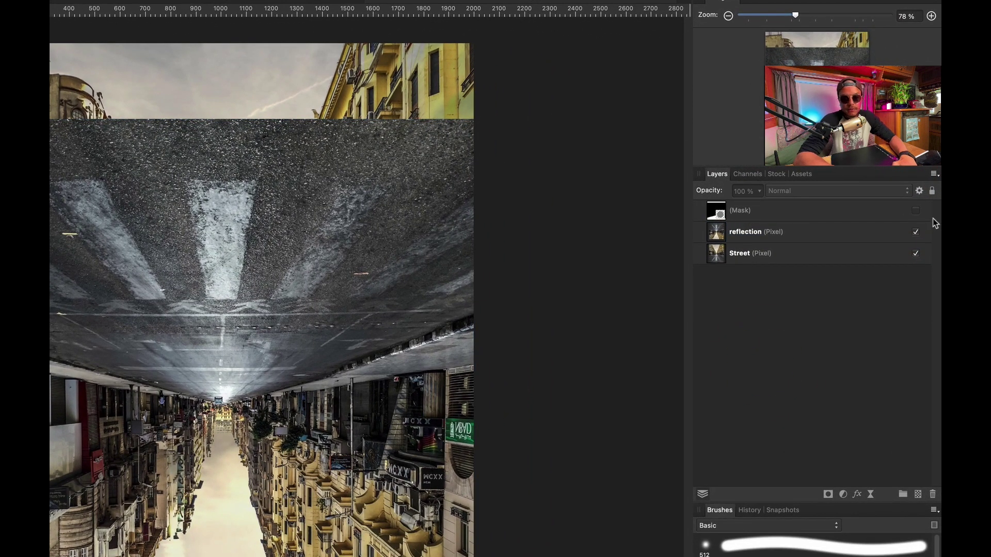
left_click(920, 212)
left_click(714, 213)
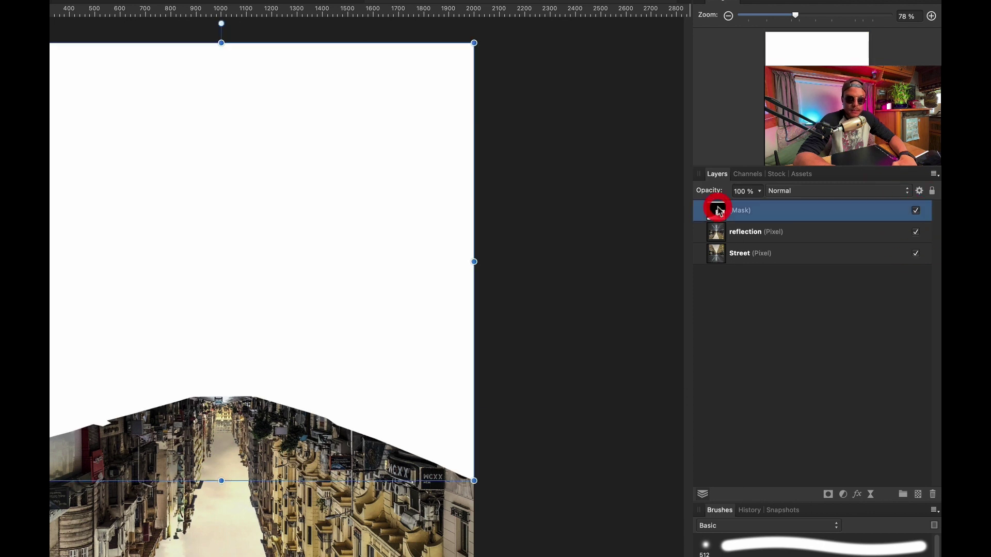
left_click_drag(714, 213, 749, 239)
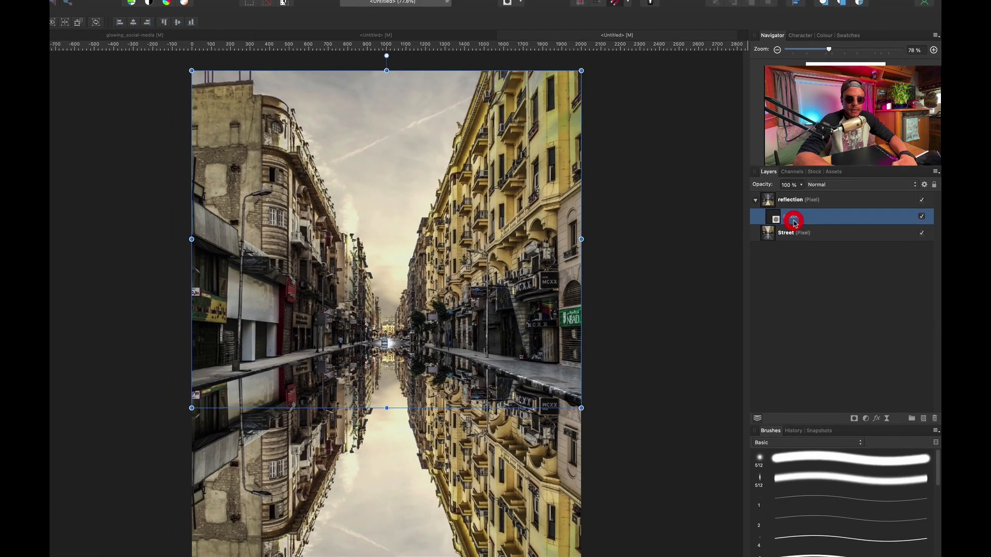
left_click(764, 325)
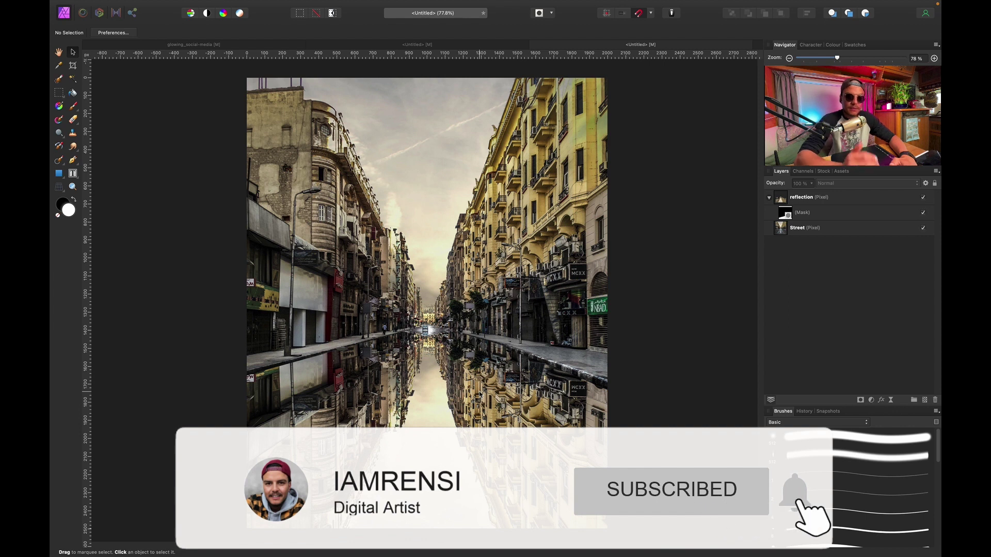
Collapse the reflection layer and add two empty pixel layers above it
left_click(769, 198)
left_click(785, 198)
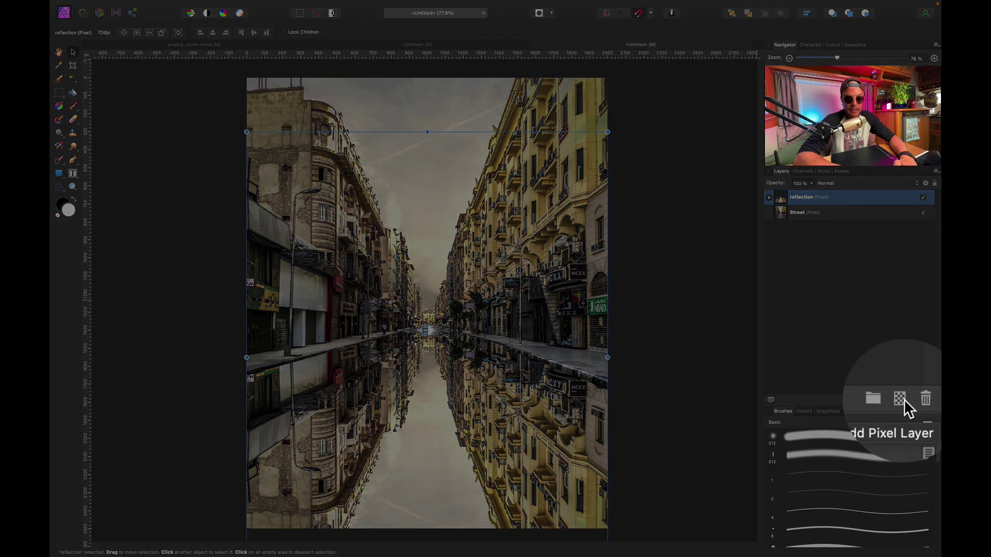
left_click(925, 400)
left_click(926, 400)
Apply Perlin Noise to the lower empty pixel layer with octaves 2 px, zoom 169.7 px and persistence 100 px
left_click(821, 212)
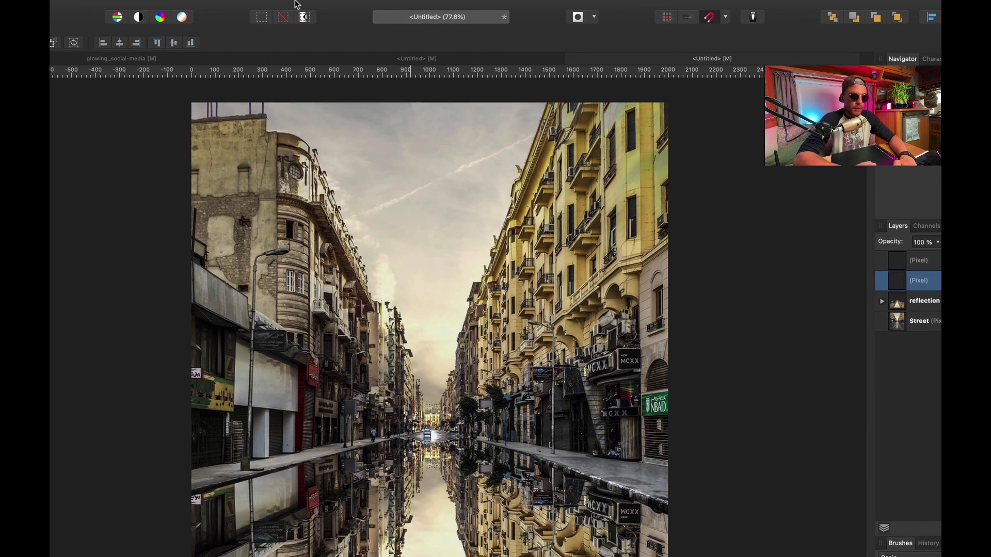
left_click(300, 5)
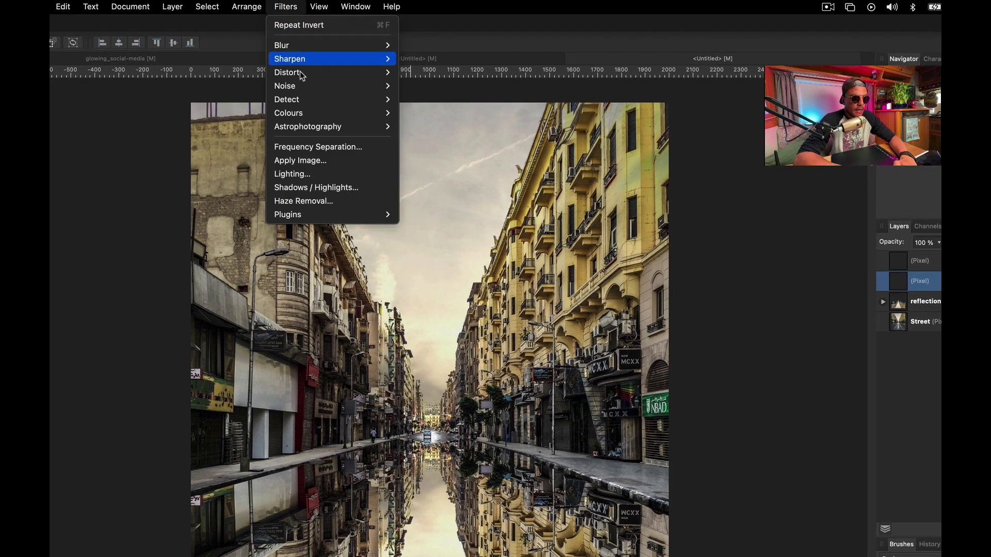
mouse_move(303, 89)
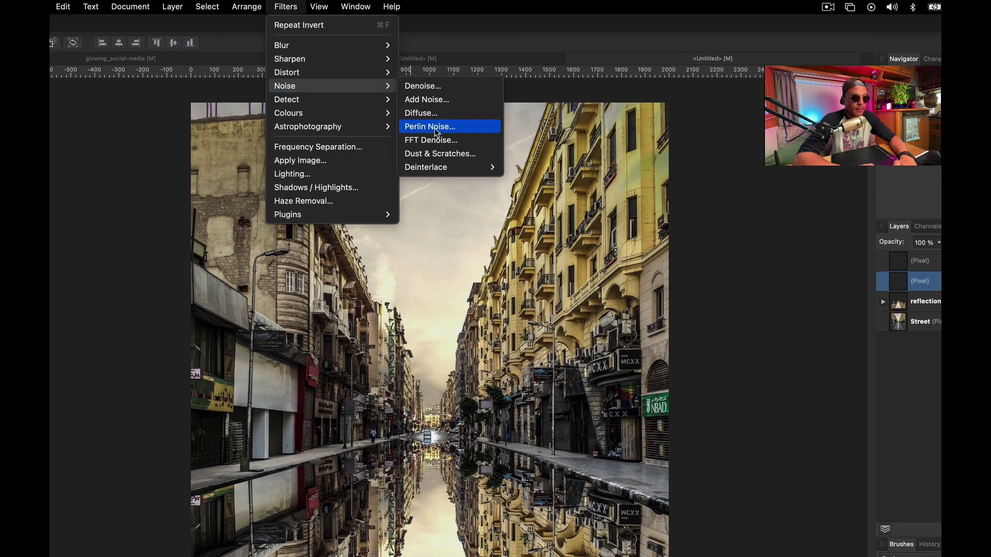
left_click(435, 128)
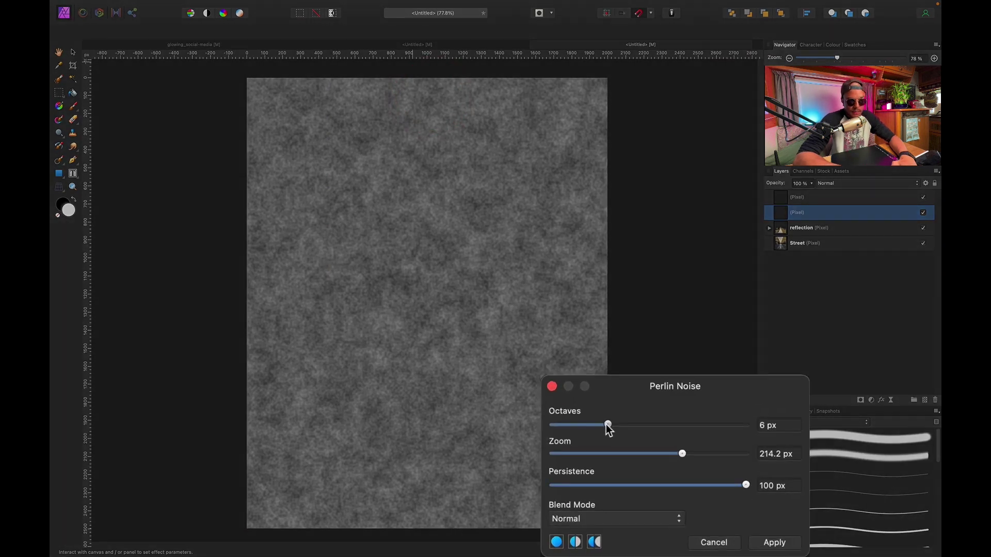
left_click_drag(607, 425, 564, 428)
left_click(658, 444)
left_click_drag(682, 459, 675, 461)
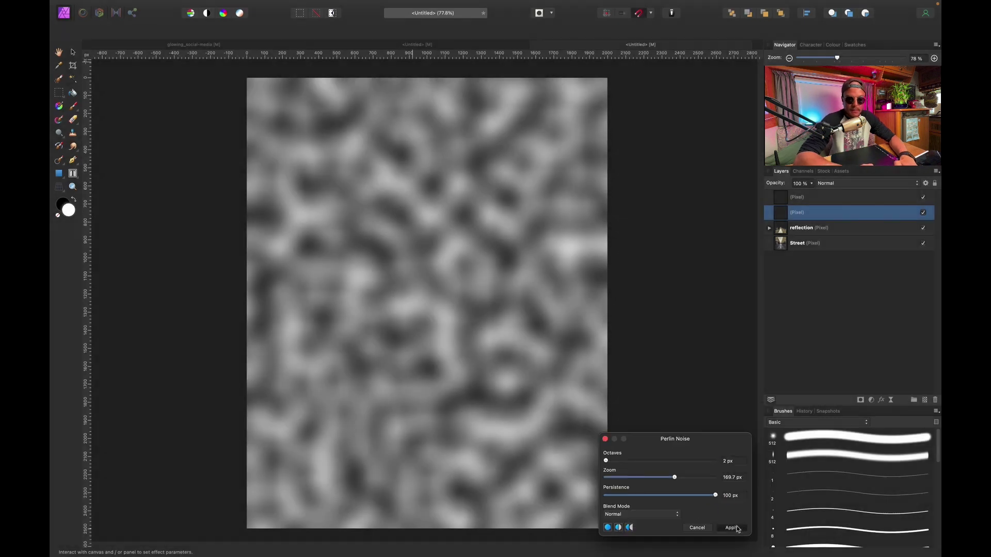
left_click(732, 528)
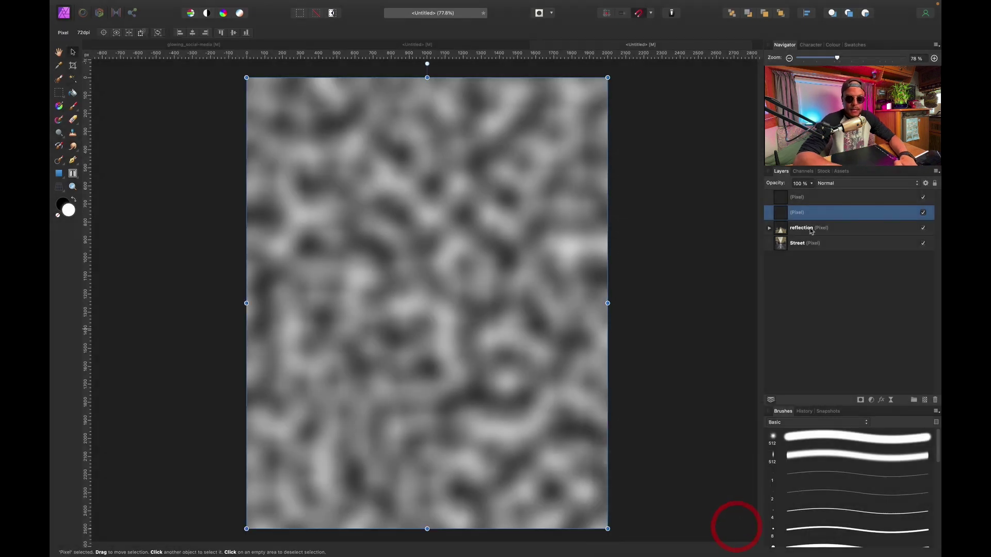
Apply Perlin Noise to the upper empty pixel layer with octaves 6 px, zoom 219.5 px and persistence 100 px
left_click(826, 199)
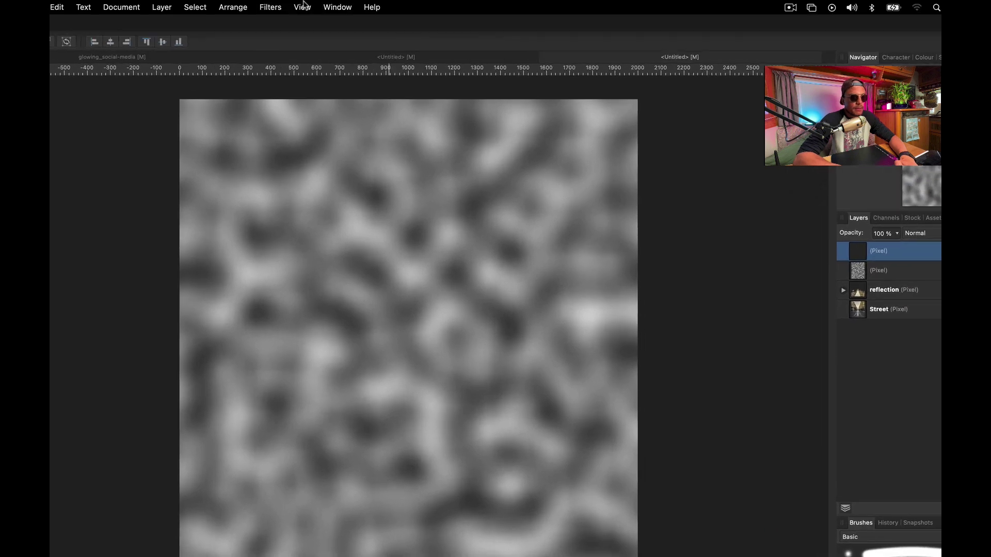
left_click(317, 2)
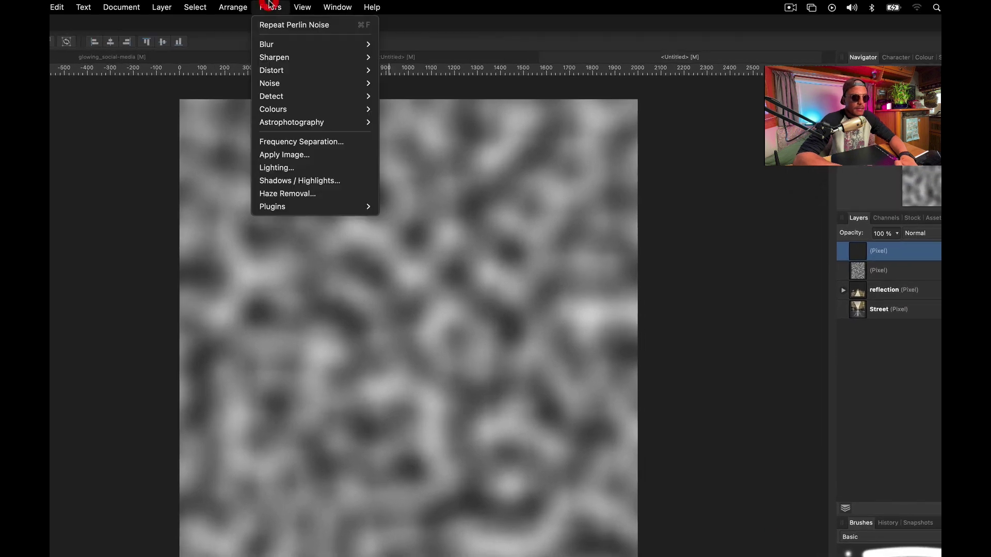
mouse_move(289, 83)
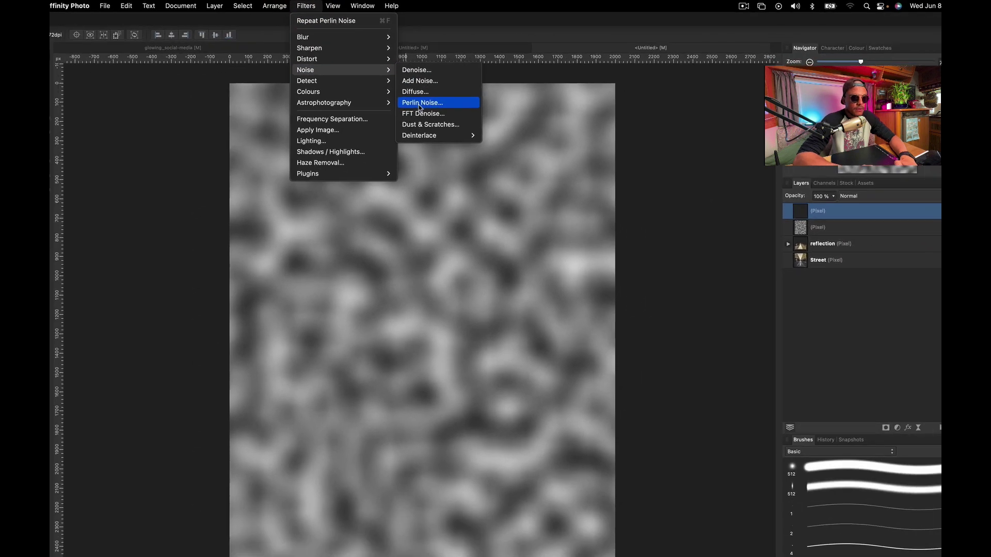
left_click(402, 124)
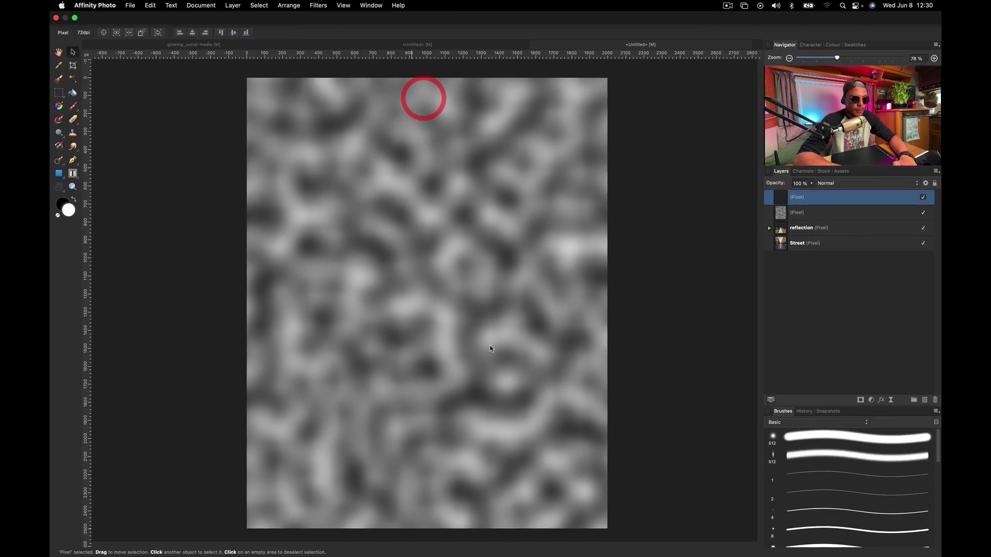
left_click_drag(607, 461, 633, 465)
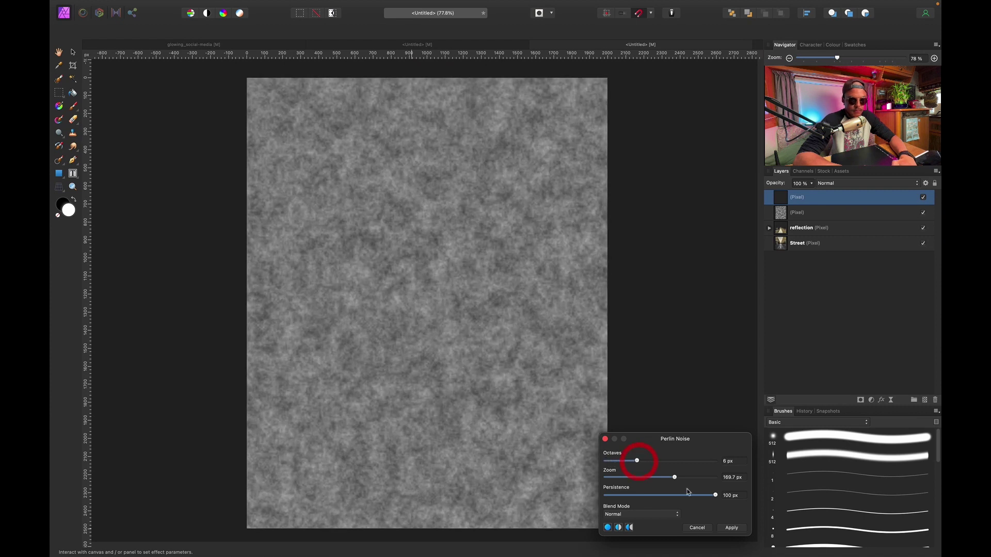
left_click_drag(676, 479, 681, 479)
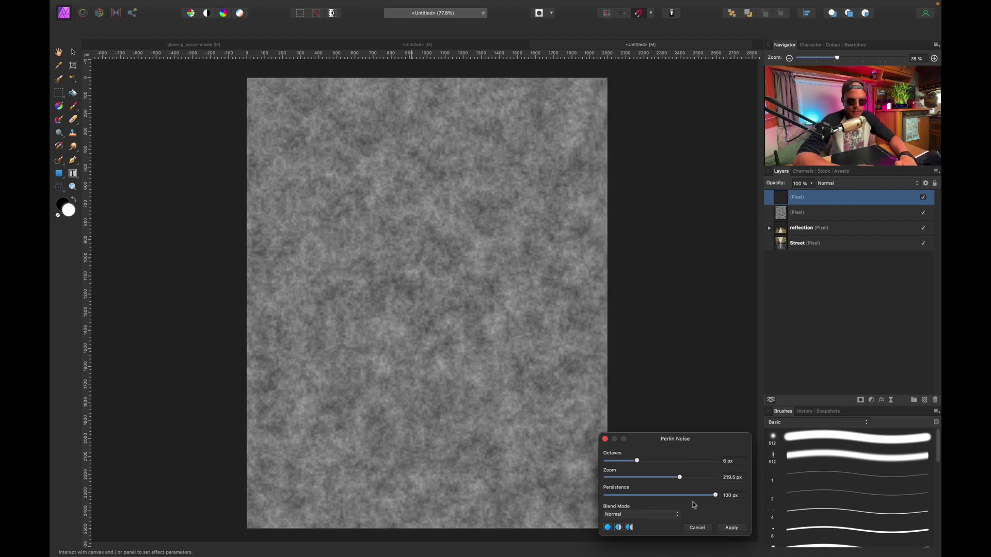
left_click(730, 529)
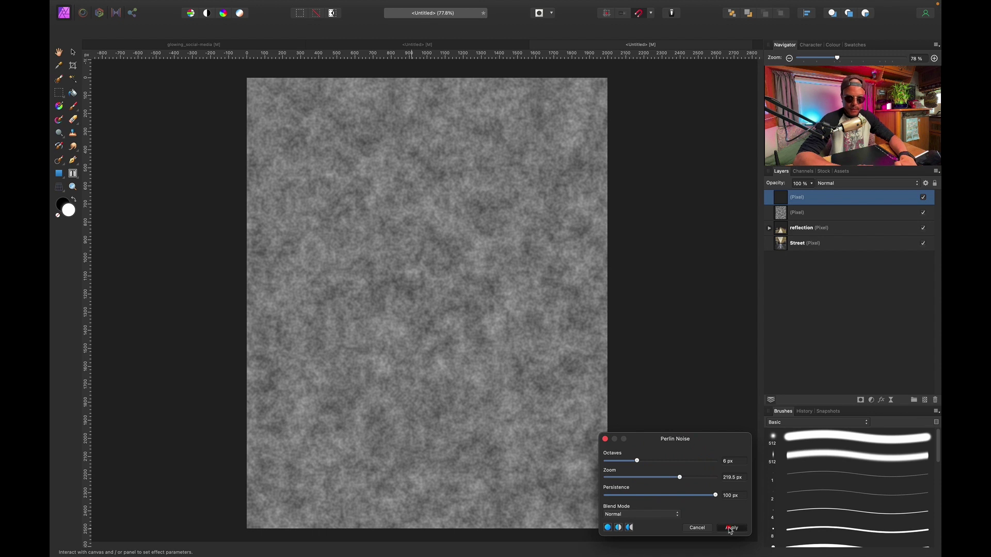
Compare the coarse and fine noise layers by hiding the upper one and showing it again
left_click(809, 212)
left_click(924, 198)
left_click(924, 197)
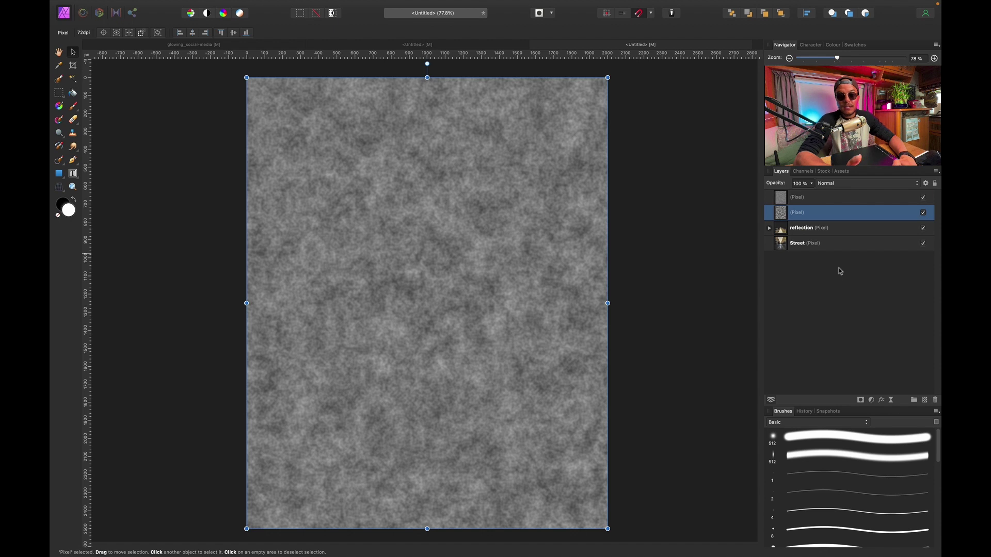
Add a Threshold adjustment above the two noise layers and set its threshold to 51%
left_click(818, 204)
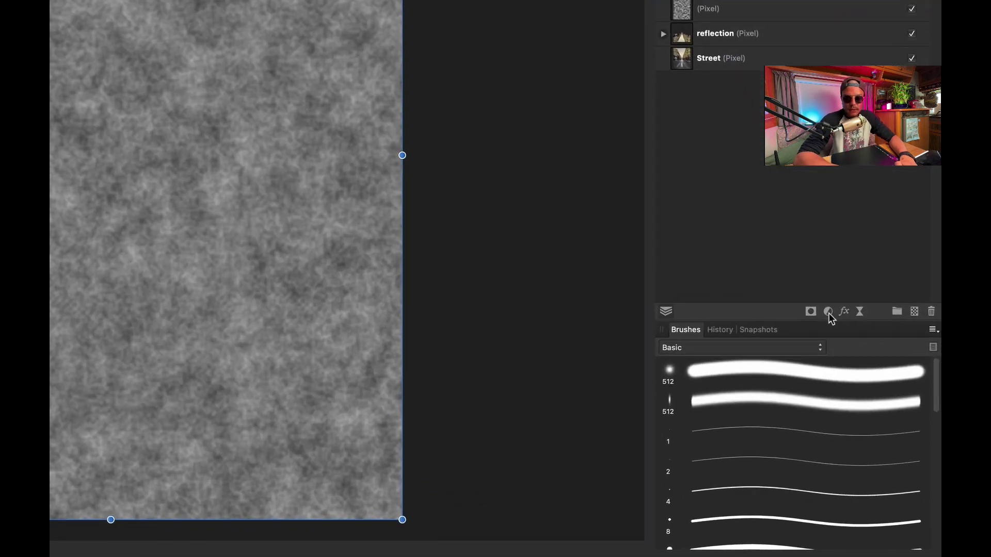
left_click(829, 312)
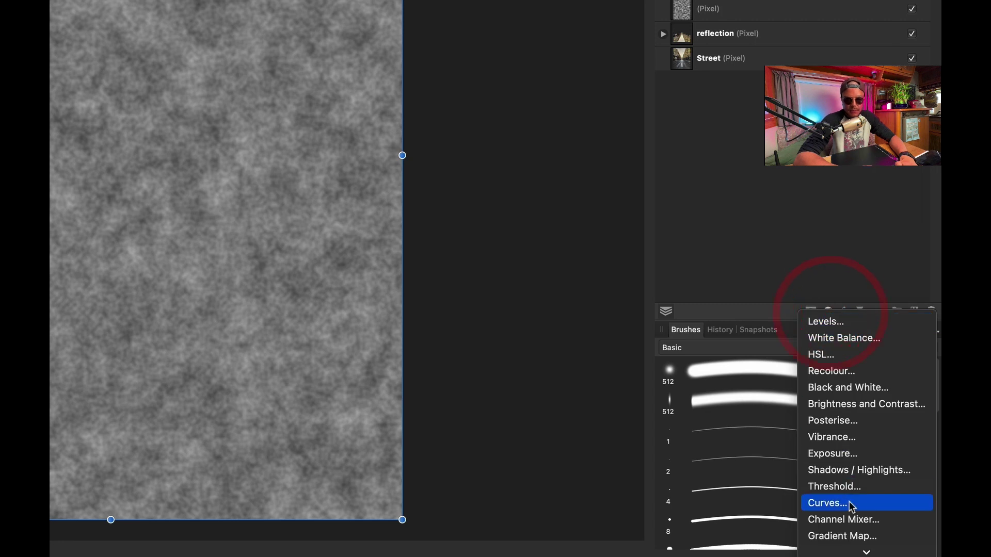
left_click(860, 488)
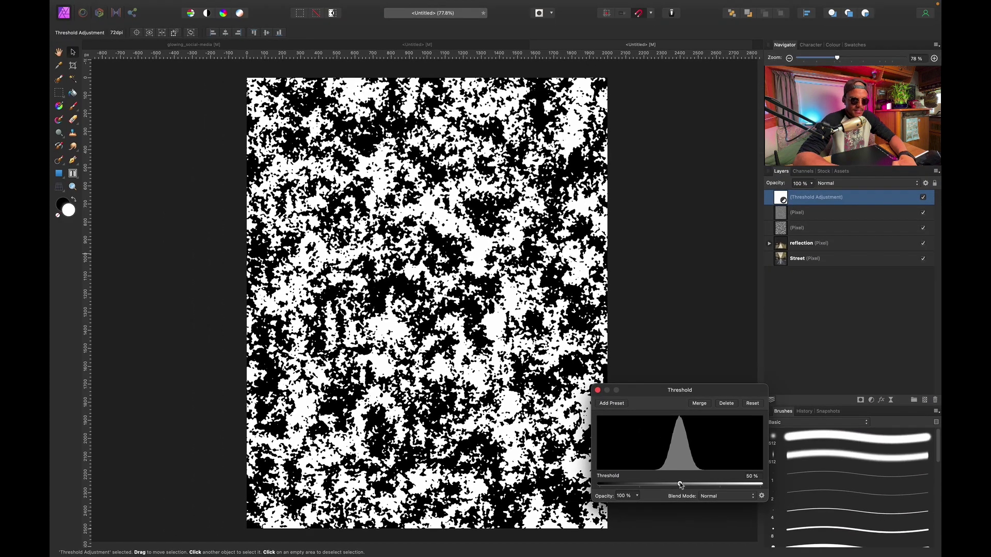
left_click_drag(527, 448, 517, 451)
mouse_move(672, 485)
left_mouse_down()
mouse_move(690, 485)
mouse_move(683, 486)
left_mouse_up()
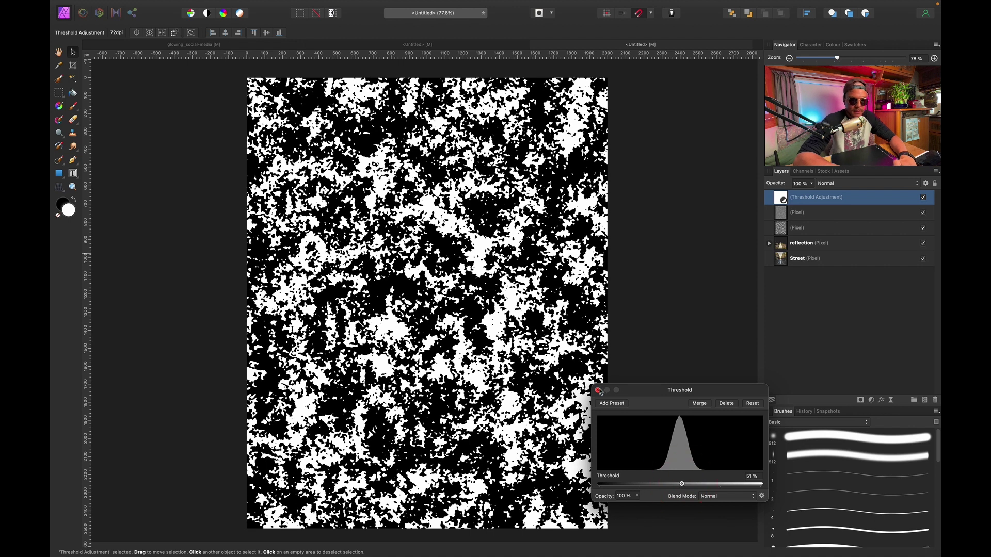
left_click(597, 390)
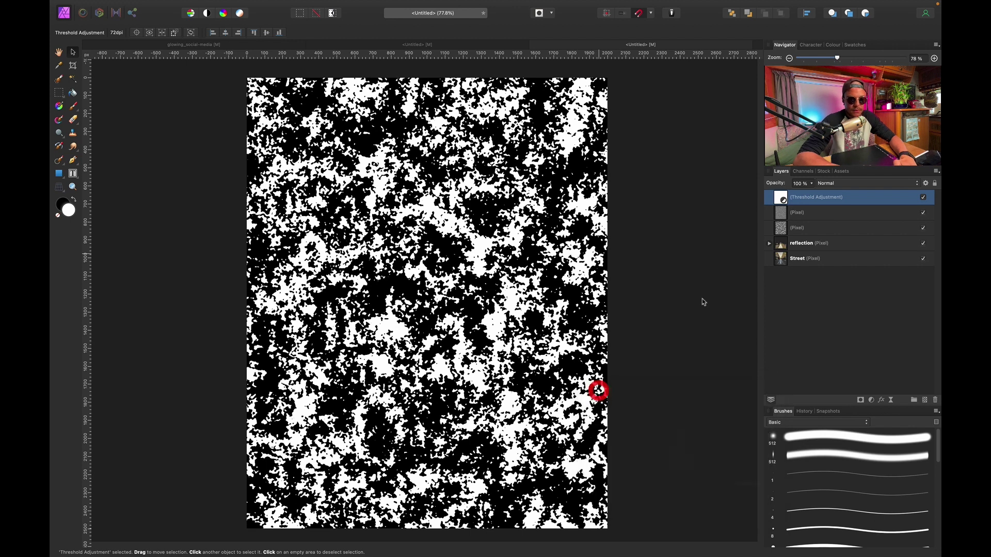
Compare the thresholded pattern with the fine noise layer hidden and shown
left_click(924, 213)
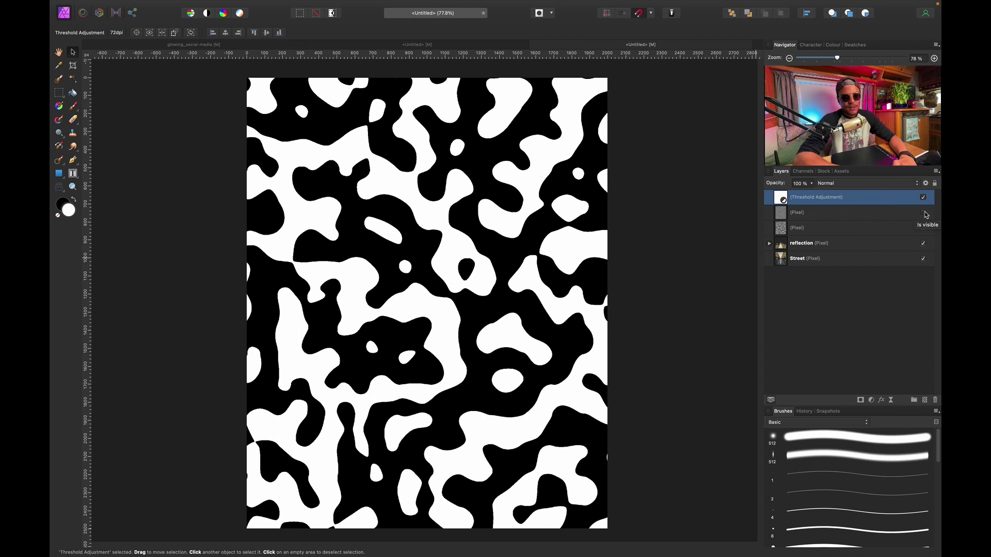
left_click(923, 213)
left_click(923, 213)
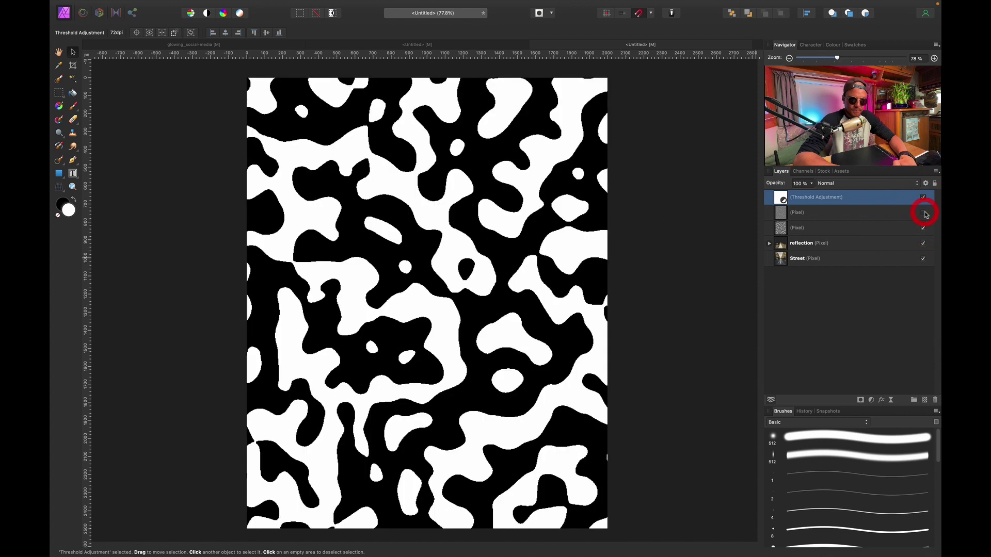
left_click(923, 213)
Set the fine noise layer's blend mode to Reflect
left_click(860, 213)
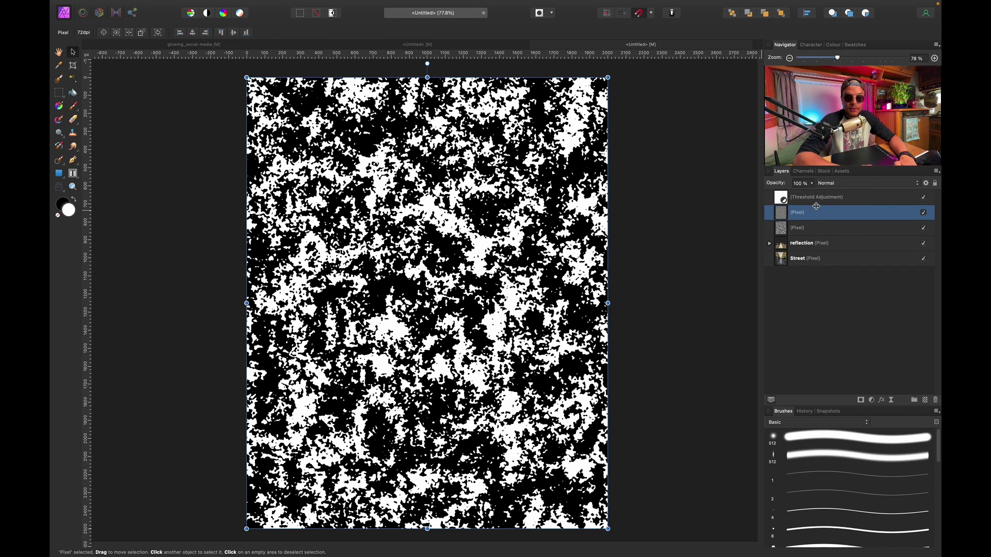
left_click(843, 183)
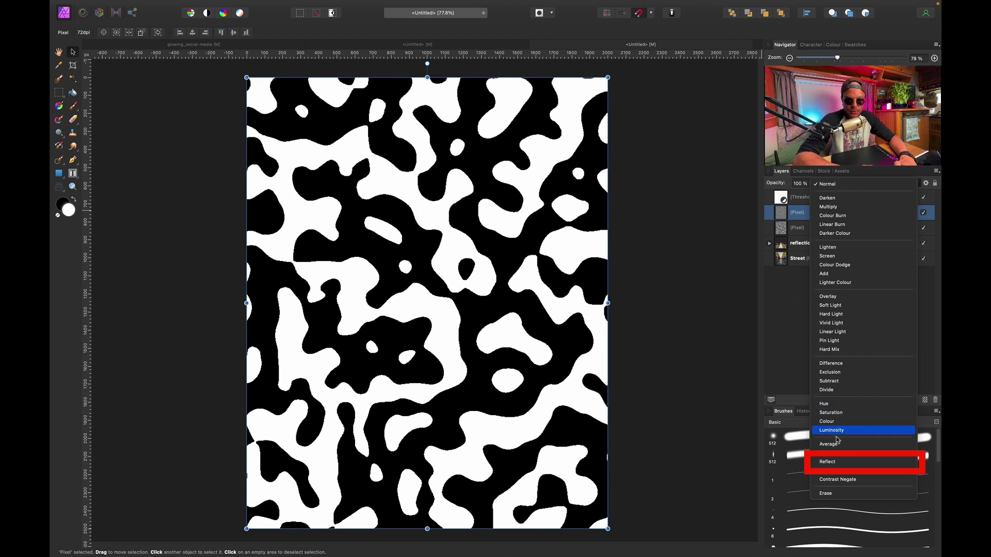
left_click(837, 462)
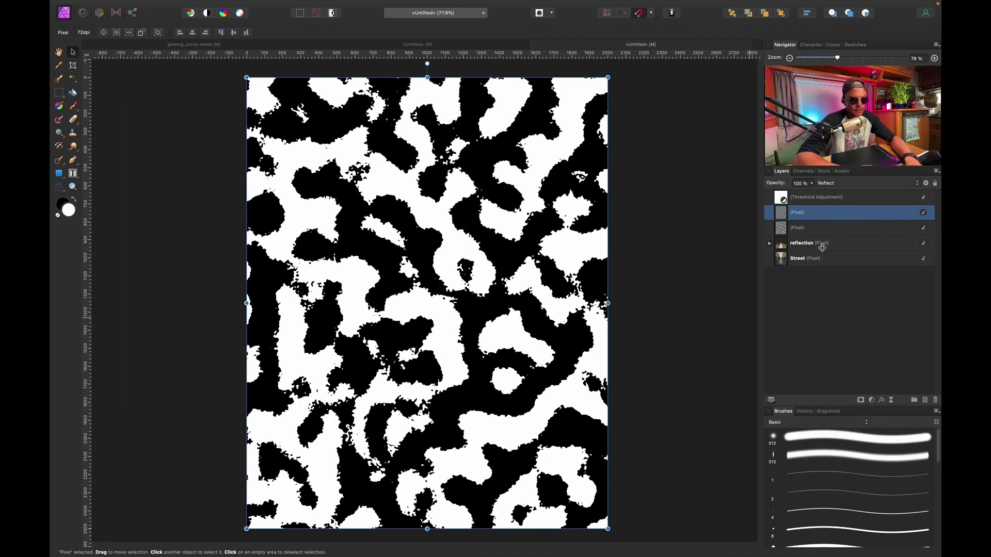
Merge the fine noise layer down into the coarse one, and merge the Threshold adjustment down into the result
right_click(840, 219)
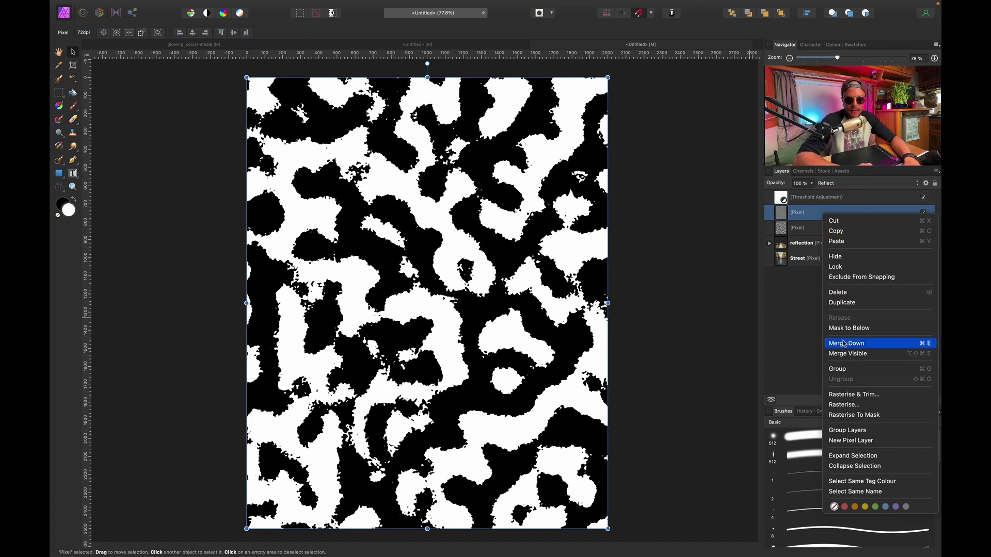
left_click(929, 347)
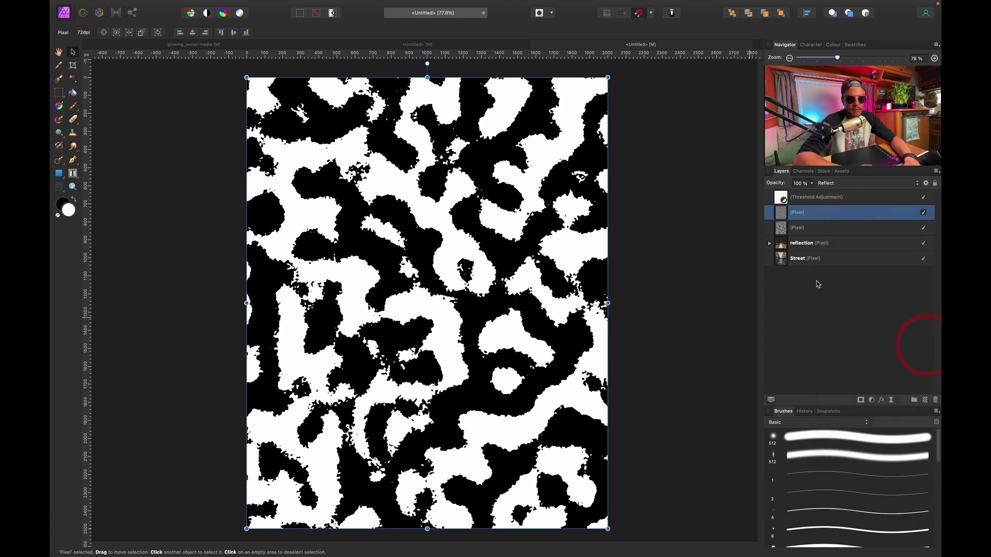
right_click(825, 198)
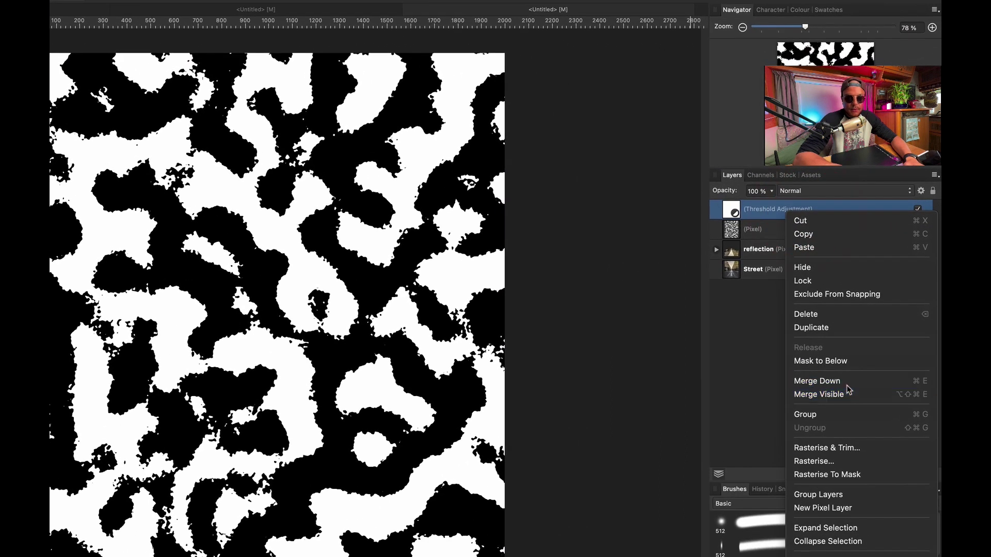
left_click(847, 382)
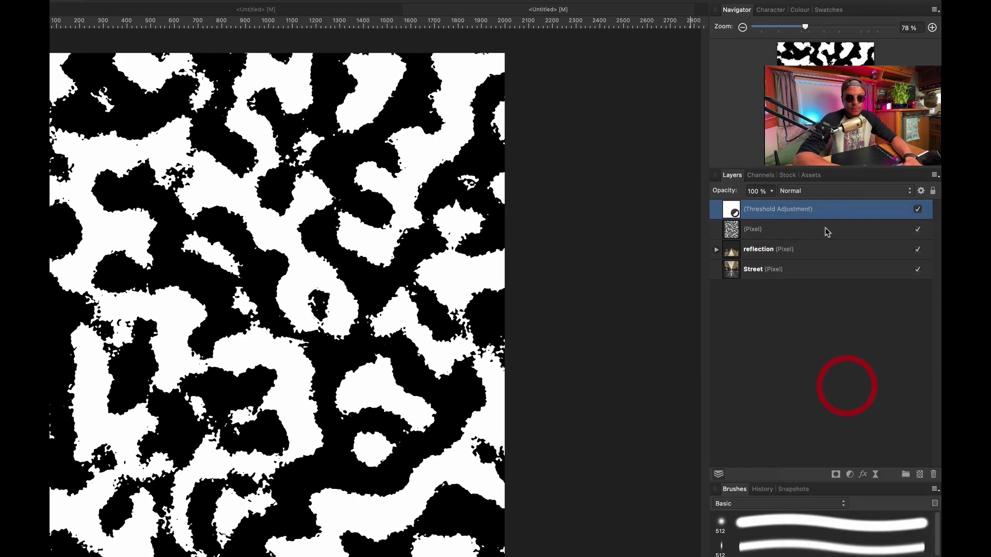
Compare the image with the merged black-and-white texture layer hidden and shown
left_click(918, 209)
left_click(919, 210)
left_click(919, 210)
left_click(918, 210)
Rename the merged black-and-white texture layer as Puddle Map
double_click(755, 209)
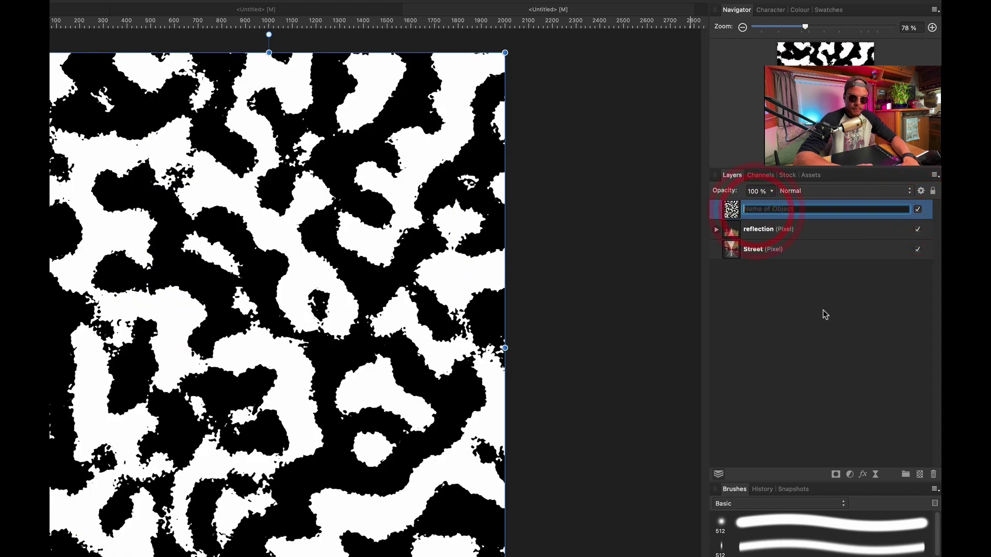
type("Puddle ")
type("Map")
key("Return")
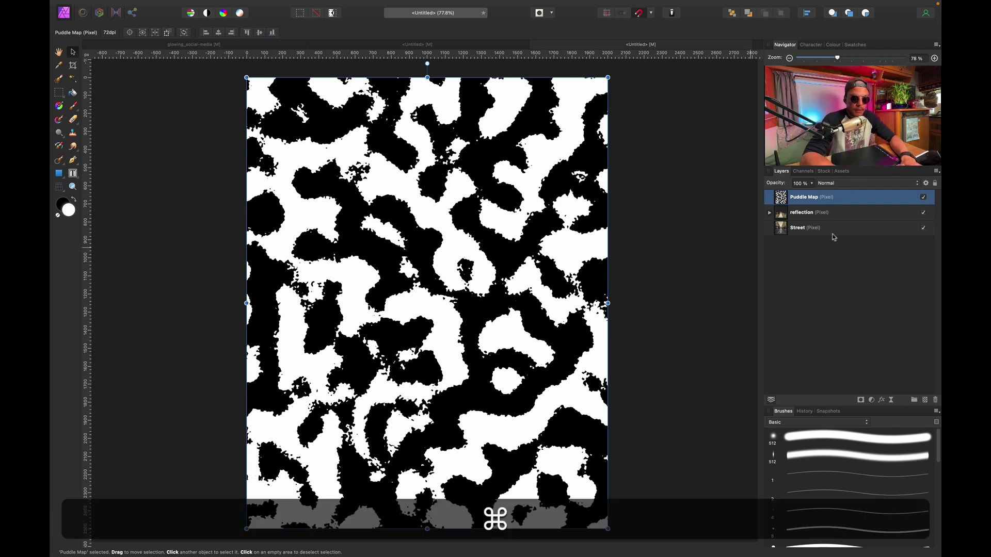
Duplicate the Puddle Map layer and hide the upper copy
key("super+j")
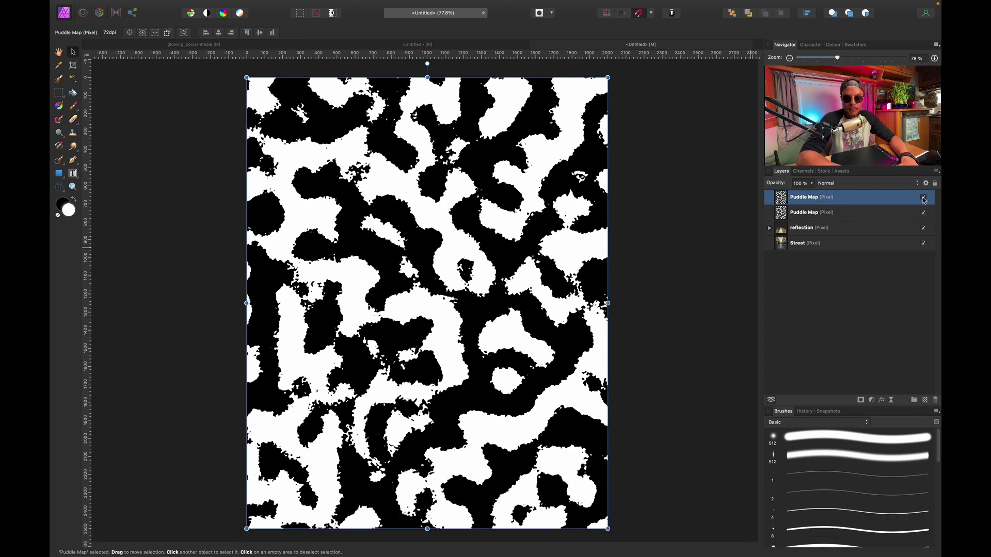
left_click(923, 198)
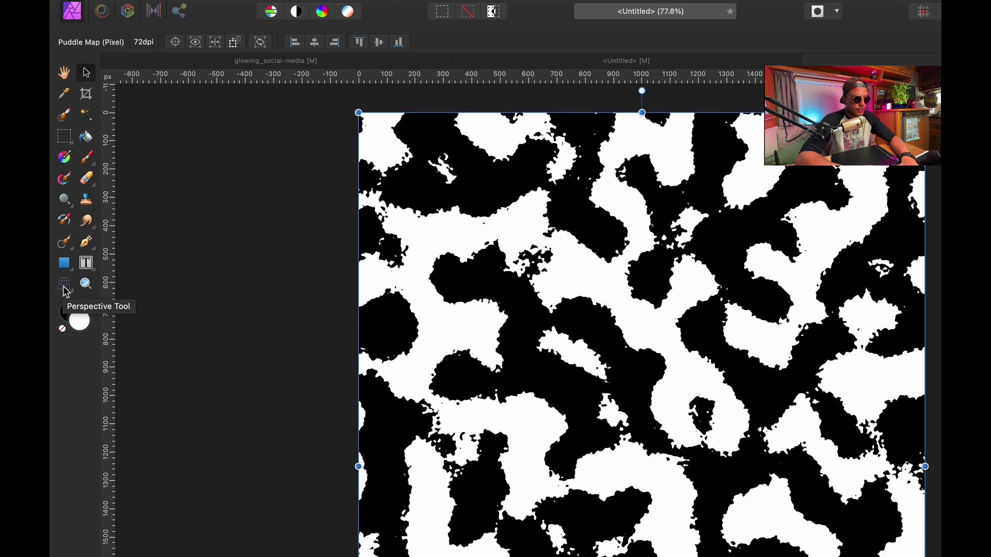
left_click(67, 288)
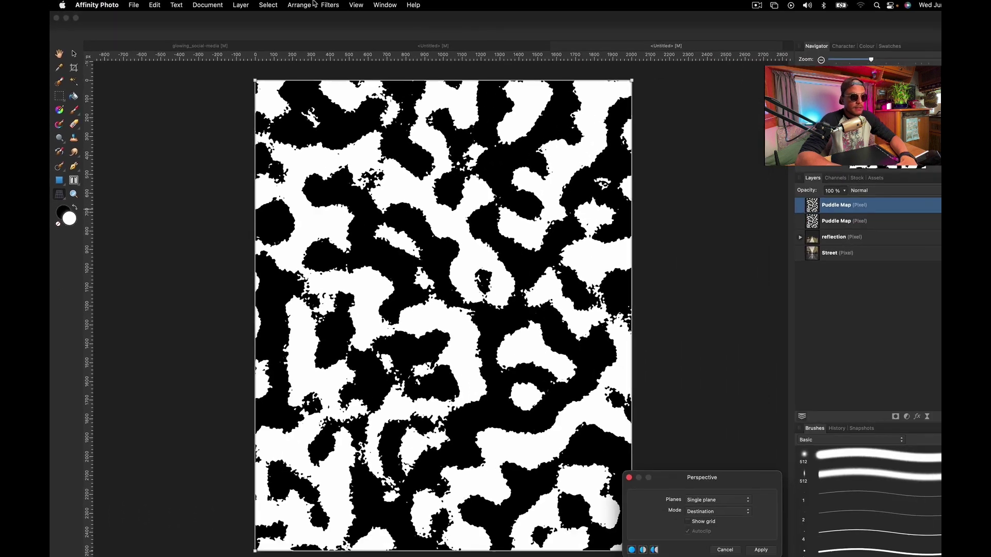
left_click(354, 4)
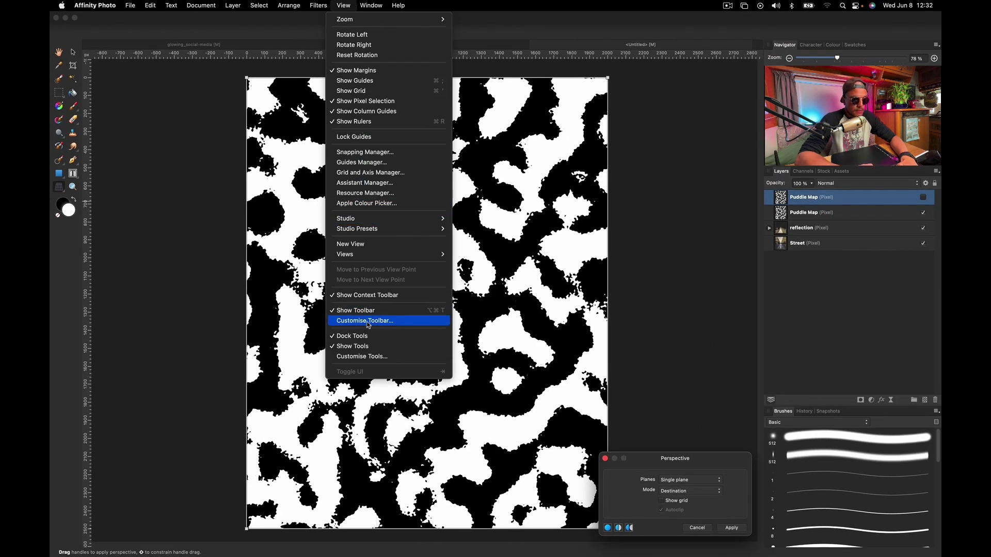
left_click(365, 356)
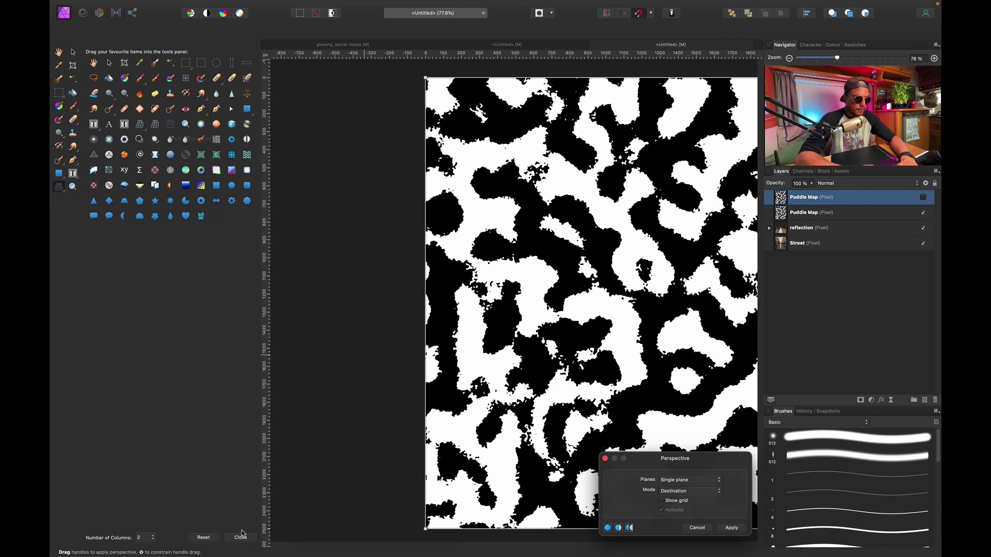
left_click(241, 540)
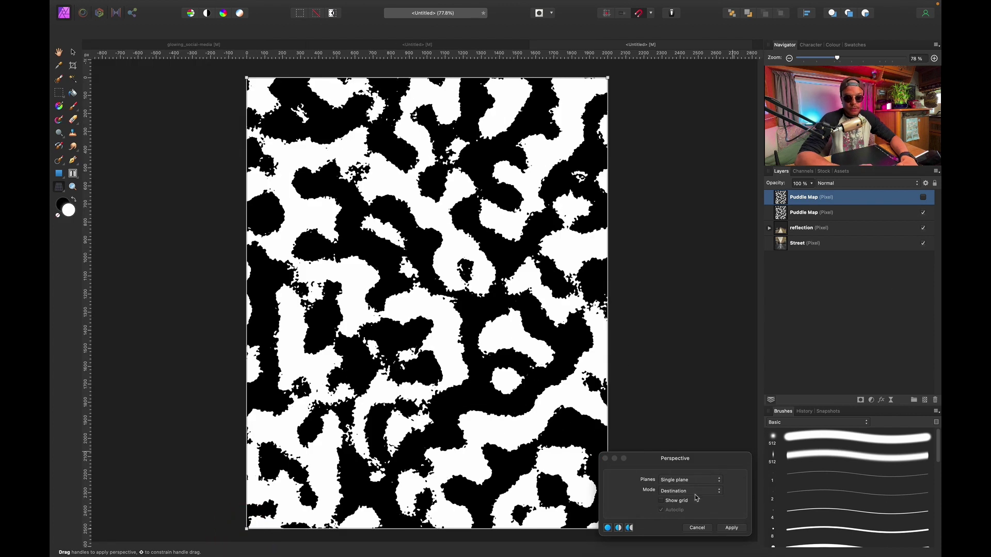
left_click(705, 528)
Add a live Perspective filter to the lower Puddle Map layer
left_click(821, 217)
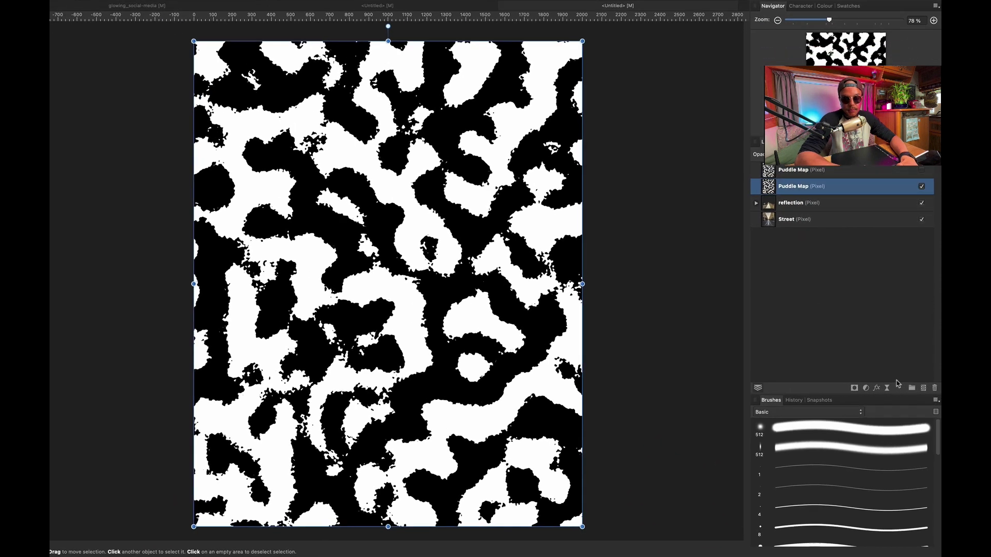
left_click(890, 400)
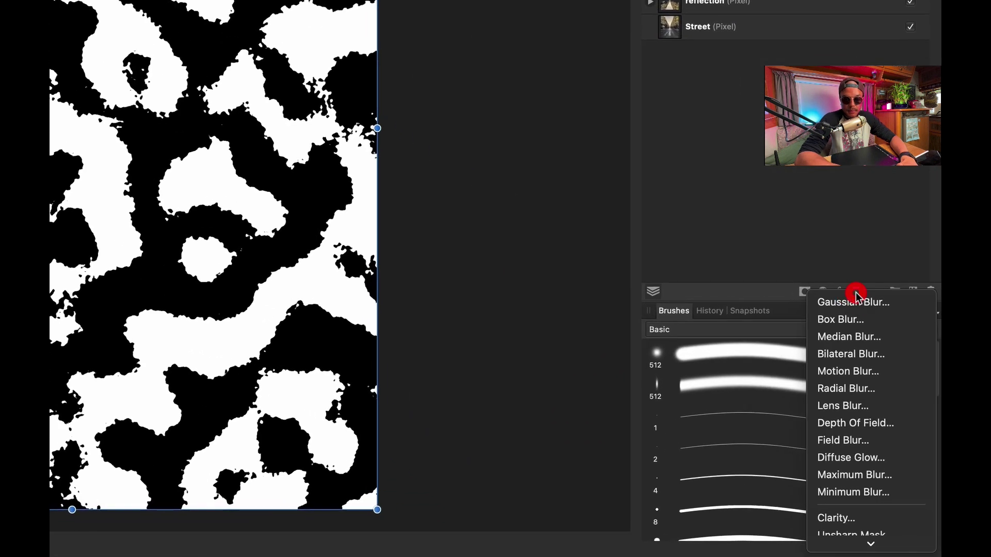
mouse_move(857, 545)
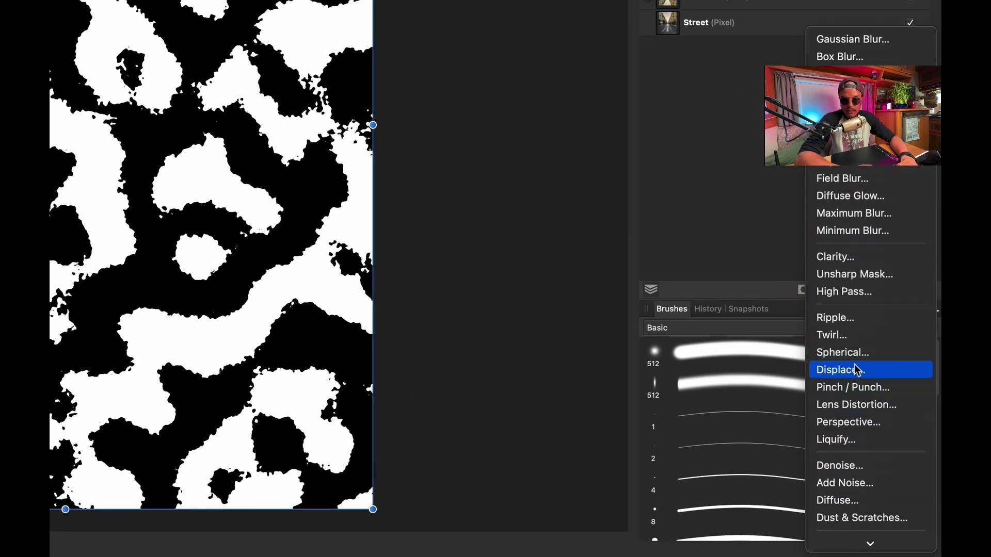
left_click(863, 422)
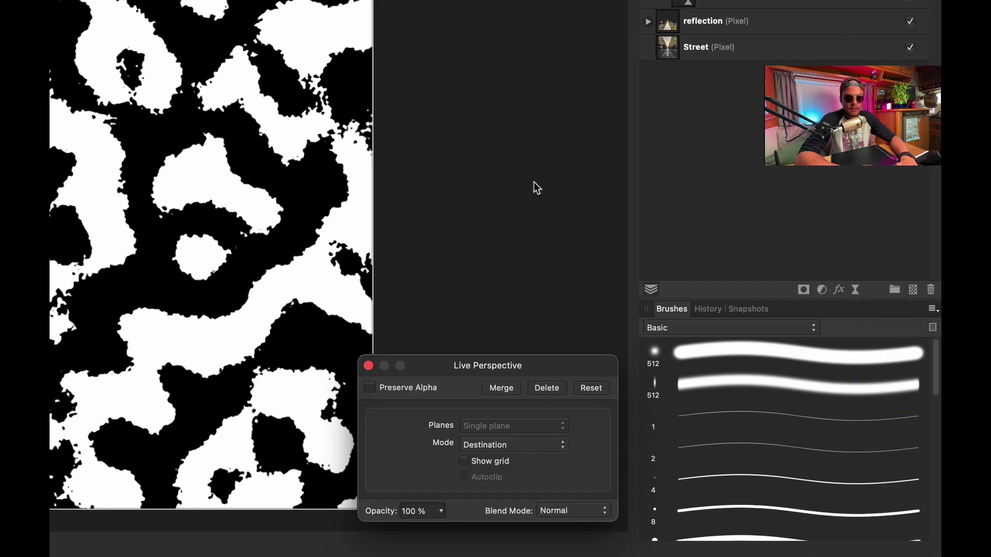
Warp the lower puddle pattern onto the road, narrowing its far edge at mid-street and stretching its near corners well outside both sides of the canvas
key("super+minus")
left_click_drag(310, 157, 487, 333)
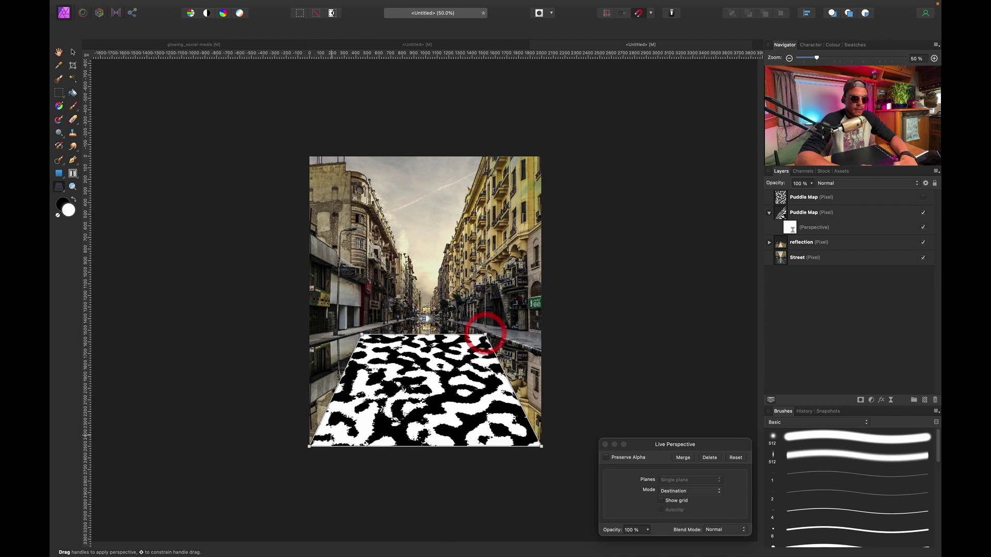
scroll(362, 387, "down", 2)
scroll(361, 387, "right", 2)
left_click_drag(282, 426, 74, 424)
scroll(465, 458, "right", 5)
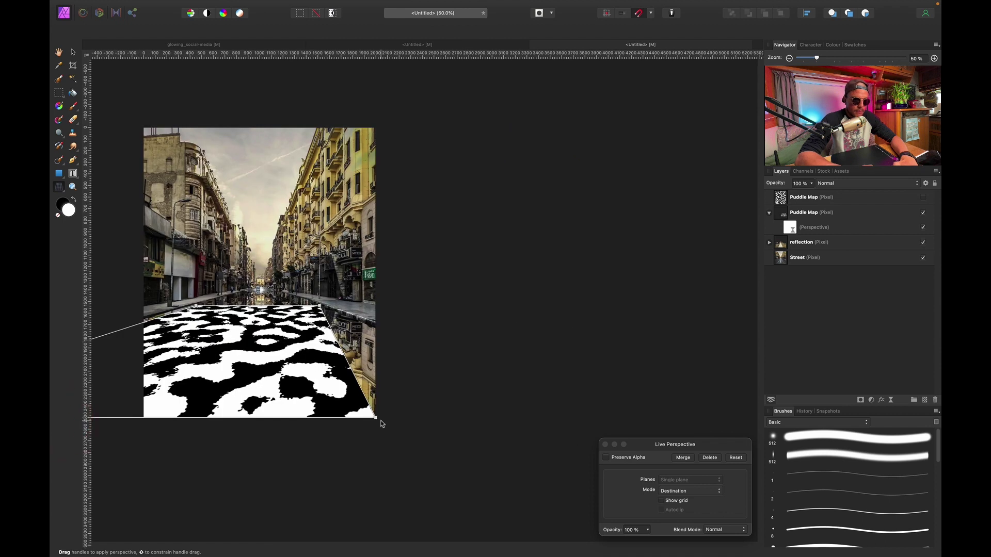
left_click_drag(377, 419, 595, 420)
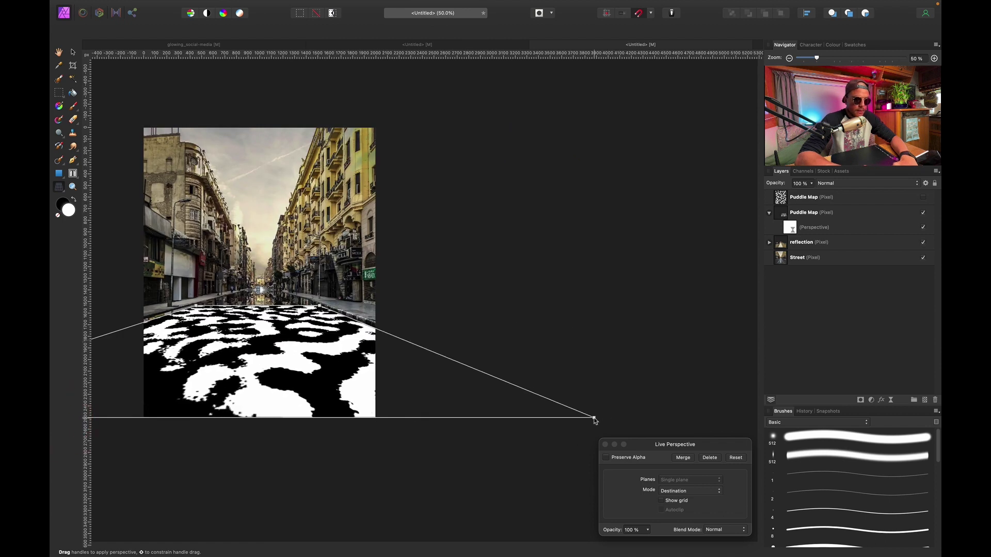
scroll(595, 421, "left", 10)
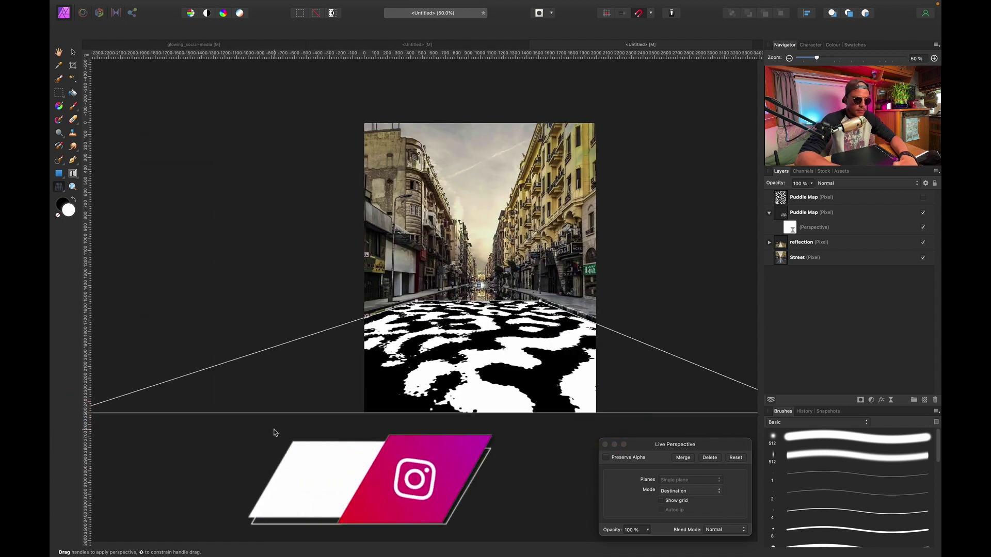
mouse_move(161, 413)
left_mouse_down()
mouse_move(181, 407)
mouse_move(159, 408)
left_mouse_up()
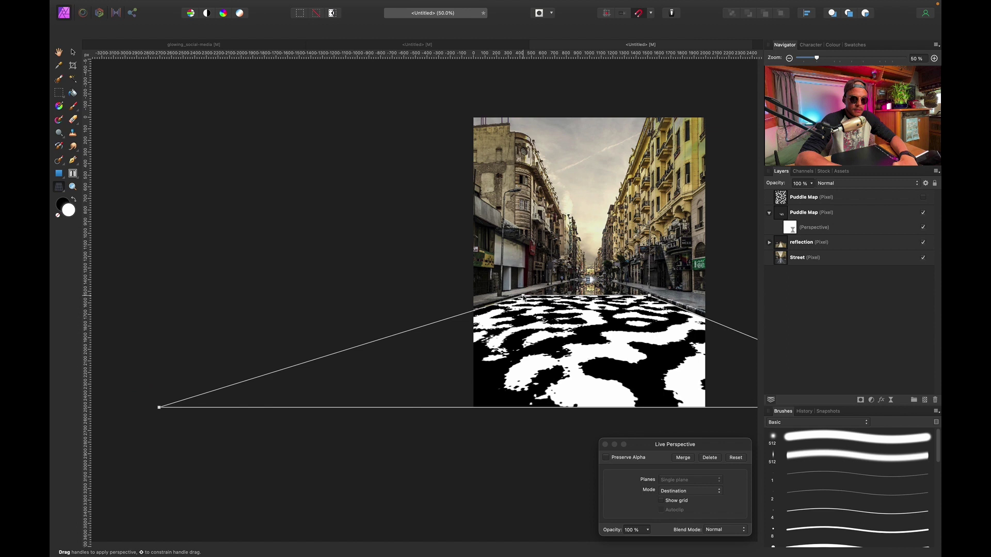
left_click_drag(159, 408, 148, 408)
scroll(323, 427, "right", 1)
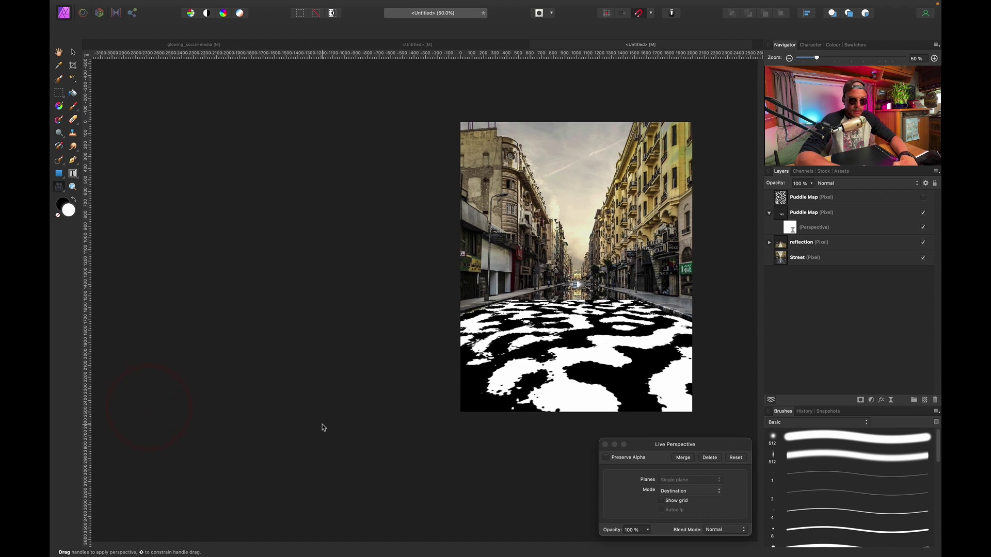
left_click(606, 445)
scroll(567, 413, "right", 5)
scroll(430, 322, "up", 5)
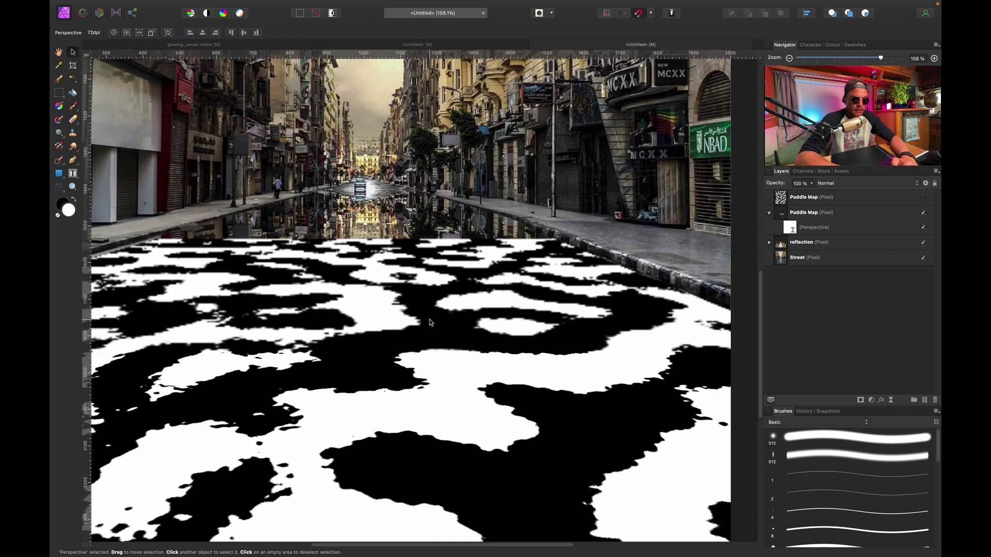
scroll(430, 322, "left", 3)
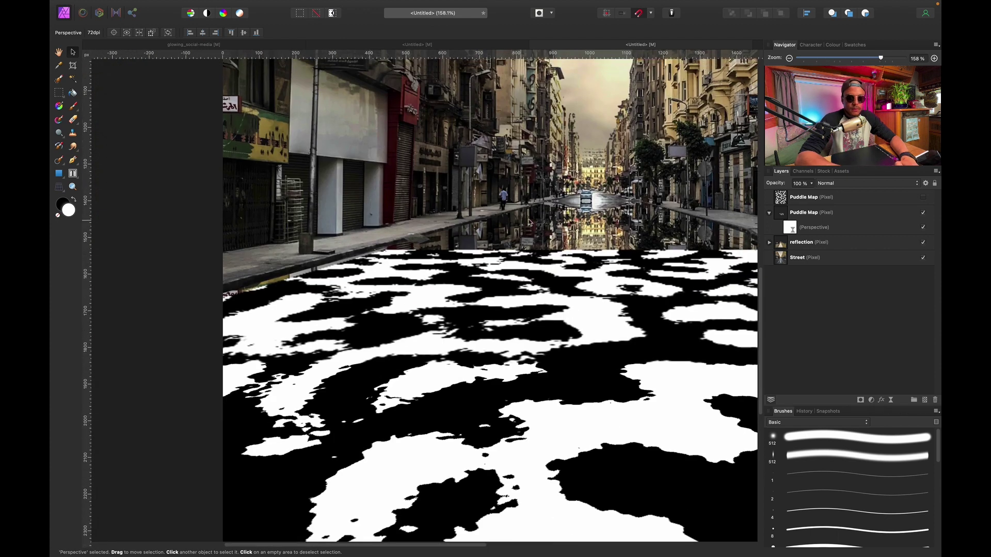
Show the upper Puddle Map copy and add a second live Perspective filter under the lower Puddle Map layer
left_click(907, 211)
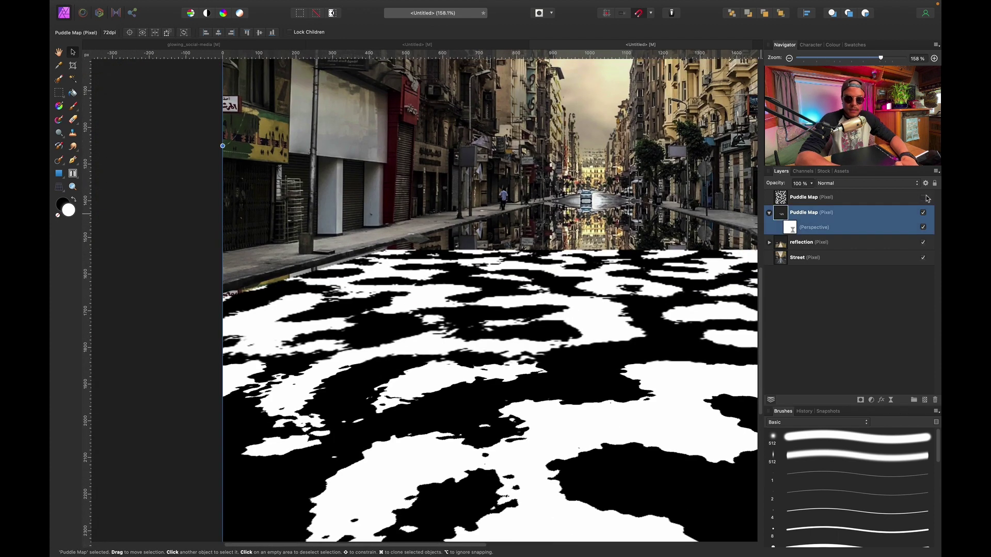
left_click(923, 198)
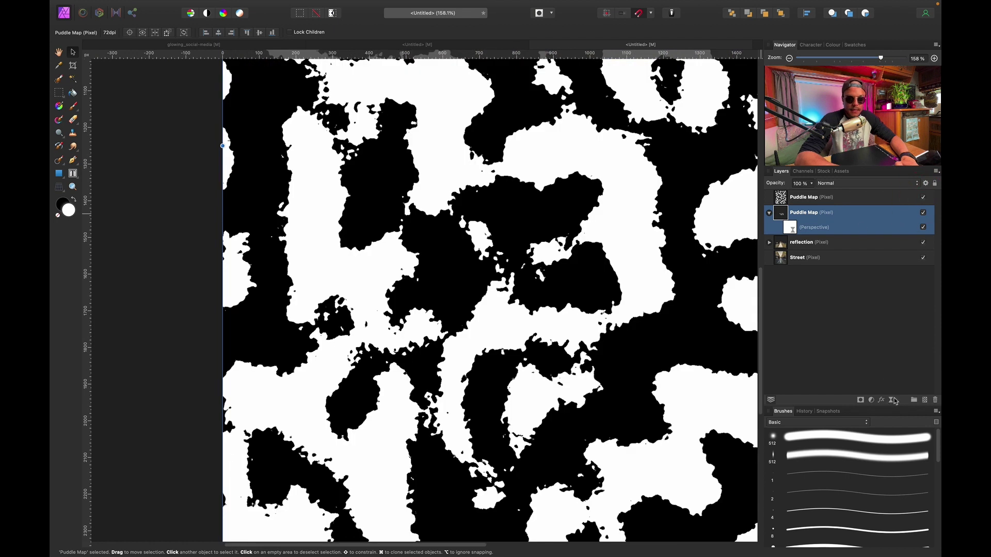
left_click(893, 400)
left_click(884, 513)
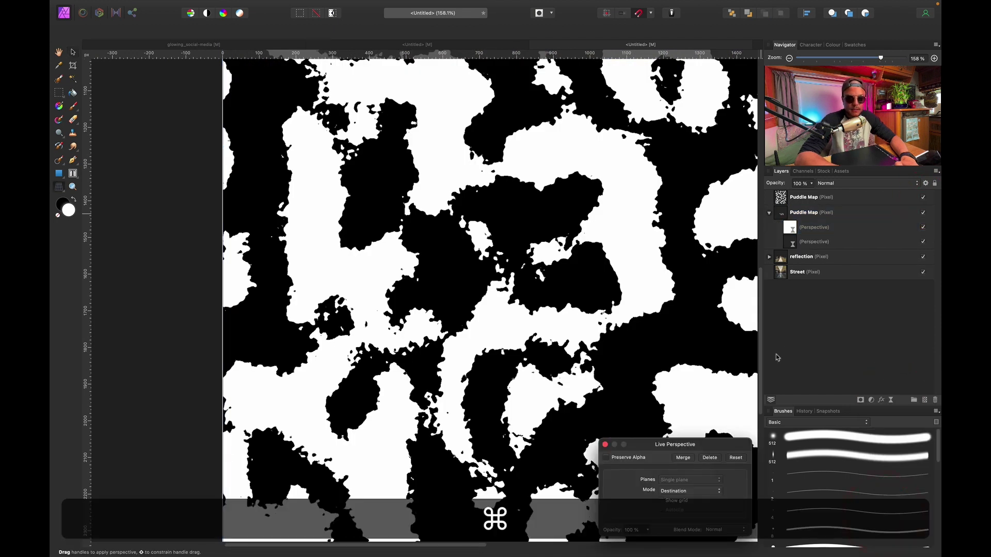
Move the new Perspective filter onto the upper Puddle Map copy and warp that pattern to cover the far end of the street
key("super+minus")
key("super+minus")
key("super+minus")
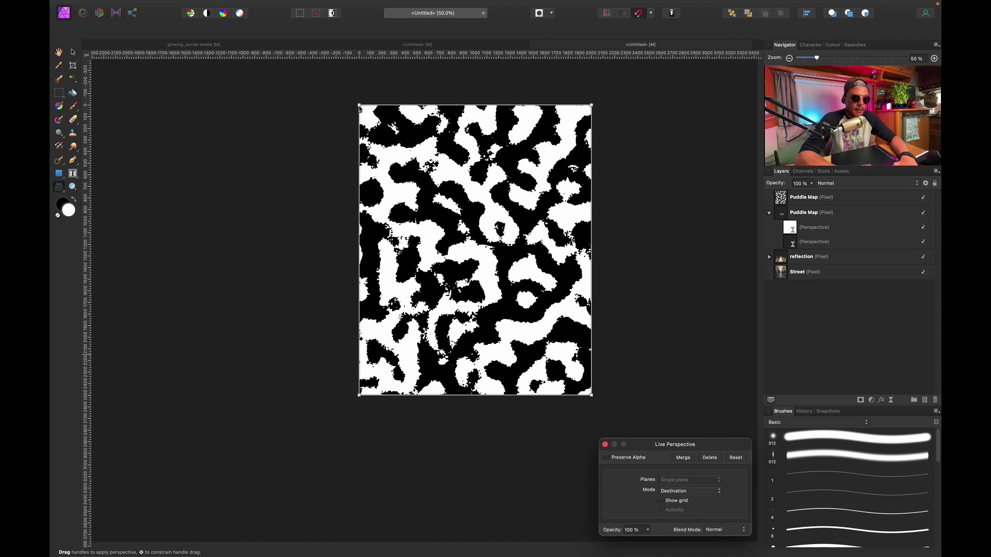
left_click(453, 251)
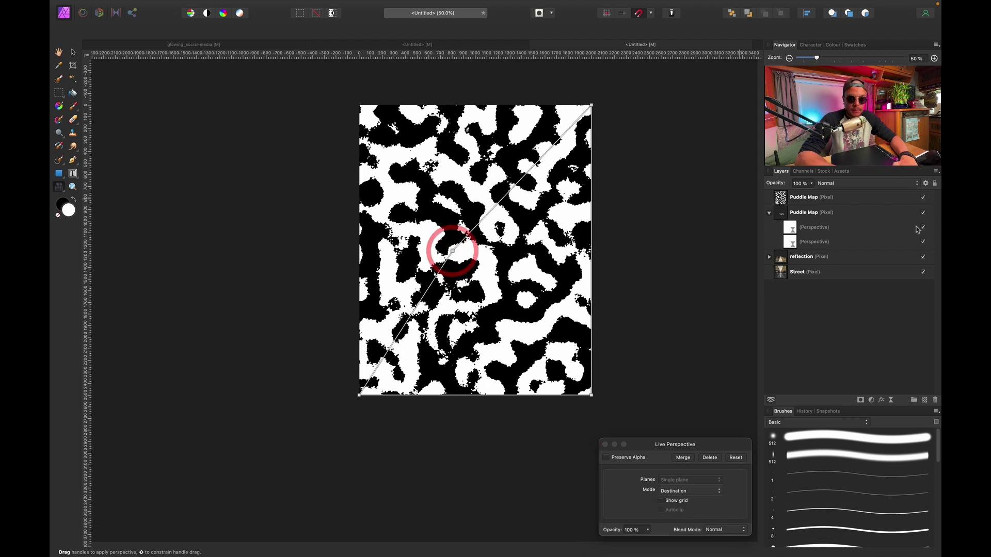
left_click(792, 242, "super")
left_click_drag(792, 242, 807, 199)
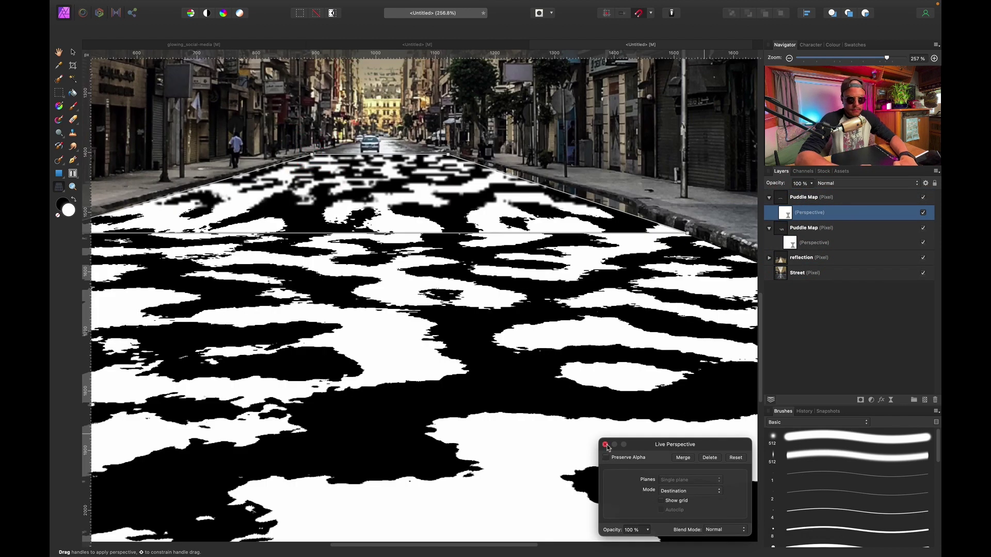
left_click(605, 445)
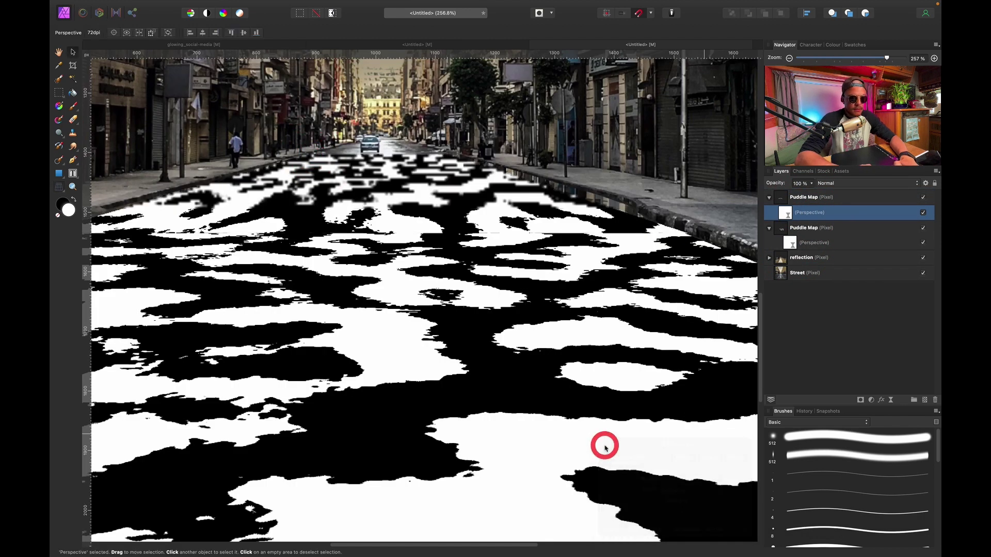
key("super+0")
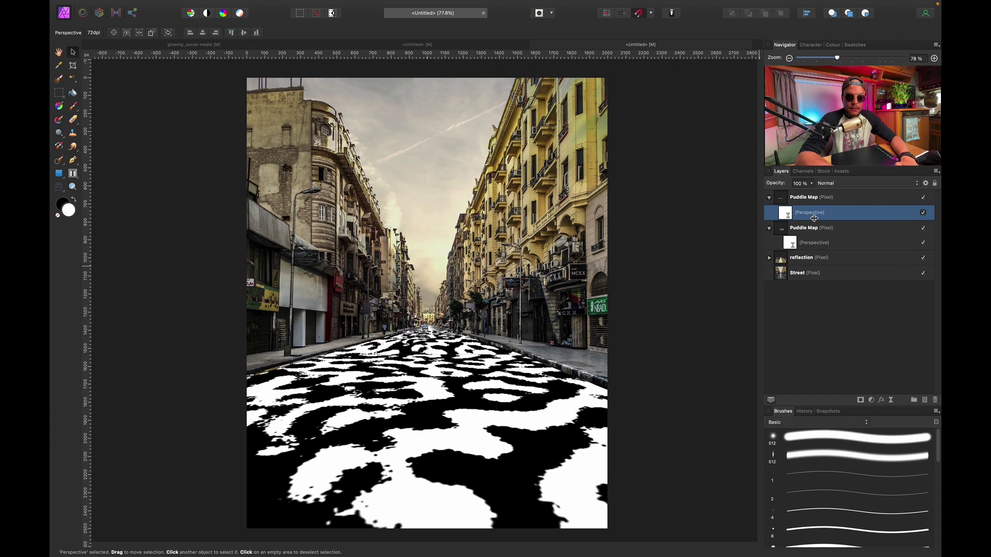
Rasterise both Puddle Map layers with their Perspective filters
right_click(798, 198)
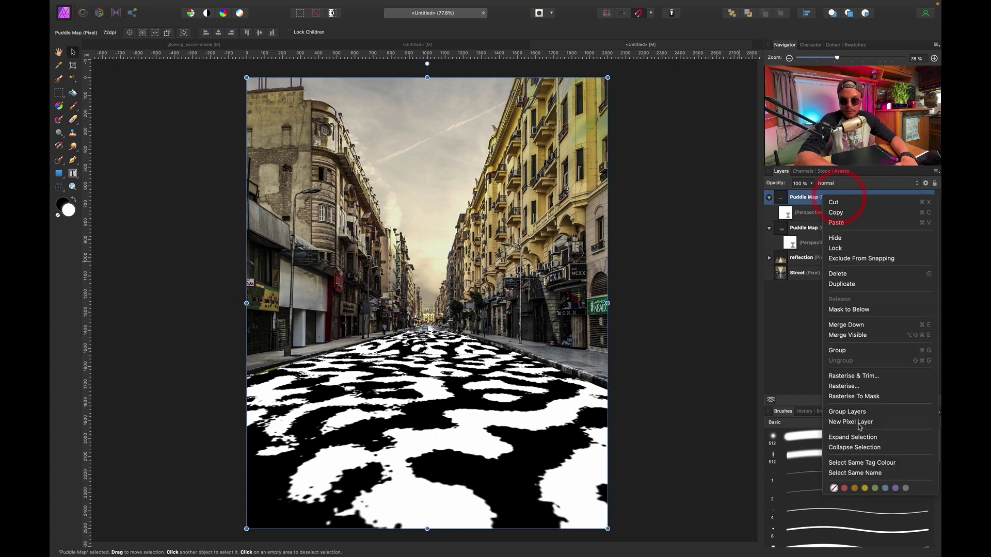
left_click(863, 386)
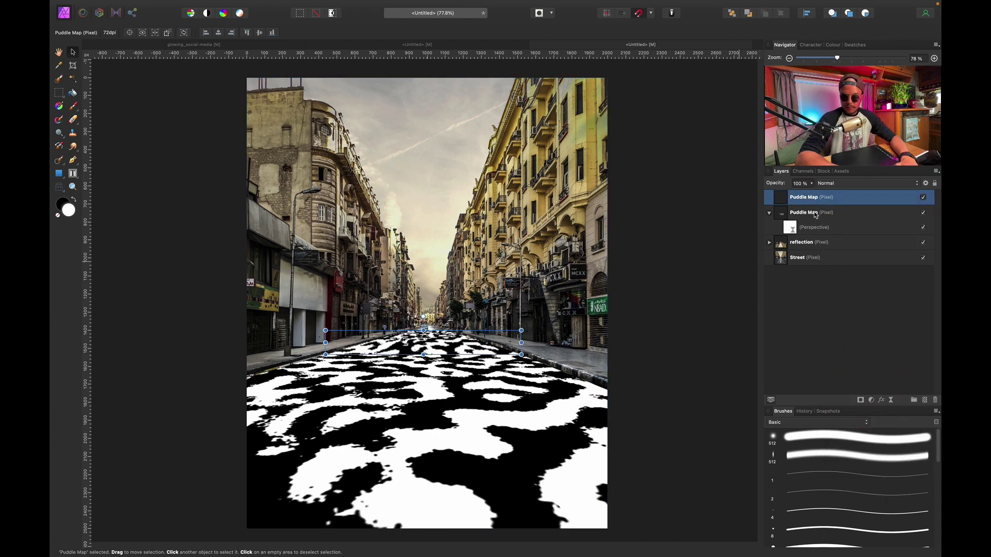
right_click(815, 215)
left_click(857, 401)
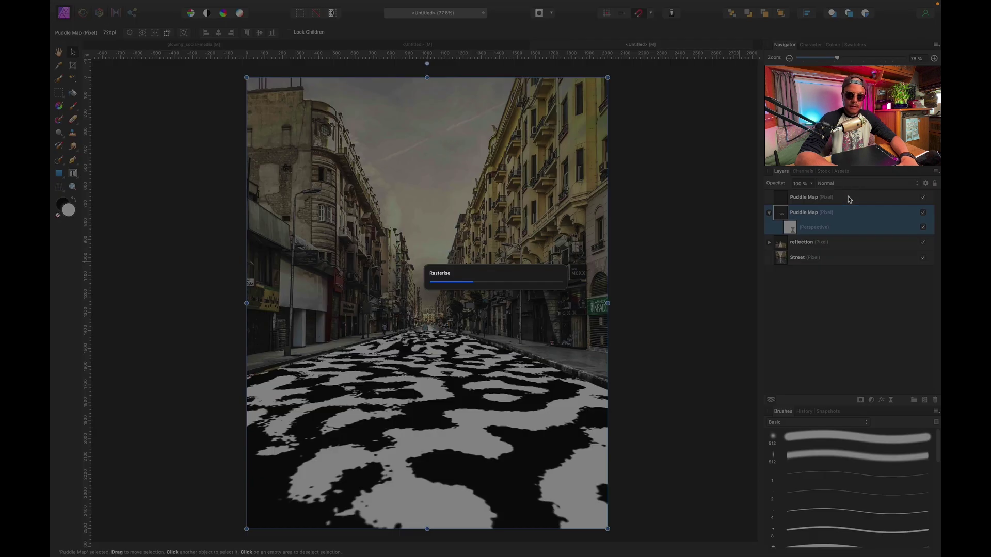
Merge the upper Puddle Map layer down into the lower one
left_click(847, 197)
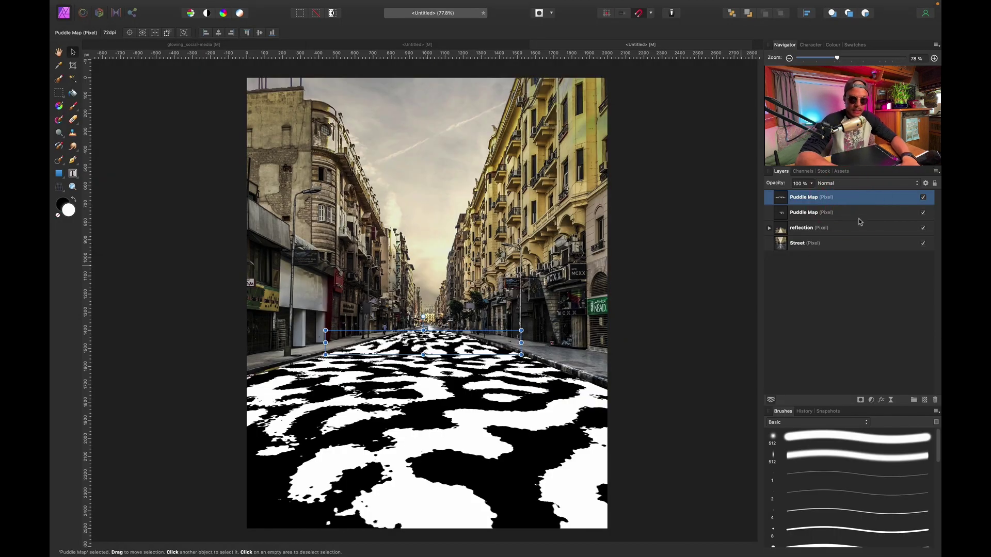
right_click(858, 199)
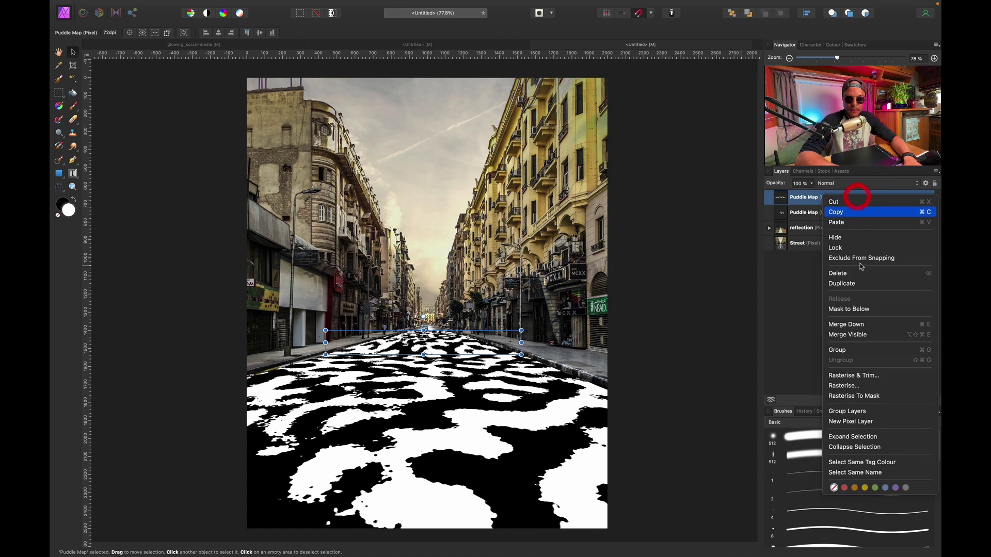
left_click(860, 324)
Compare the street with the merged Puddle Map layer hidden and shown
left_click(924, 198)
left_click(924, 199)
left_click(923, 199)
left_click(924, 198)
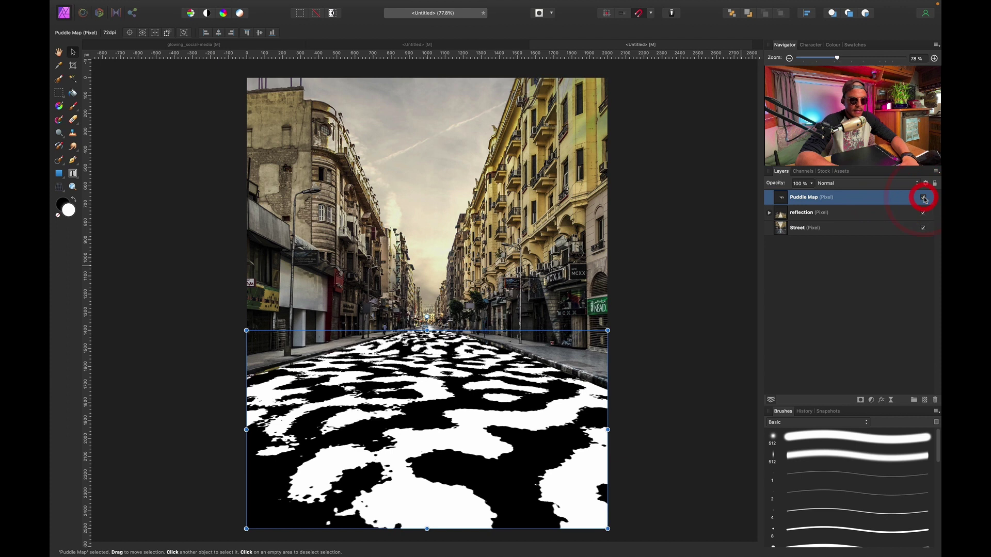
left_click(924, 198)
left_click(924, 198)
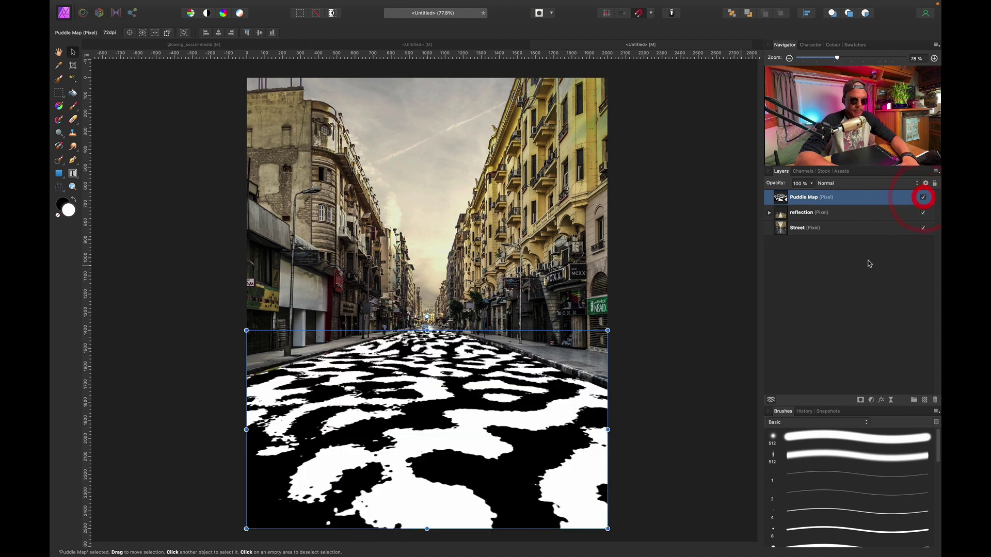
Expand the reflection layer and hide the reflection and Street layers, leaving only the Puddle Map shown
left_click(788, 386)
left_click(770, 213)
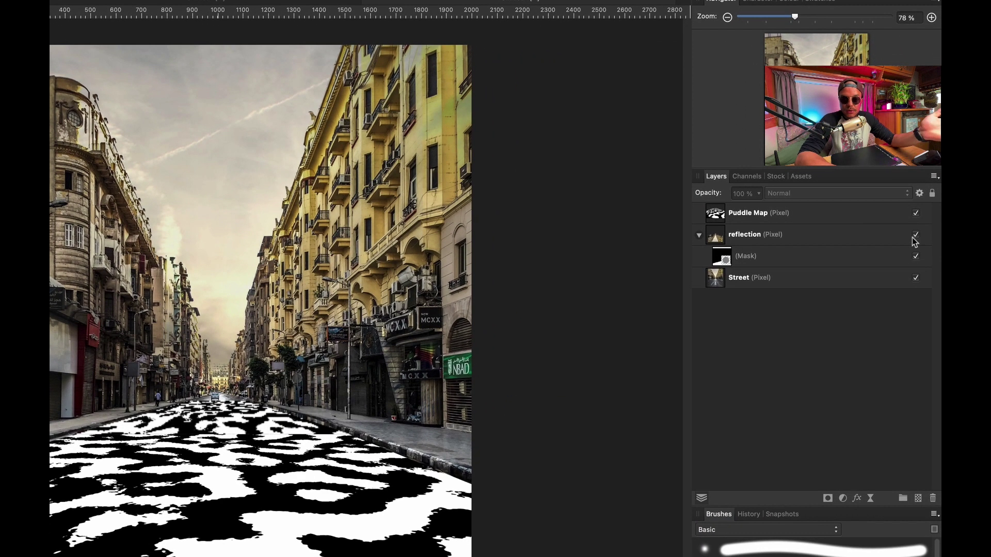
left_click(916, 235)
left_click(917, 278)
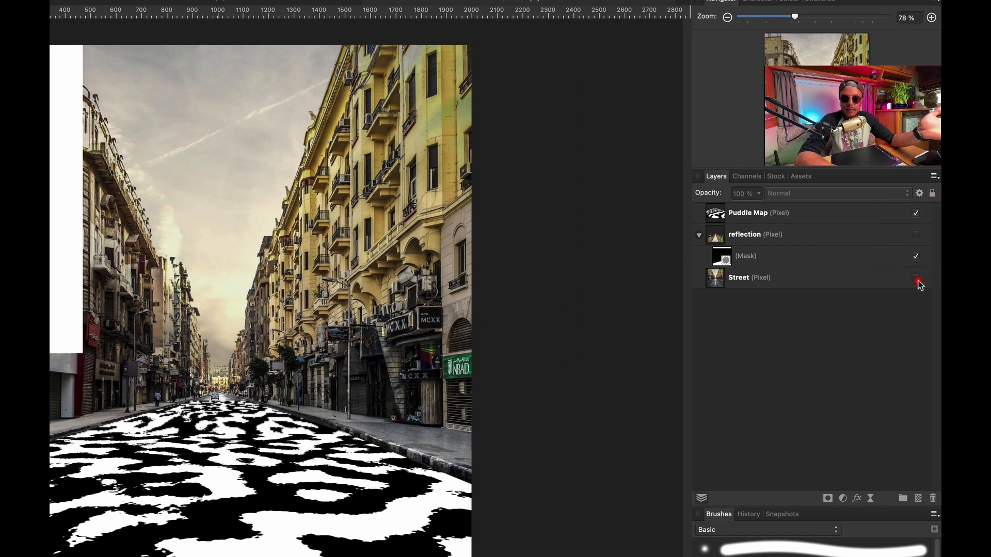
Load the Composite Green channel of the isolated Puddle Map as a pixel selection and return to the layer list
left_click(746, 220)
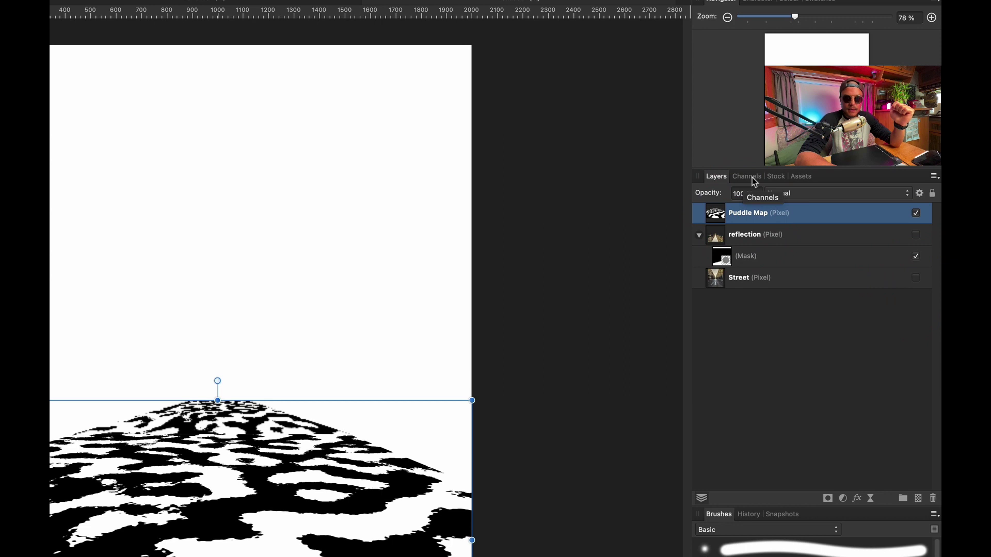
left_click(749, 177)
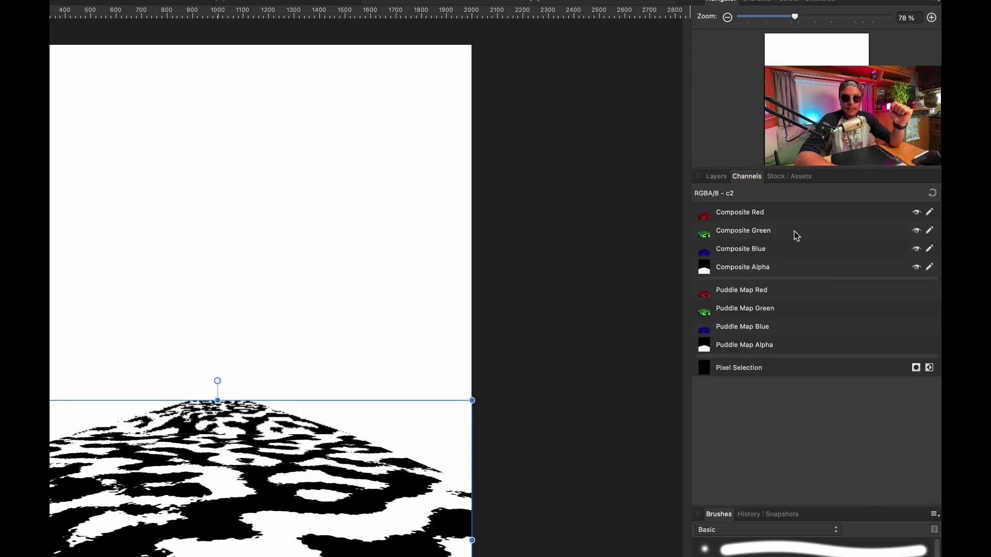
right_click(755, 227)
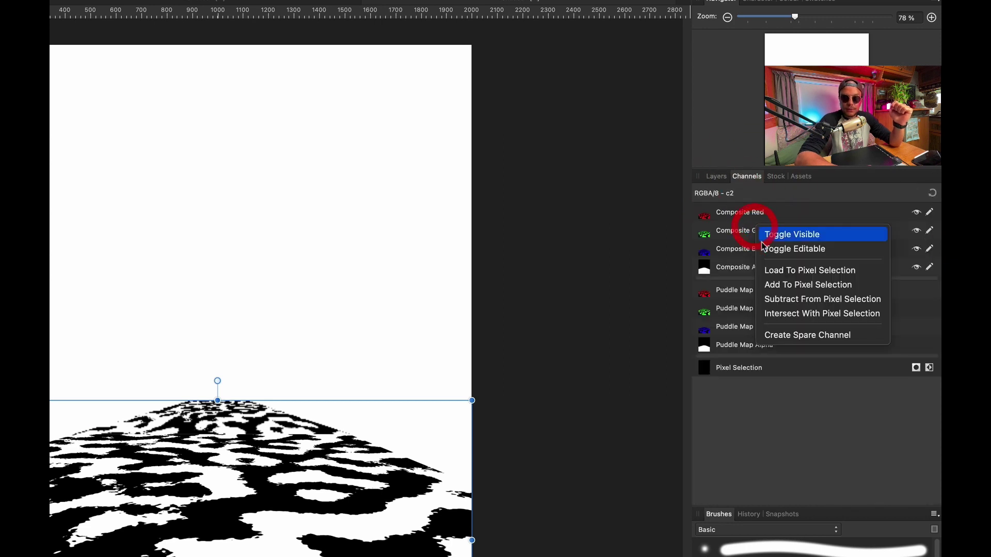
left_click(782, 273)
left_click(718, 178)
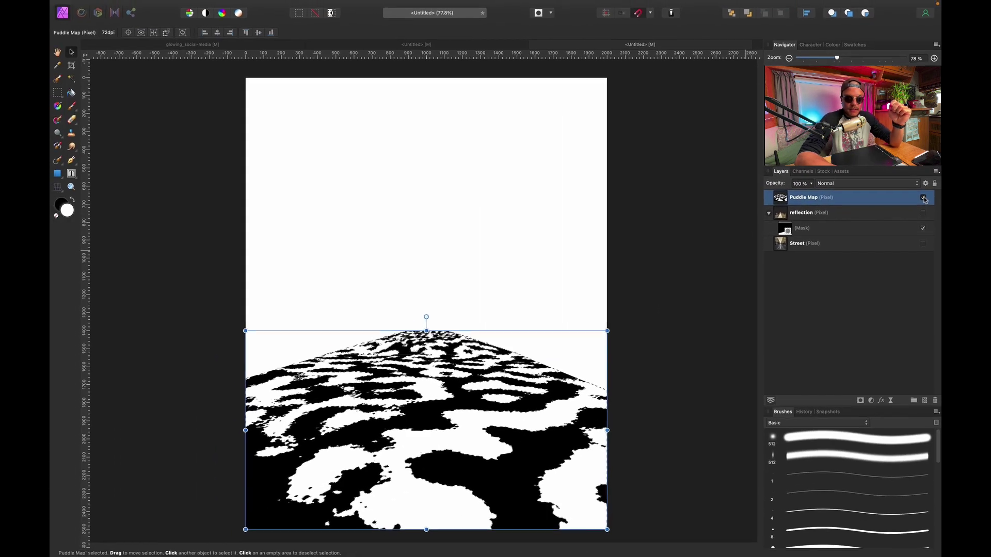
Hide the Puddle Map layer and show the reflection and Street layers again
left_click(917, 214)
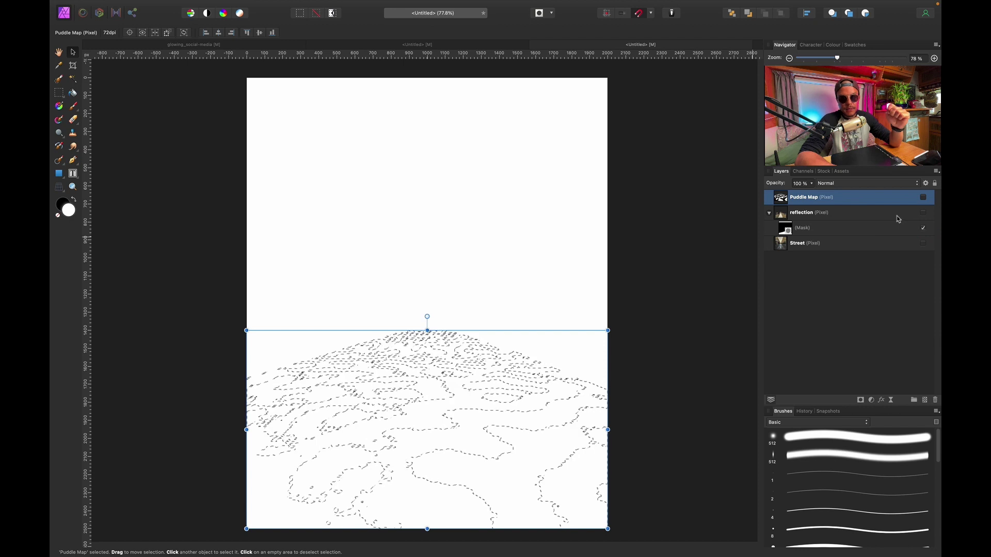
left_click(866, 216)
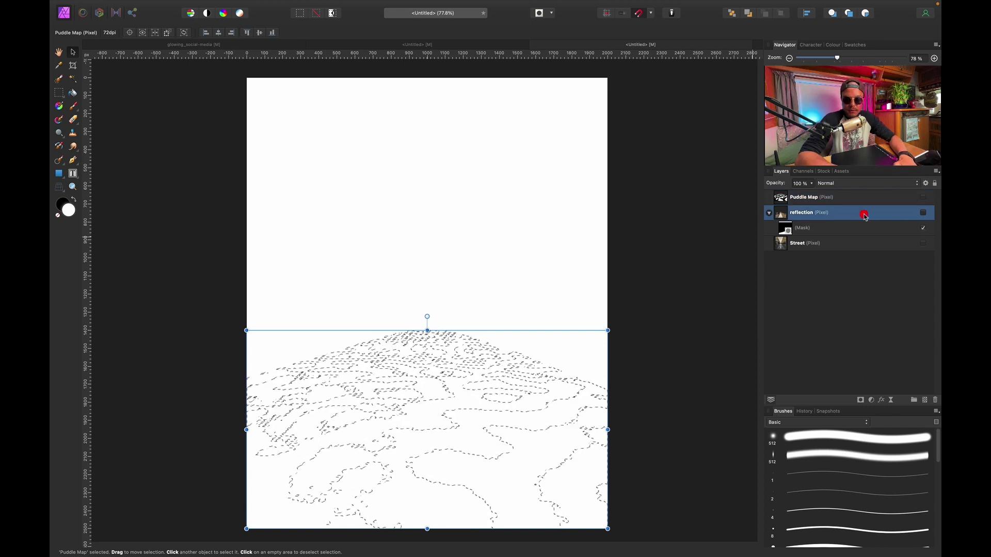
left_click(923, 213)
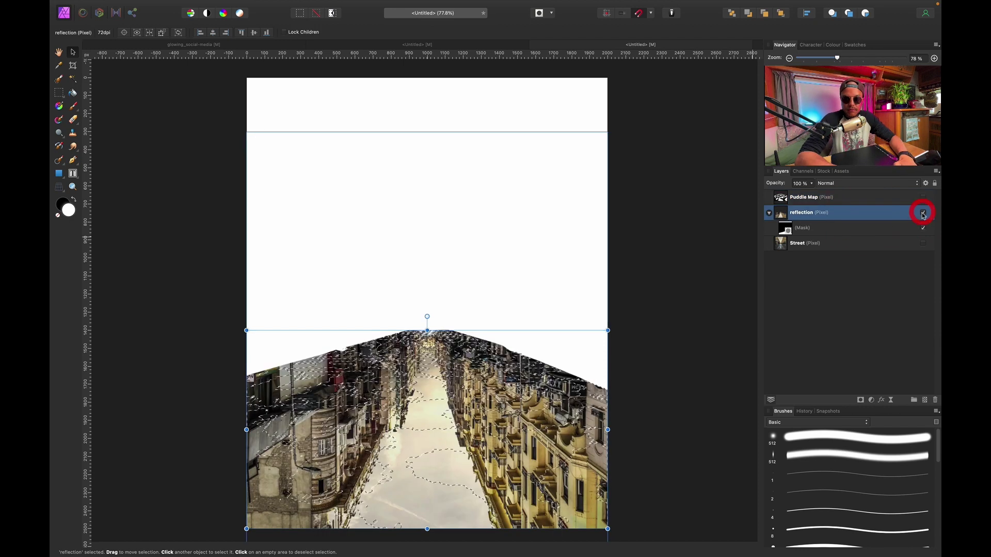
left_click(923, 244)
scroll(408, 339, "up", 3)
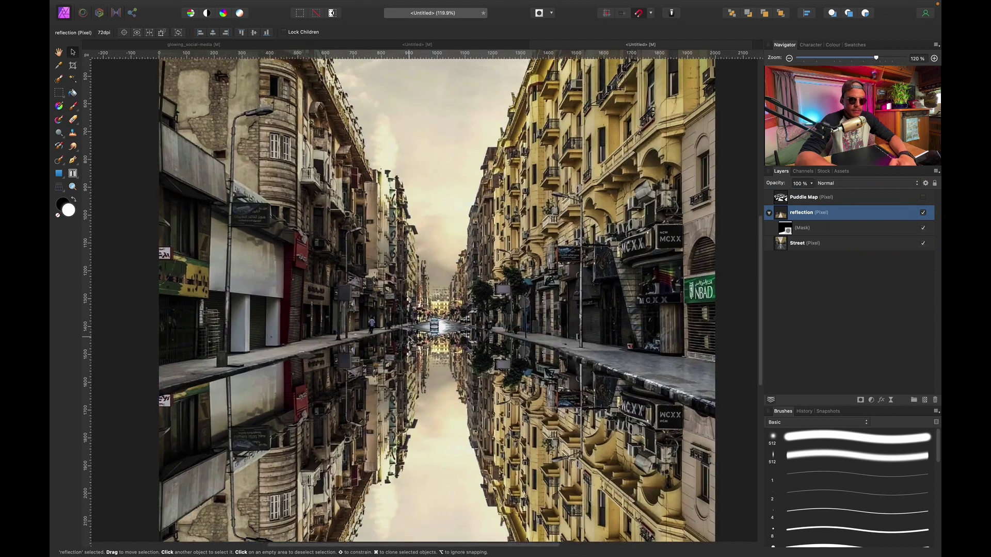
scroll(410, 340, "down", 4)
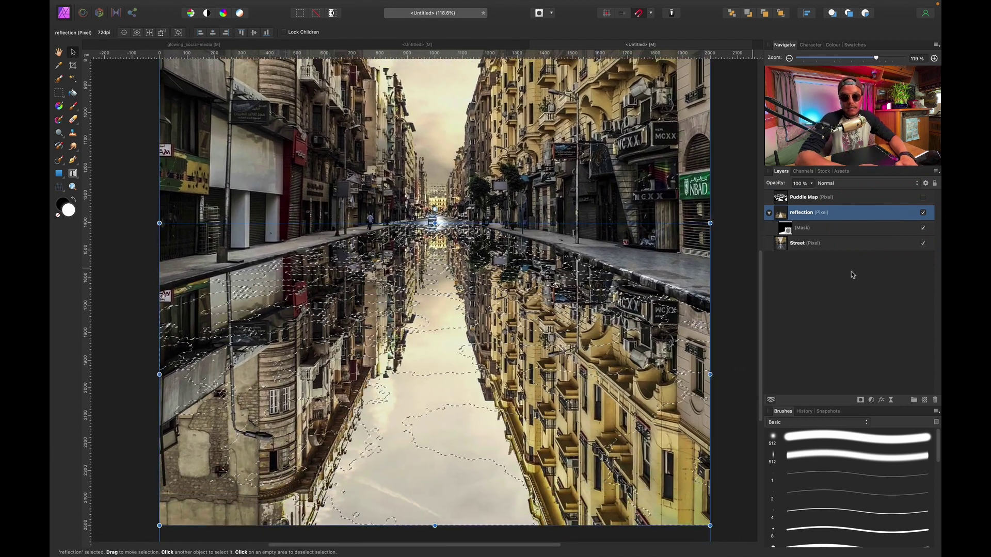
Check what the reflection layer's existing mask hides, keep it enabled and rename it "puddle area"
left_click(924, 228)
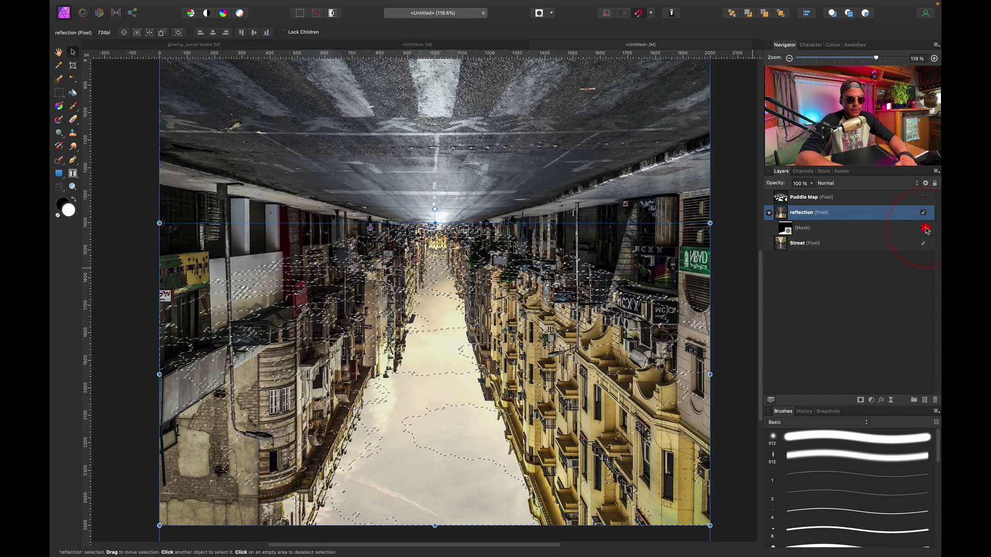
left_click(923, 228)
left_click(784, 229)
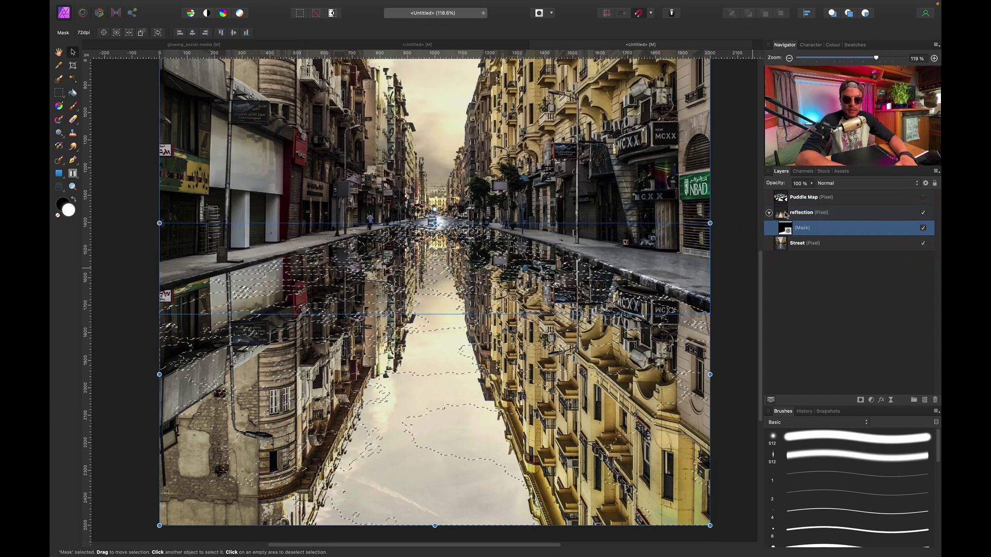
double_click(802, 228)
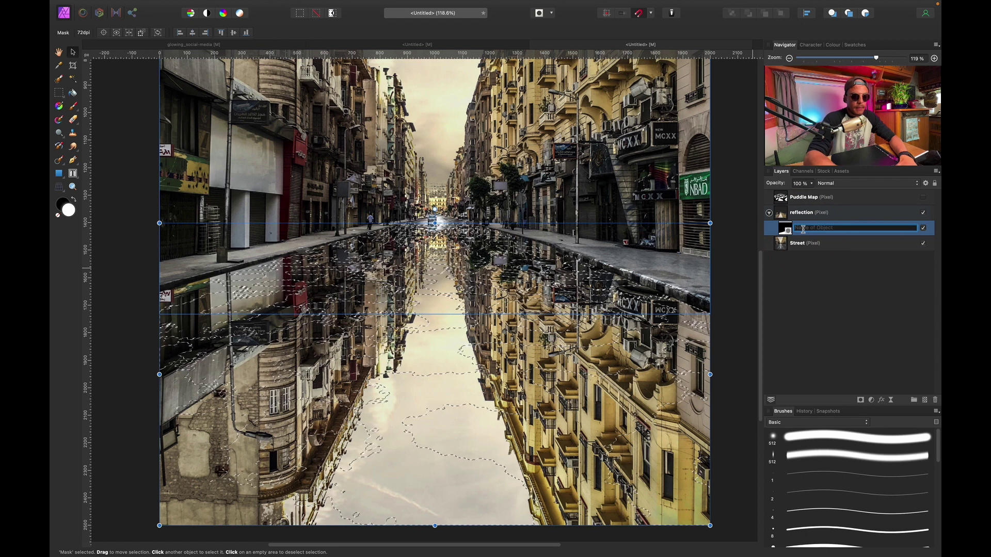
type("Se")
key("BackSpace")
key("BackSpace")
type("puddle area")
key("Return")
Add a second mask to the reflection layer from the puddle selection and clear the selection
left_click(833, 218)
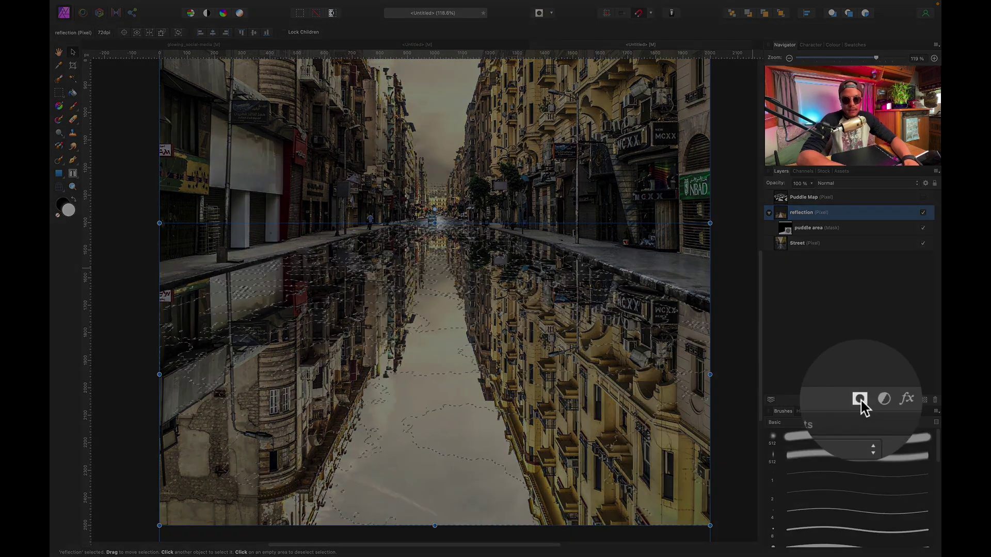
left_click(861, 401)
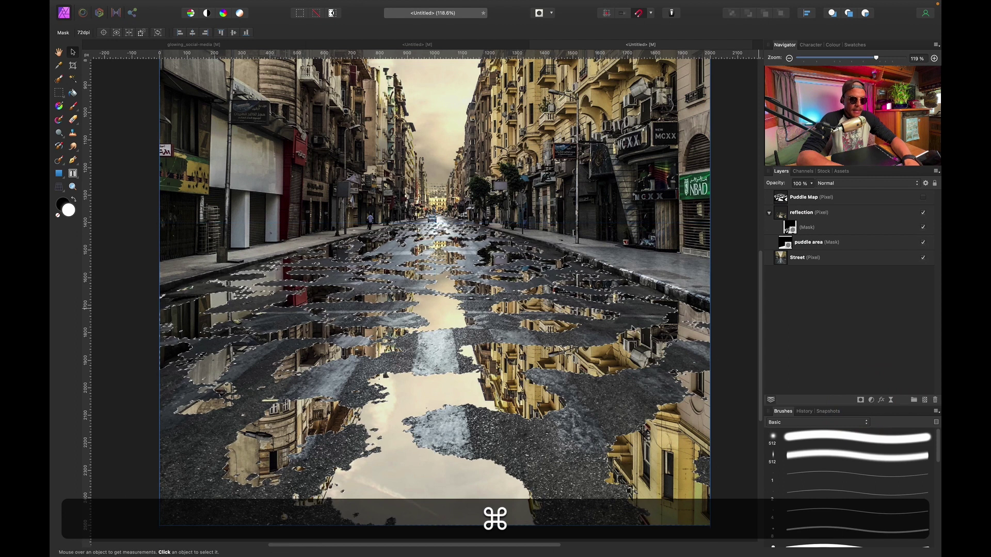
left_click(480, 471)
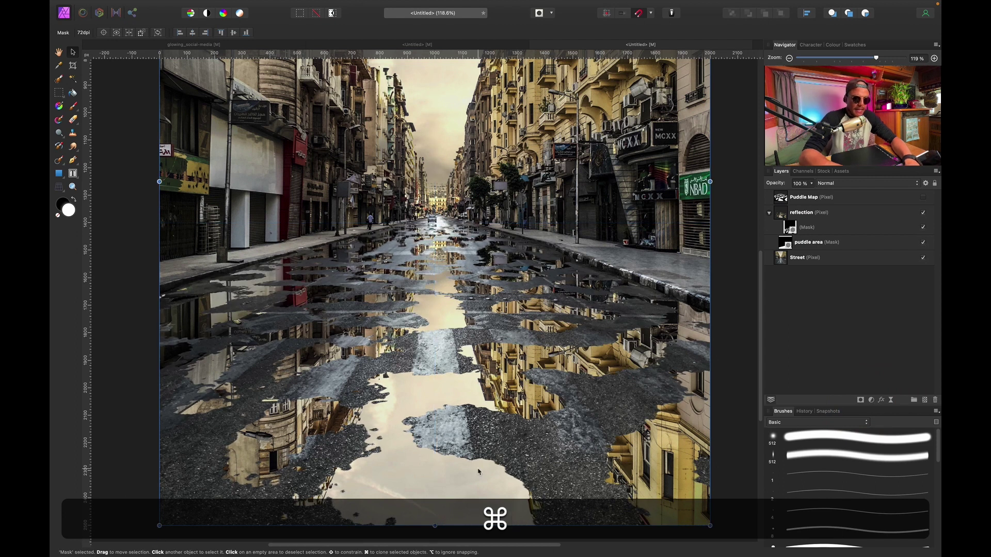
key("super+0")
scroll(421, 404, "up", 5)
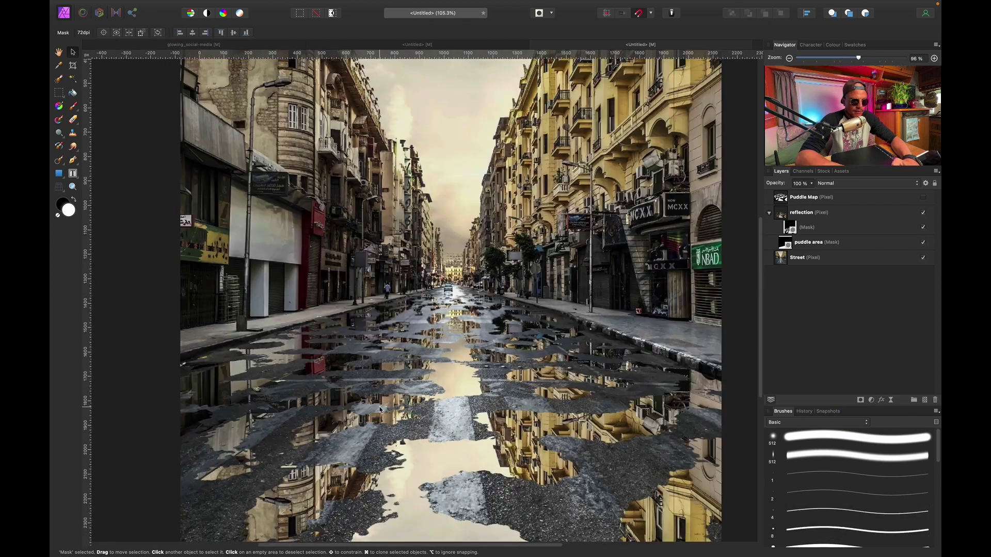
scroll(546, 353, "down", 2)
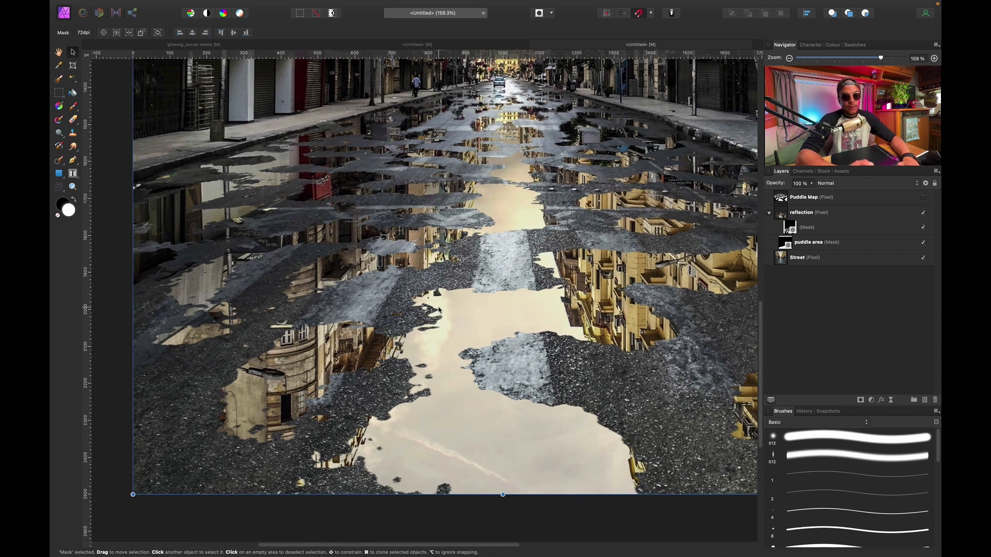
key("super+0")
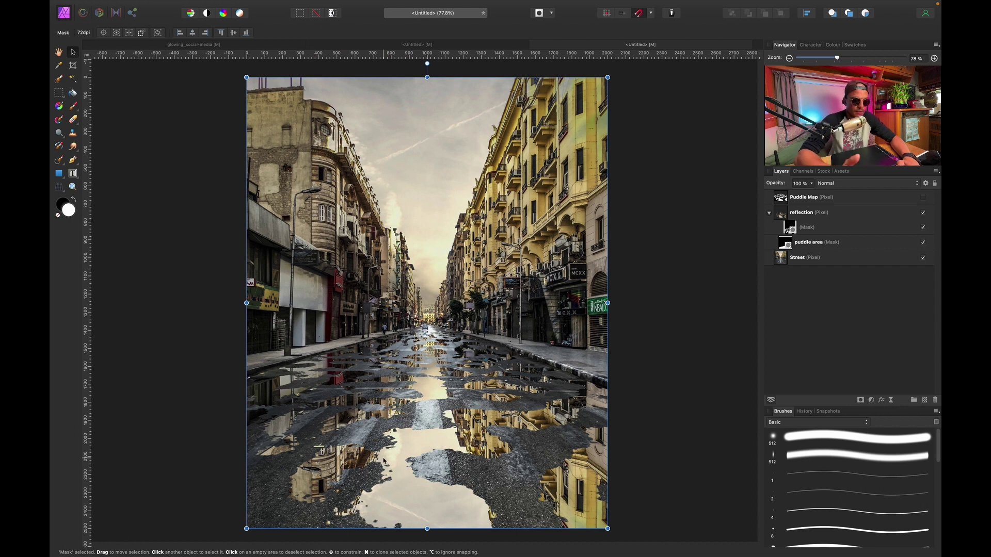
Hide the reflection layer and add a Gradient Map adjustment directly above the Street layer
left_click(821, 213)
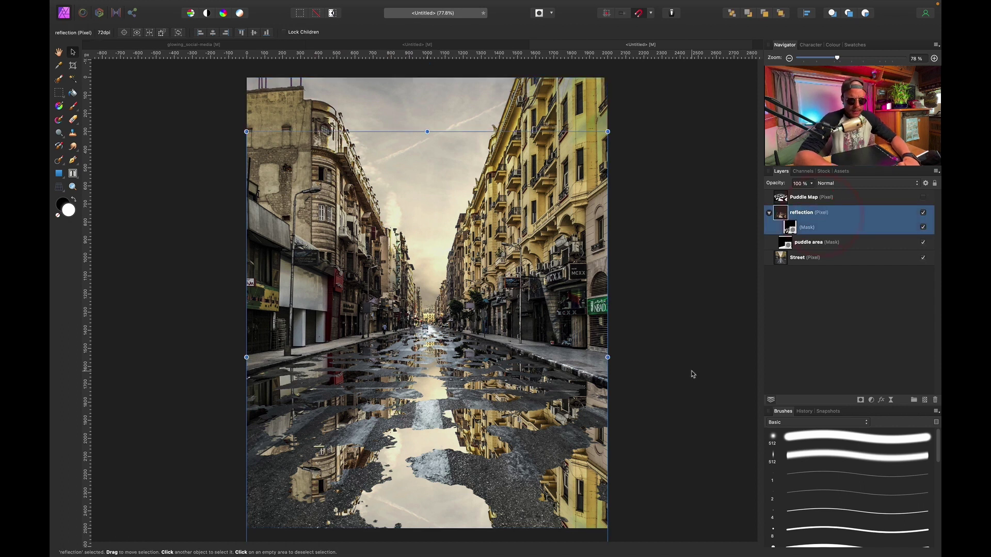
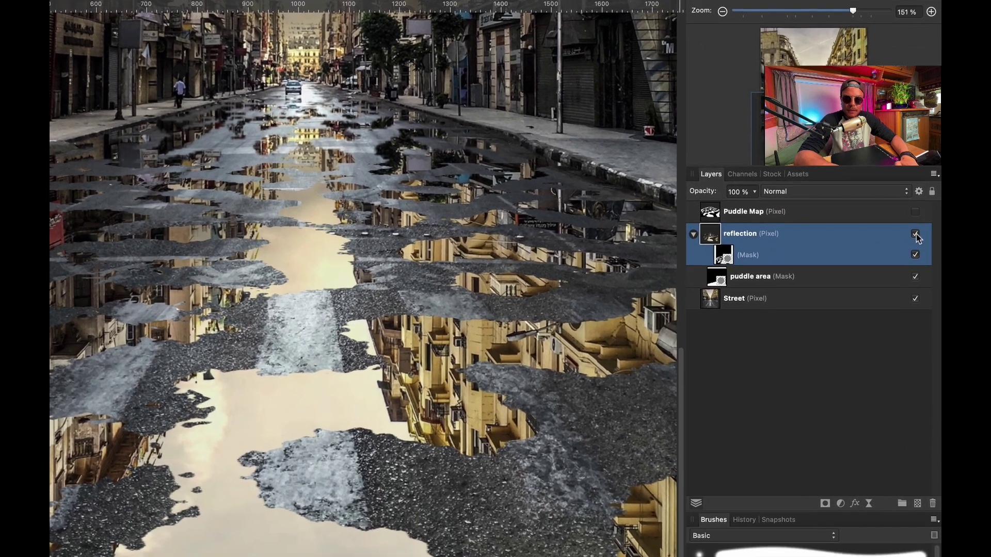
left_click(916, 235)
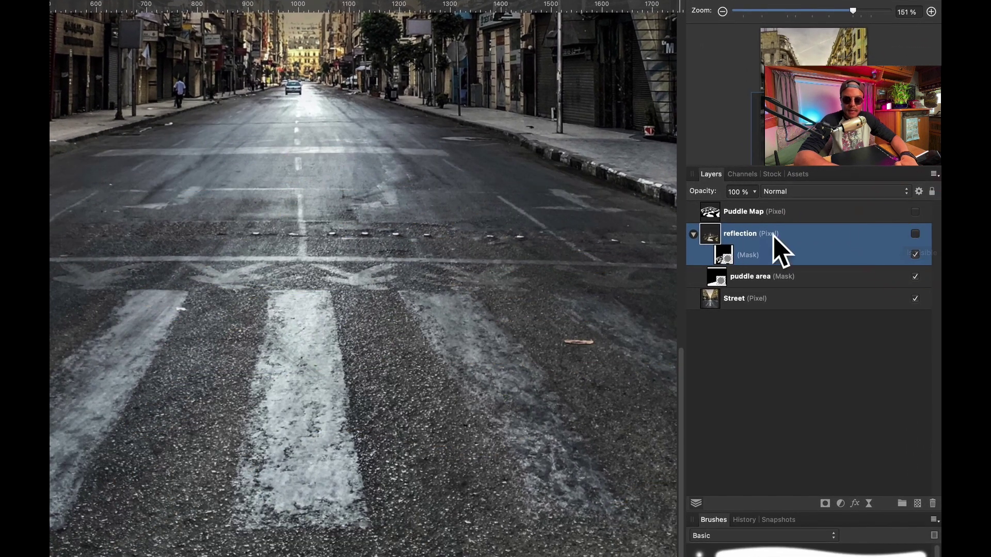
left_click(814, 301)
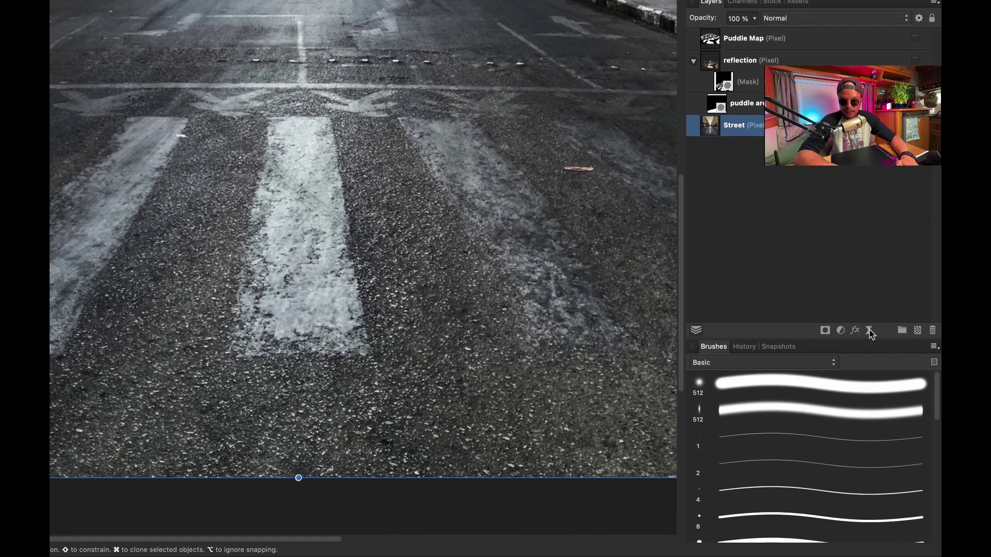
left_click(841, 330)
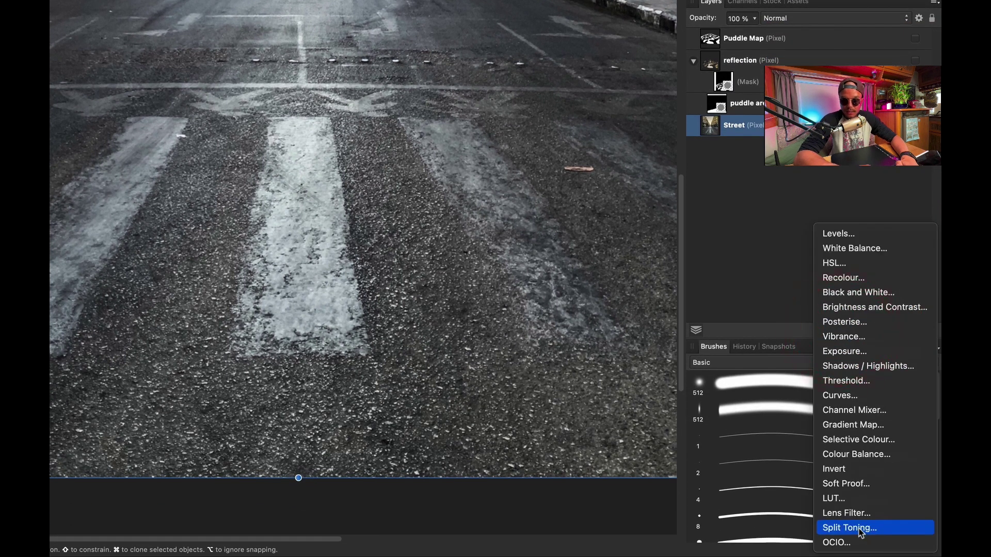
left_click(855, 426)
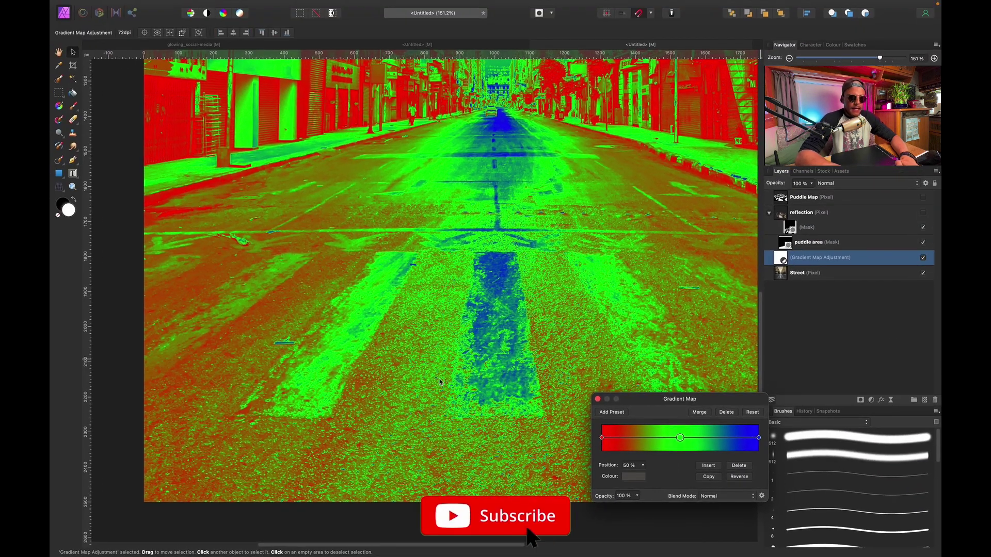
Examine which street tones the Gradient Map's red, blue and green stops affect, comparing with the adjustment hidden and shown
scroll(532, 251, "up", 3)
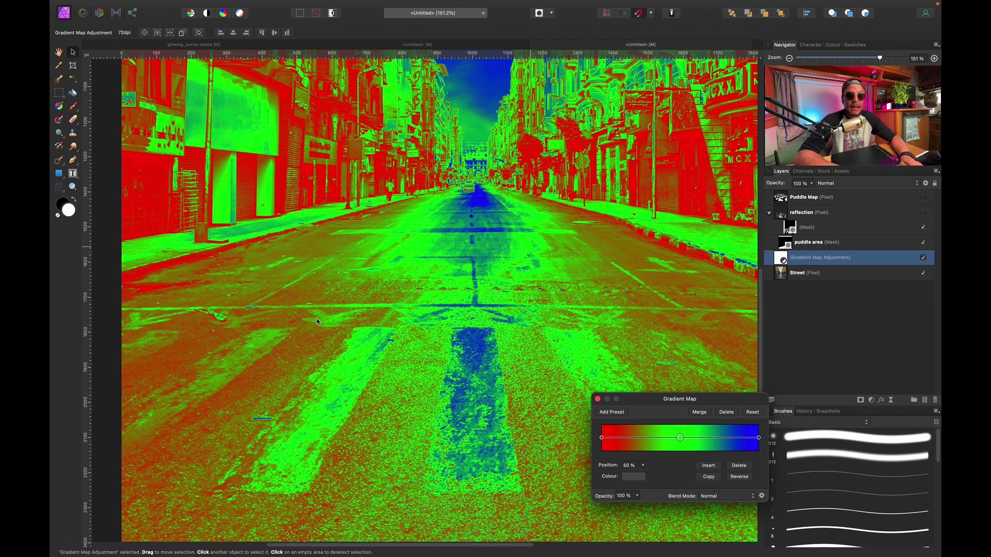
left_click(602, 439)
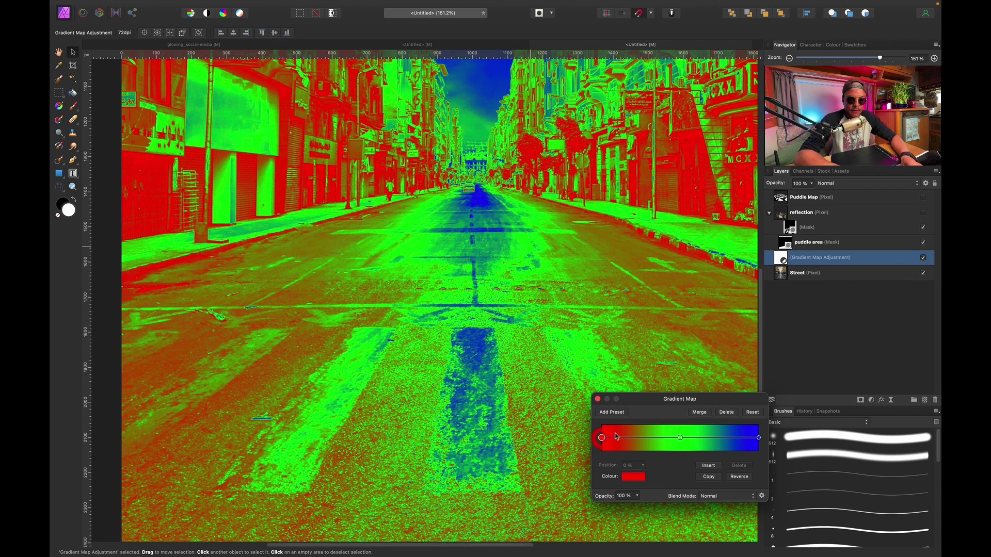
left_click(923, 258)
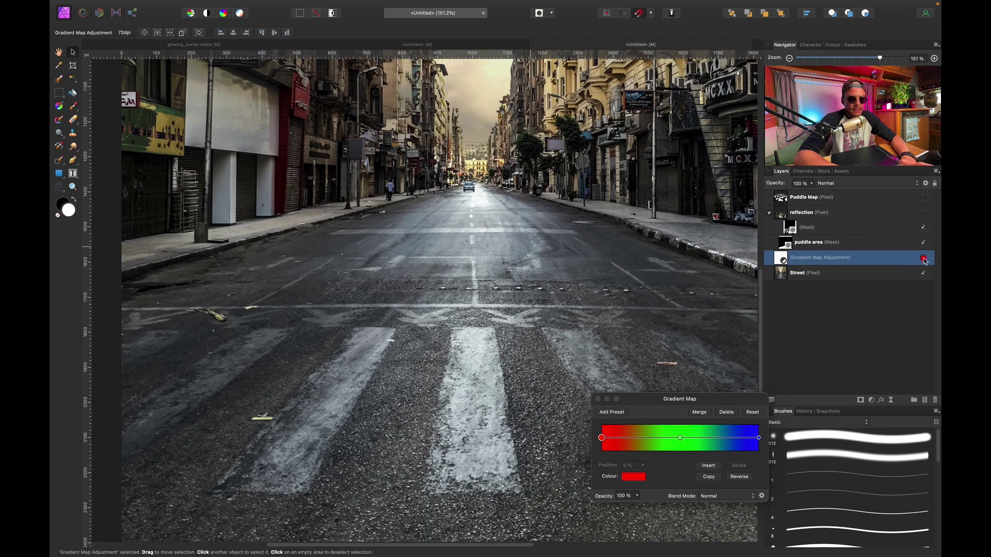
left_click(924, 258)
left_click(759, 438)
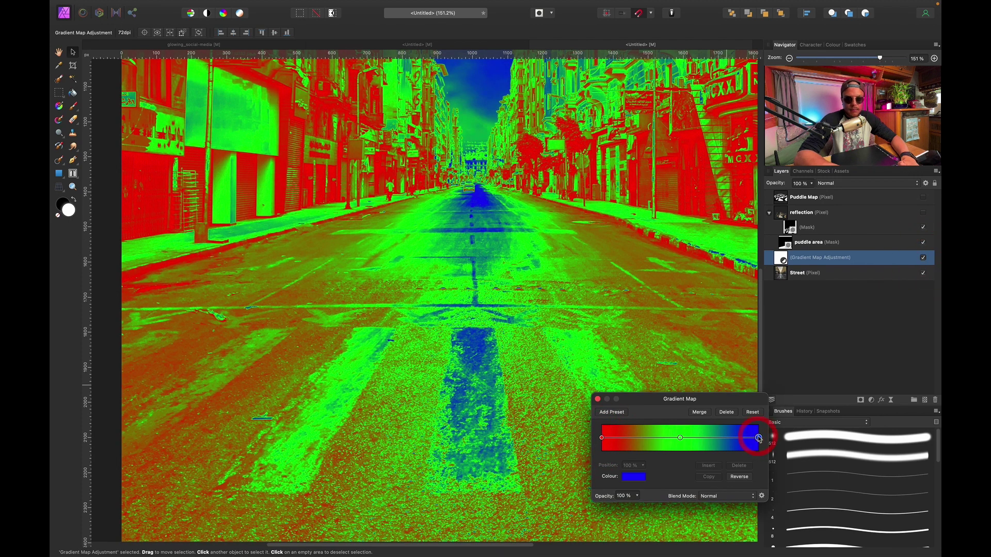
left_click(681, 438)
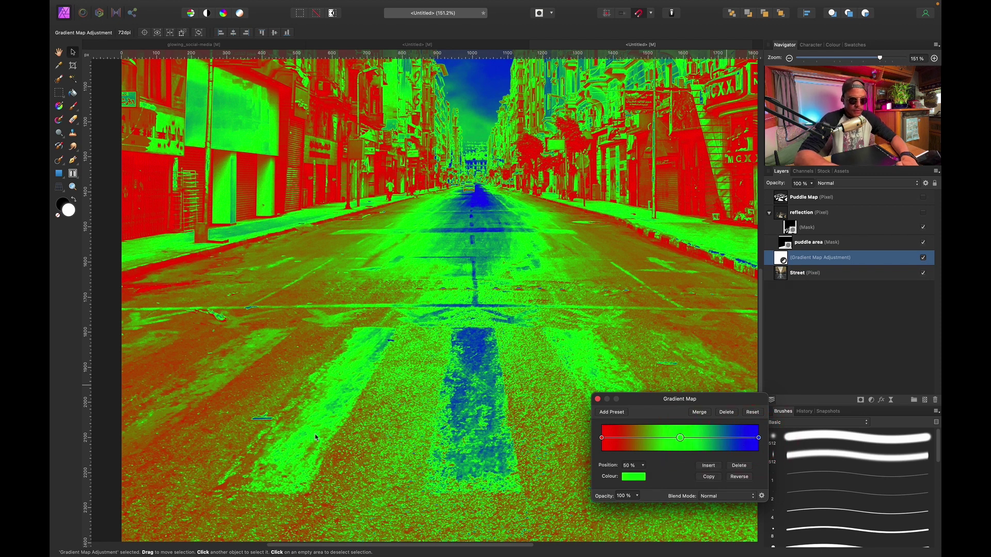
Hide the Gradient Map adjustment and recolour its red 0% stop with a dark grey sampled from the asphalt (H 206, S 8, L 16)
left_click(602, 438)
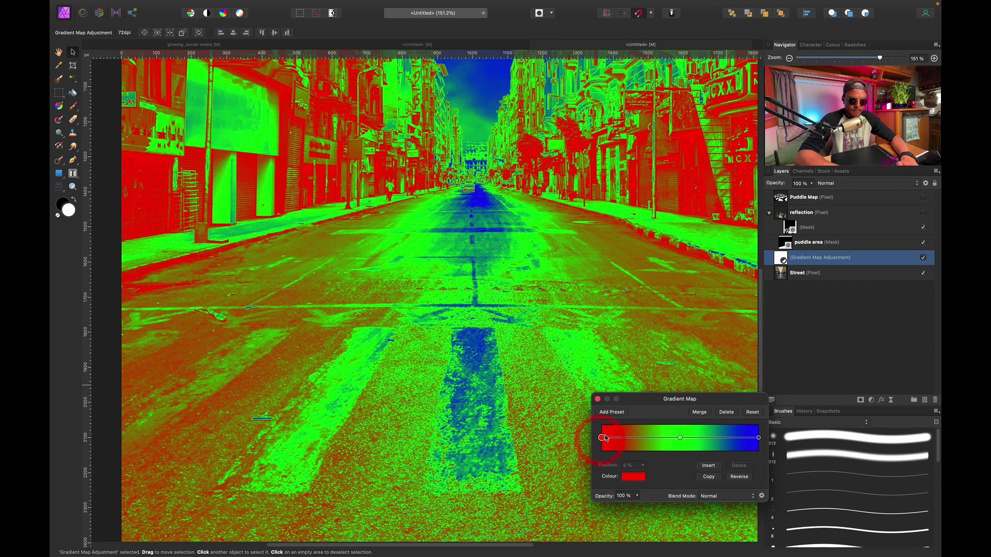
scroll(275, 417, "left", 5)
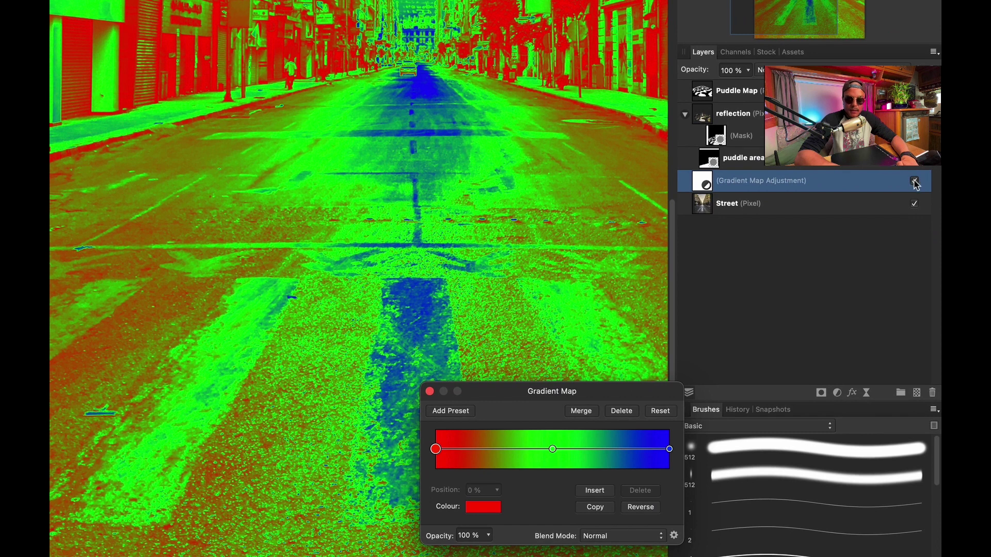
left_click(914, 180)
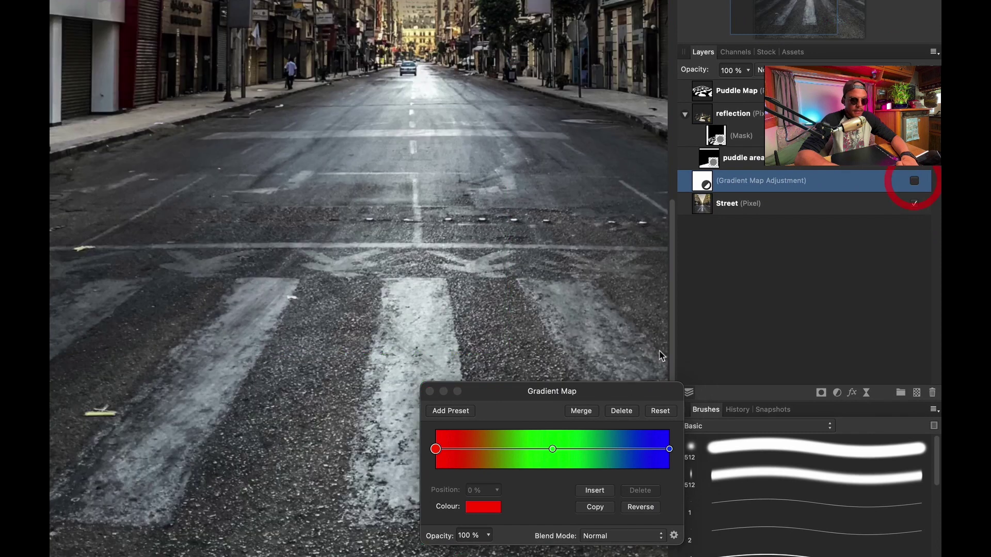
left_click(483, 507)
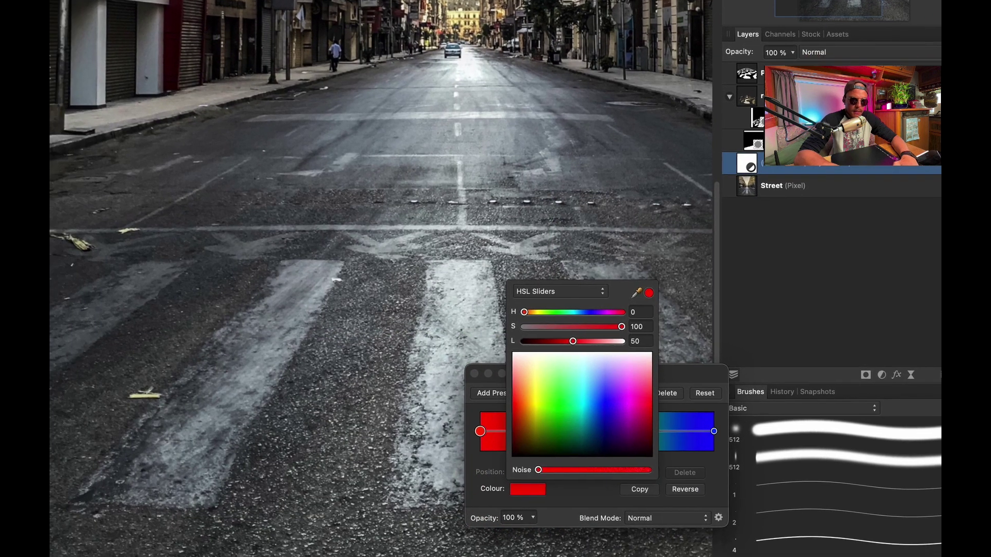
left_click_drag(605, 311, 0, 316)
left_click_drag(127, 246, 122, 248)
left_click(780, 243)
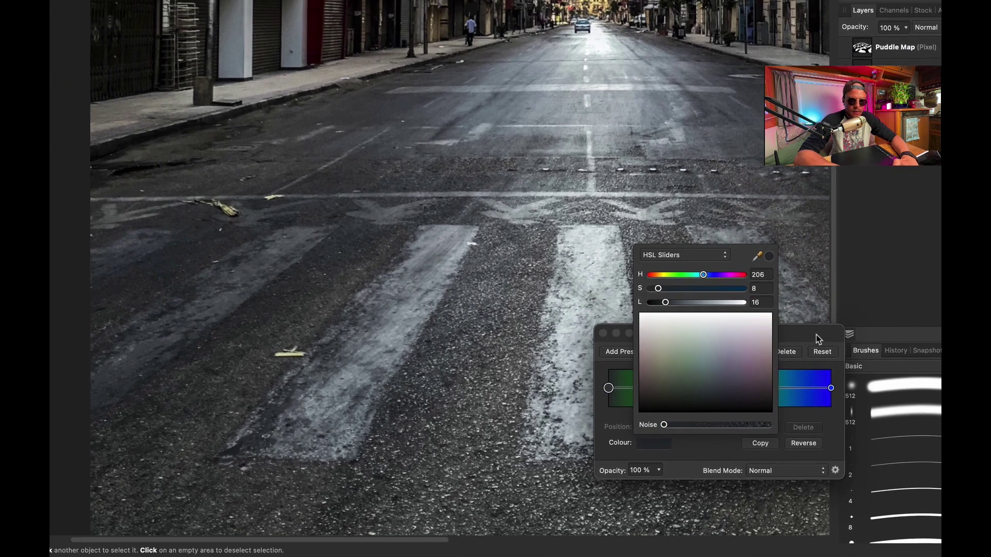
left_click(827, 324)
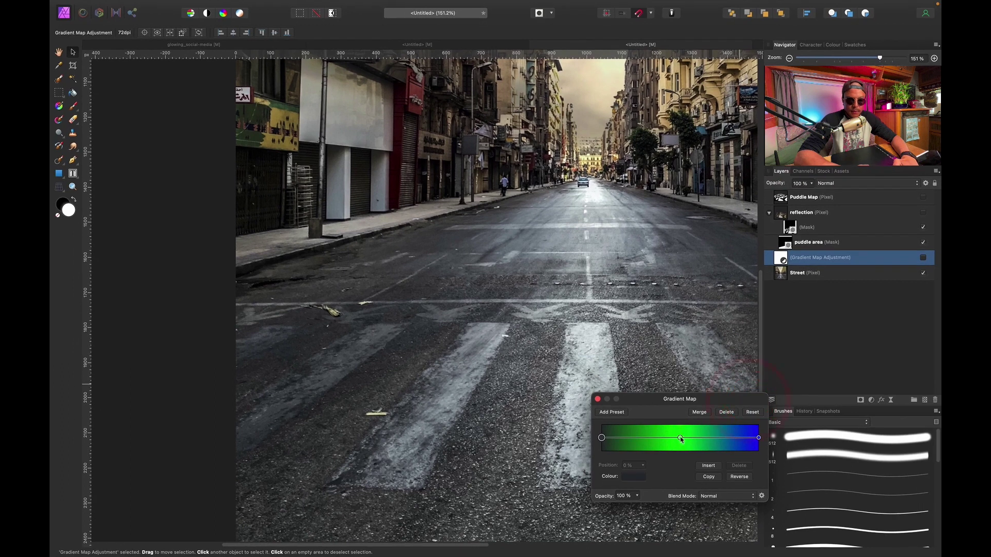
Check the gradient on the street, hide it again and recolour its green 50% stop with mid grey from a crosswalk stripe (H 208, S 6, L 41)
left_click(924, 259)
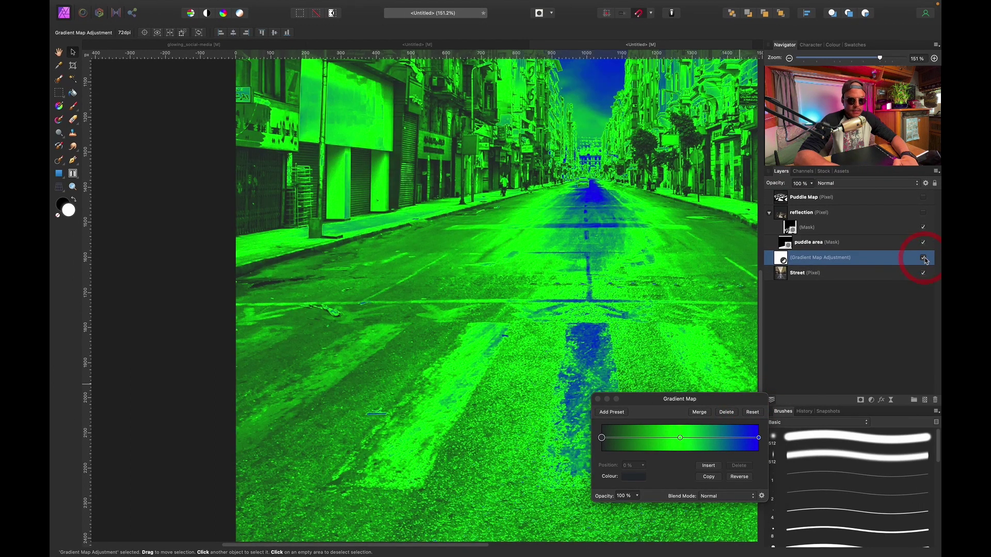
scroll(611, 383, "down", 3)
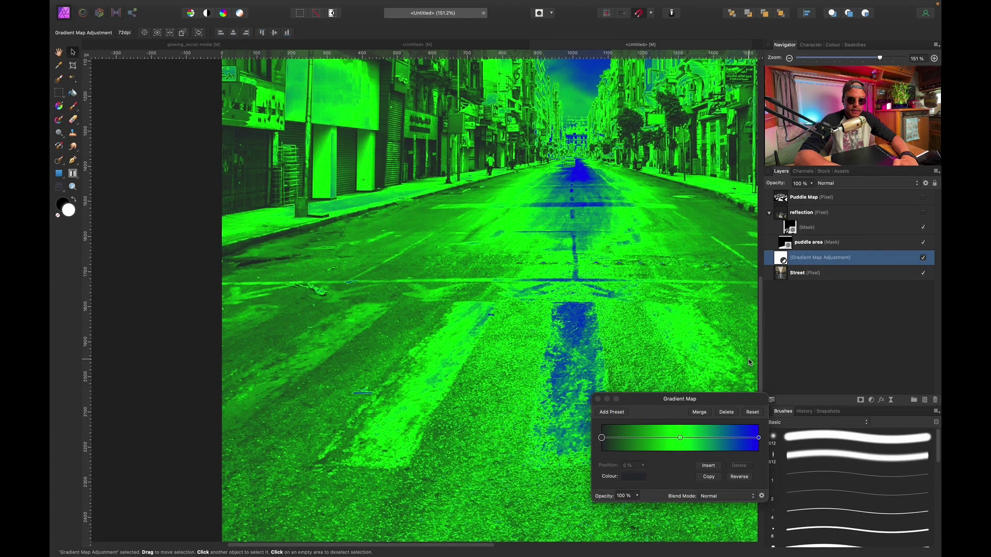
left_click(924, 257)
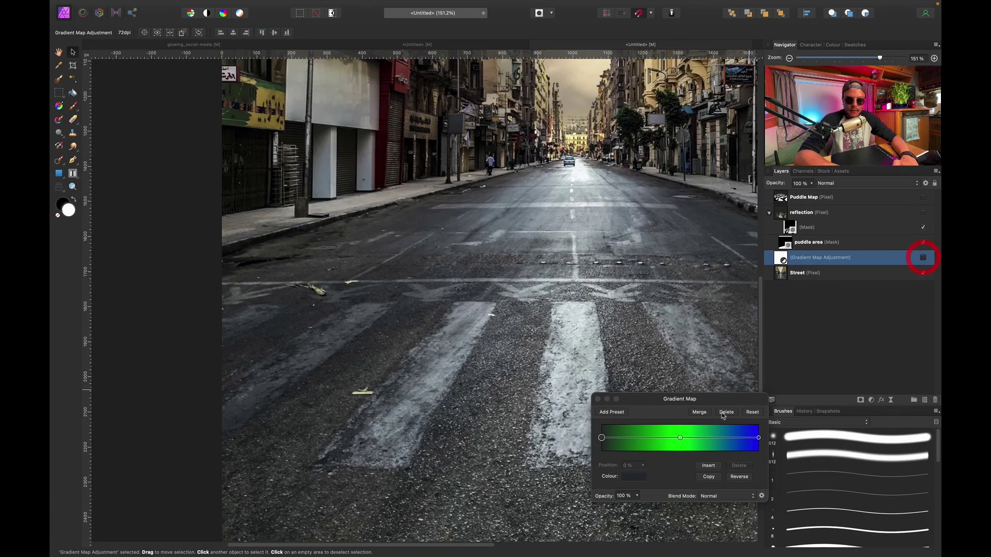
left_click(681, 438)
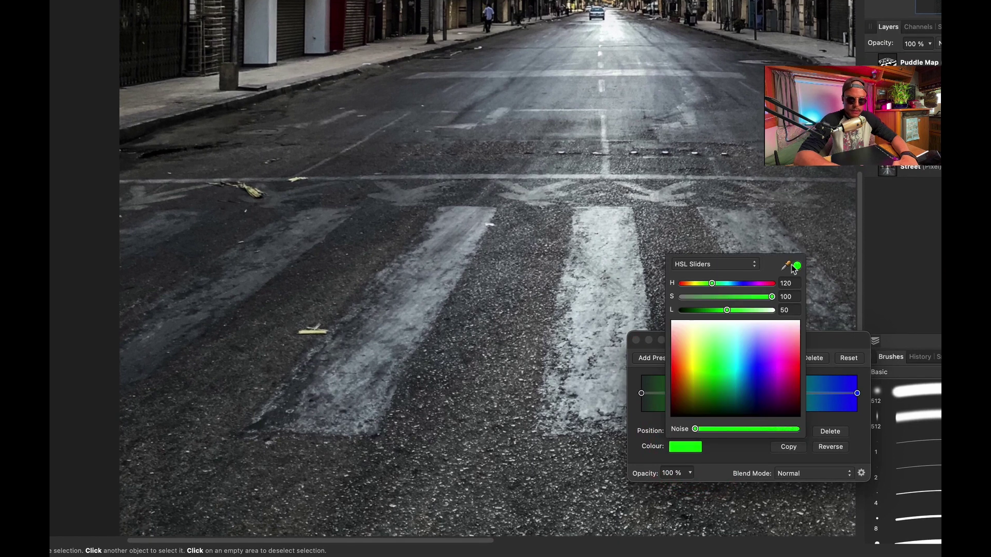
left_click_drag(792, 265, 388, 290)
left_click(798, 267)
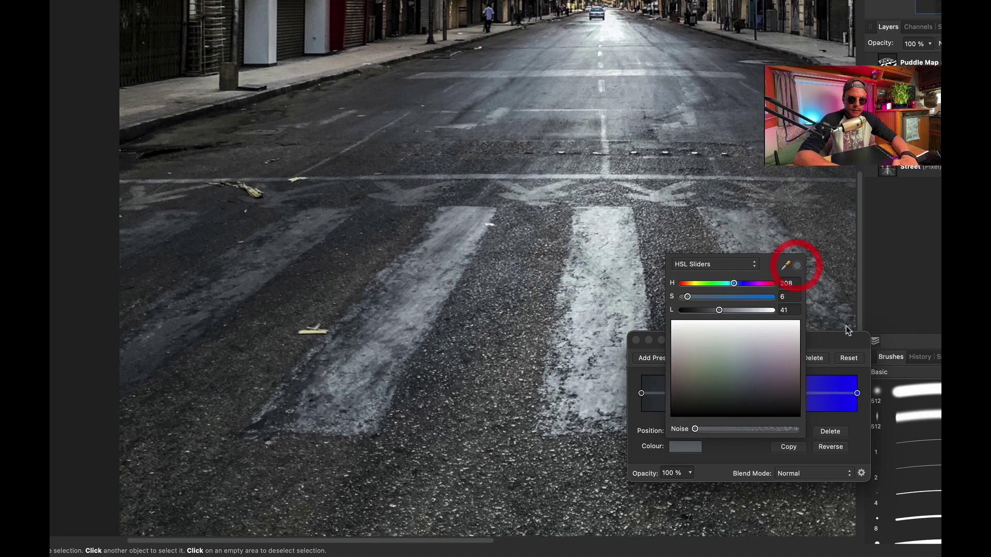
left_click(844, 338)
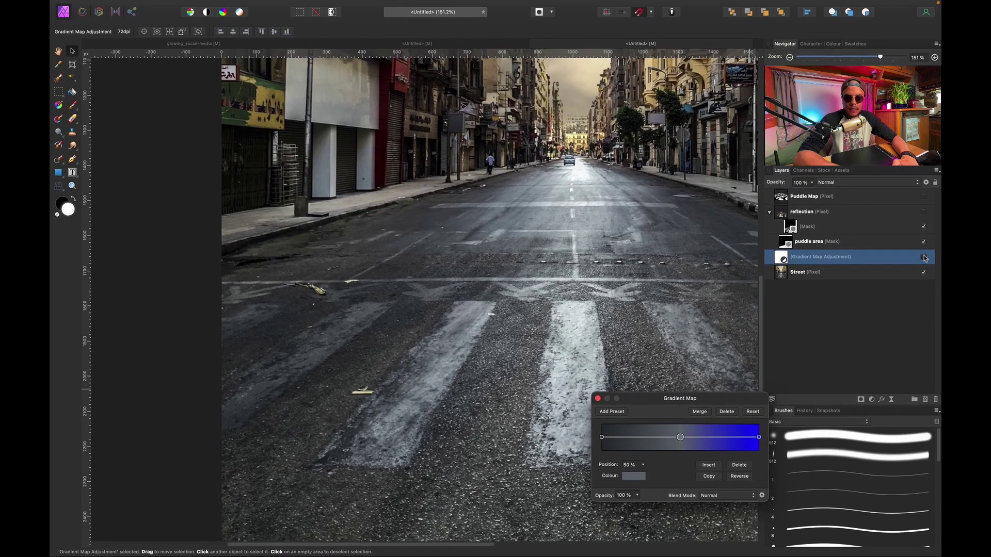
Preview the gradient, hide it again and recolour its blue 100% stop with light grey from the bright central stripe (H 192, S 13, L 85)
left_click(923, 257)
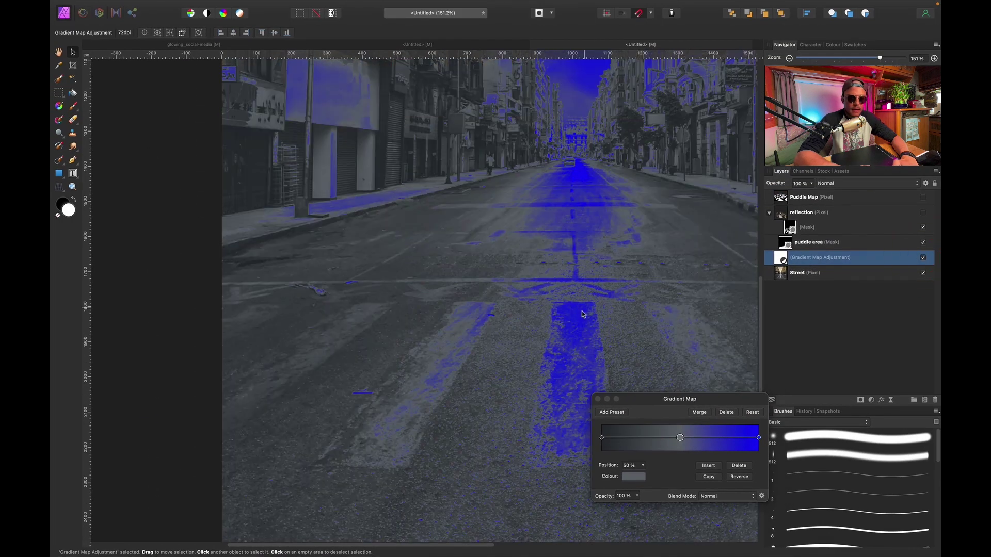
left_click(924, 258)
left_click(759, 438)
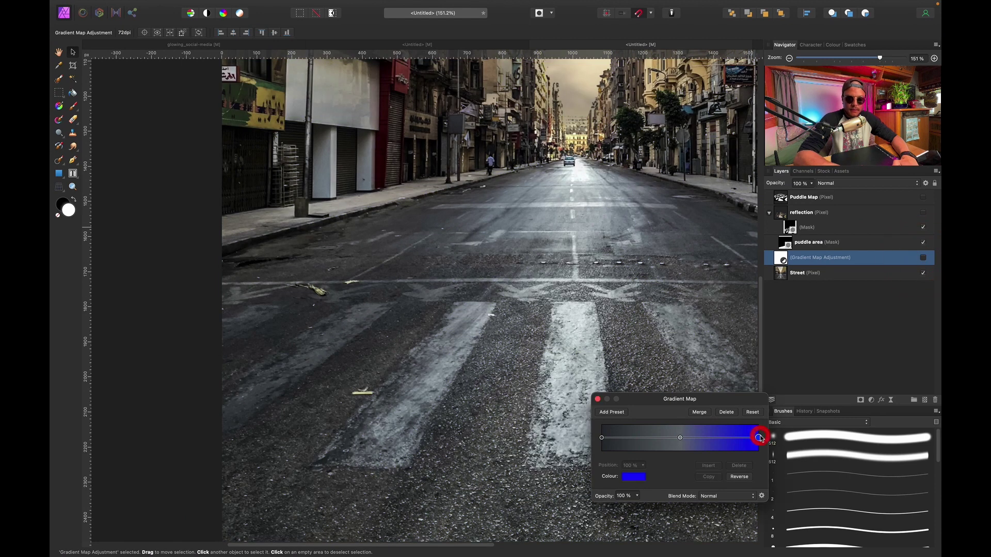
left_click(634, 477)
left_click_drag(707, 345, 577, 310)
left_click(716, 345)
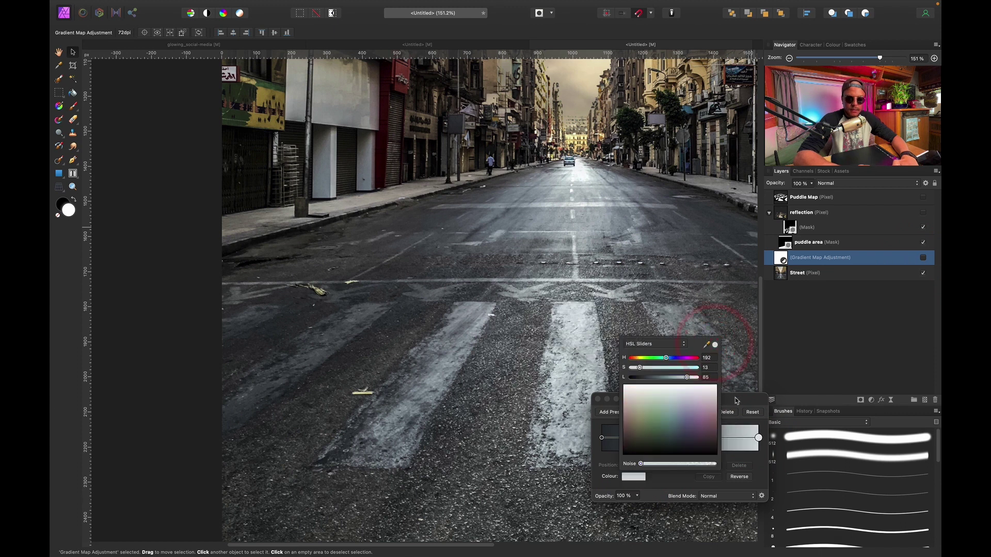
left_click(734, 397)
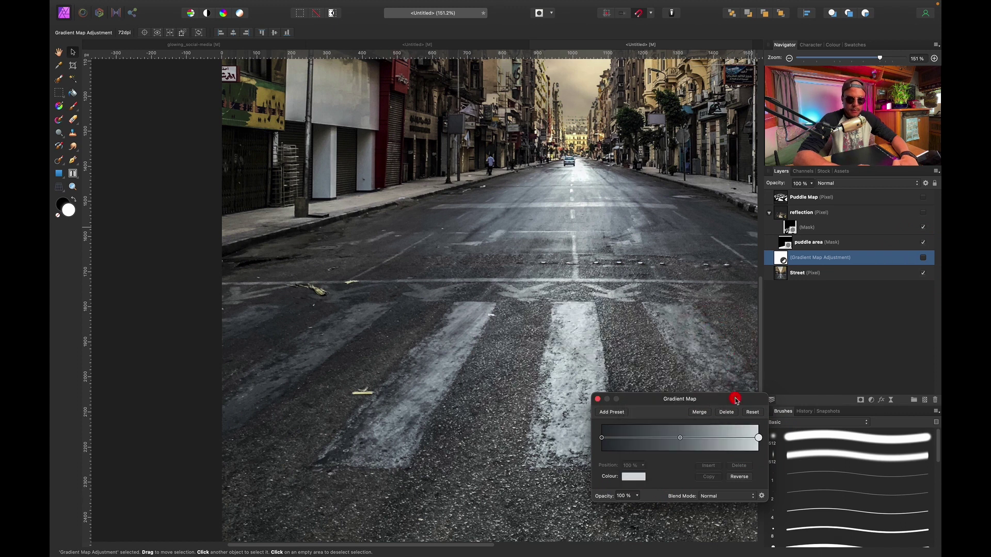
left_click(599, 400)
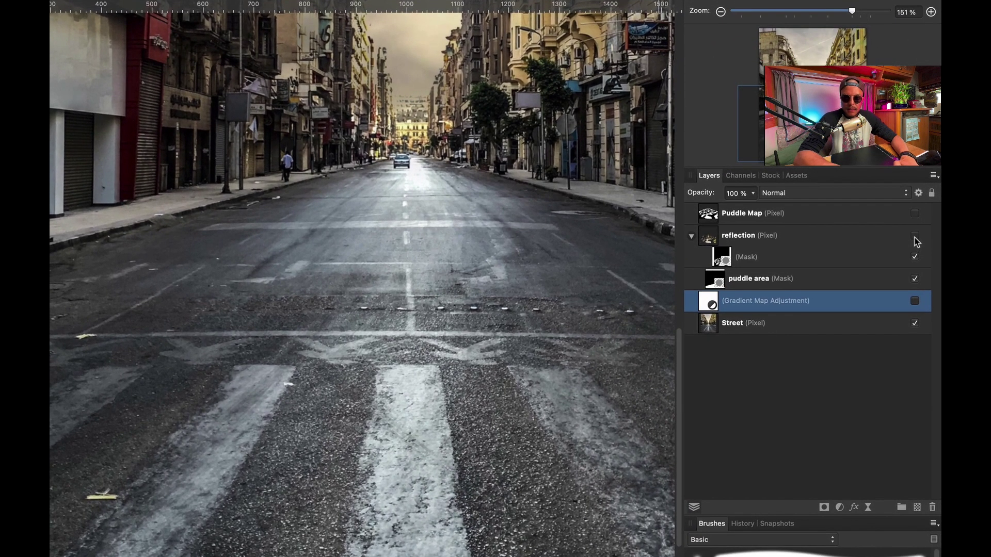
Show the reflection layer and the Gradient Map adjustment, and nest the adjustment inside the reflection layer below the puddle area mask
left_click(915, 236)
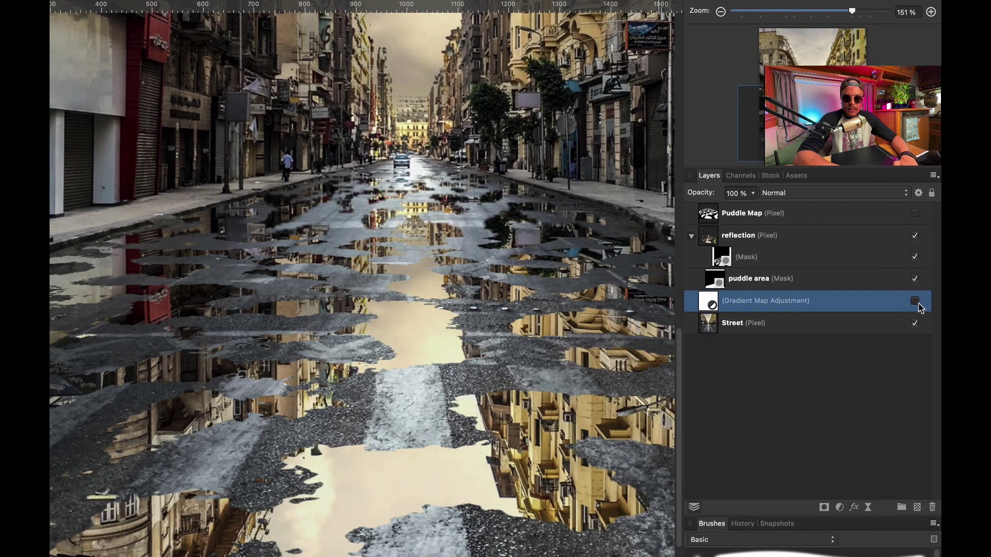
left_click(914, 301)
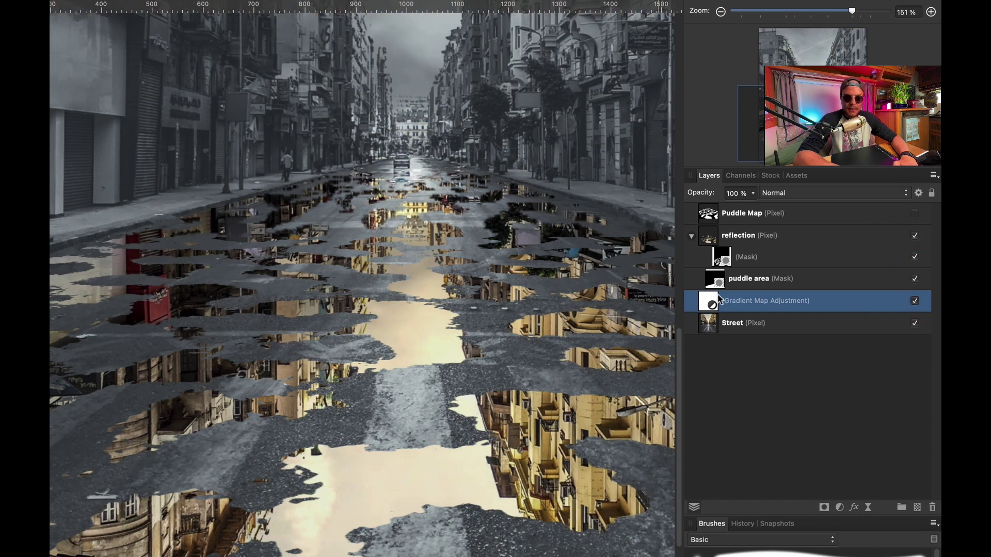
left_click_drag(716, 304, 742, 281)
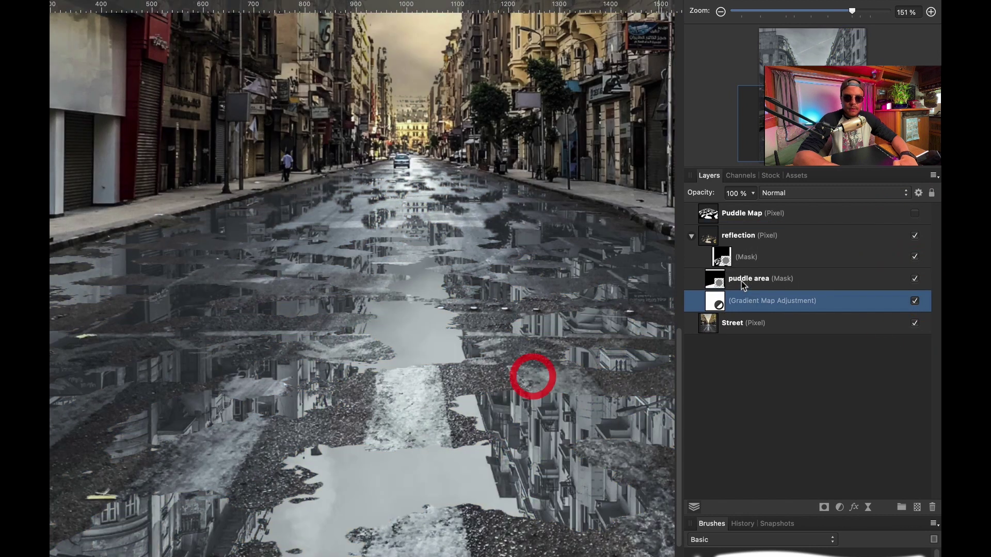
Lower the nested Gradient Map adjustment's opacity to 55%
key("super+0")
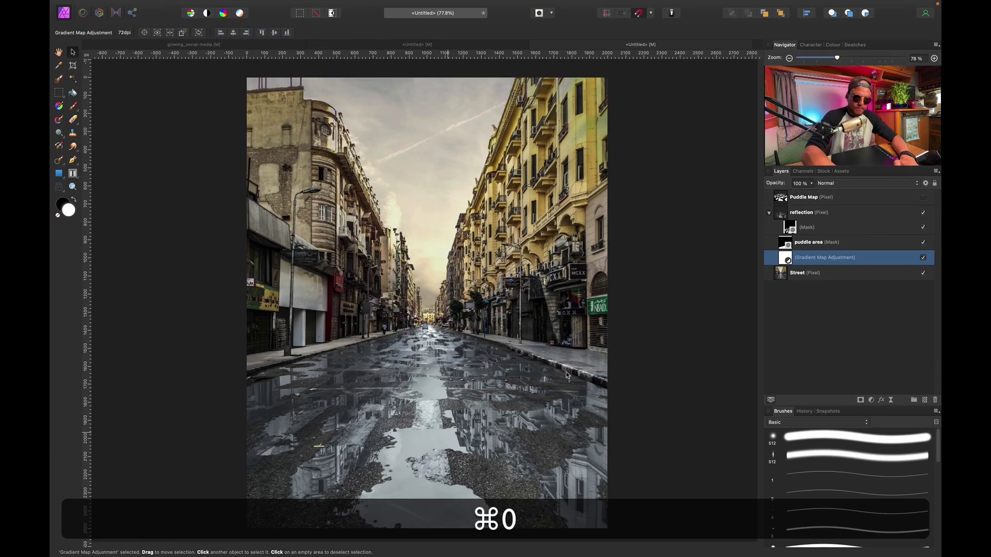
scroll(407, 401, "up", 5)
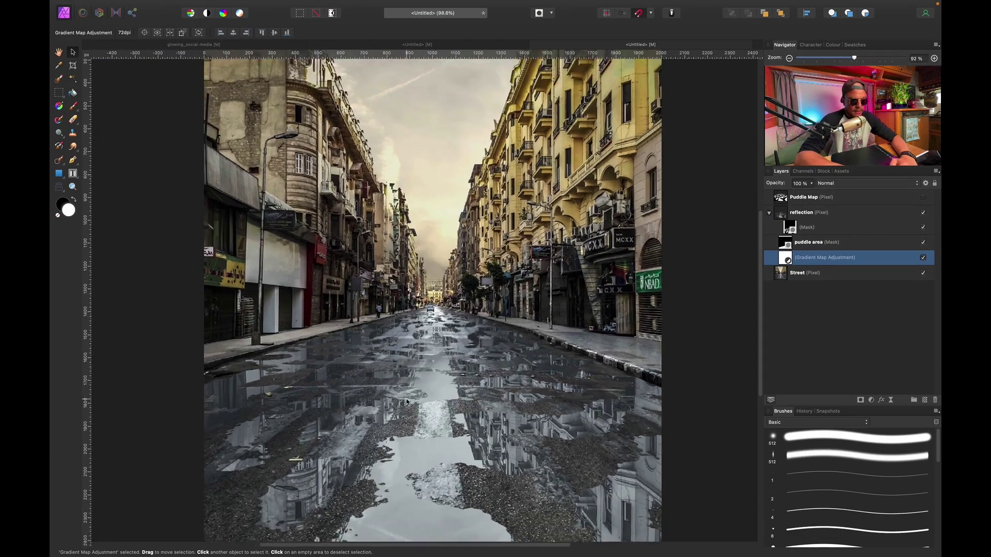
scroll(406, 401, "down", 2)
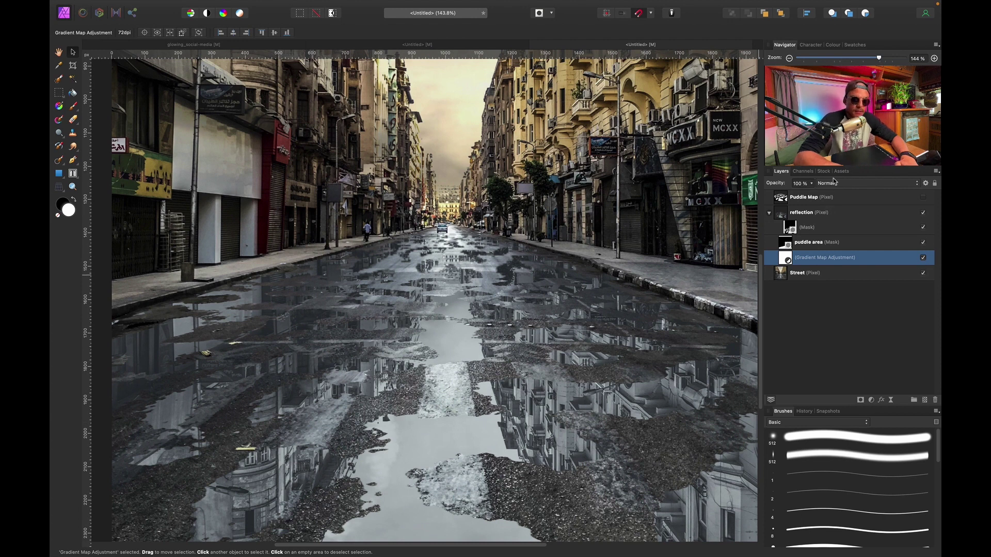
left_click_drag(774, 186, 747, 188)
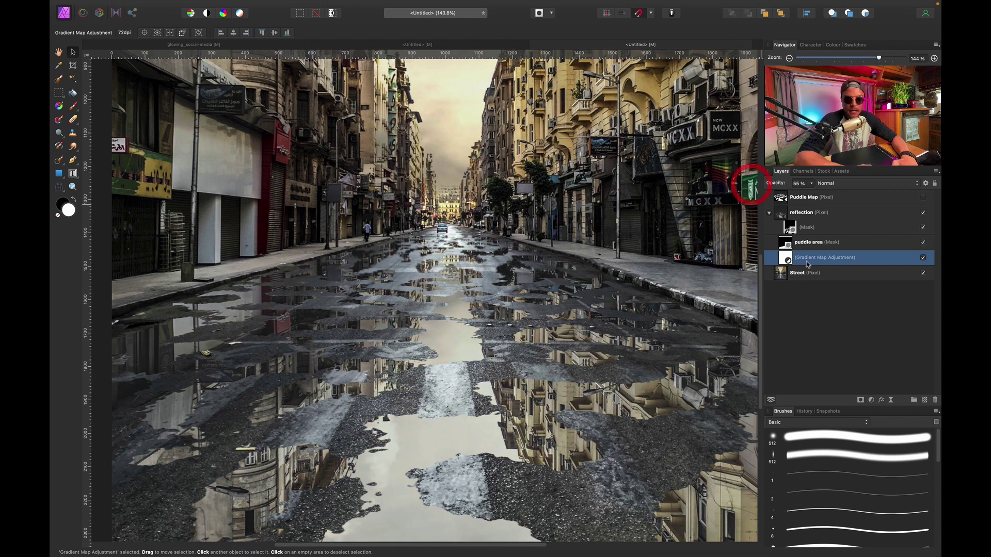
Return the Gradient Map adjustment's blend mode from Soft Light to Normal, set its opacity to 45% and deselect the layer
left_click(863, 185)
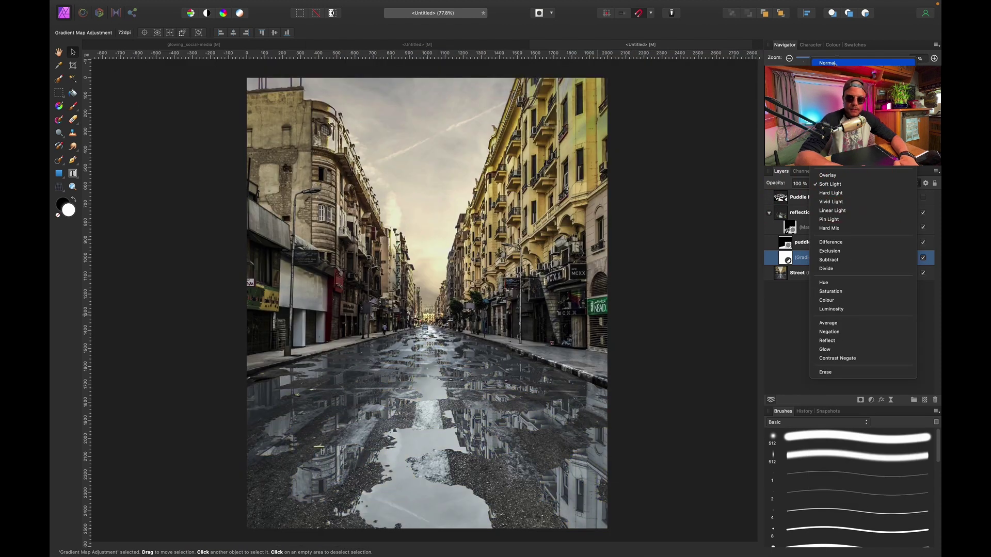
left_click(835, 62)
mouse_move(775, 183)
left_mouse_down()
mouse_move(742, 191)
mouse_move(760, 191)
left_mouse_up()
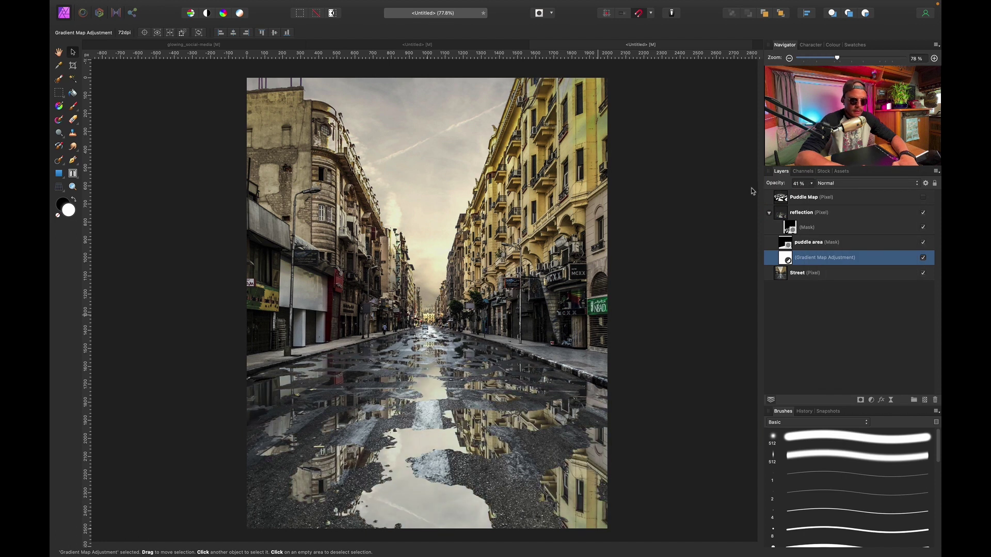
left_click(751, 191)
left_click(835, 338)
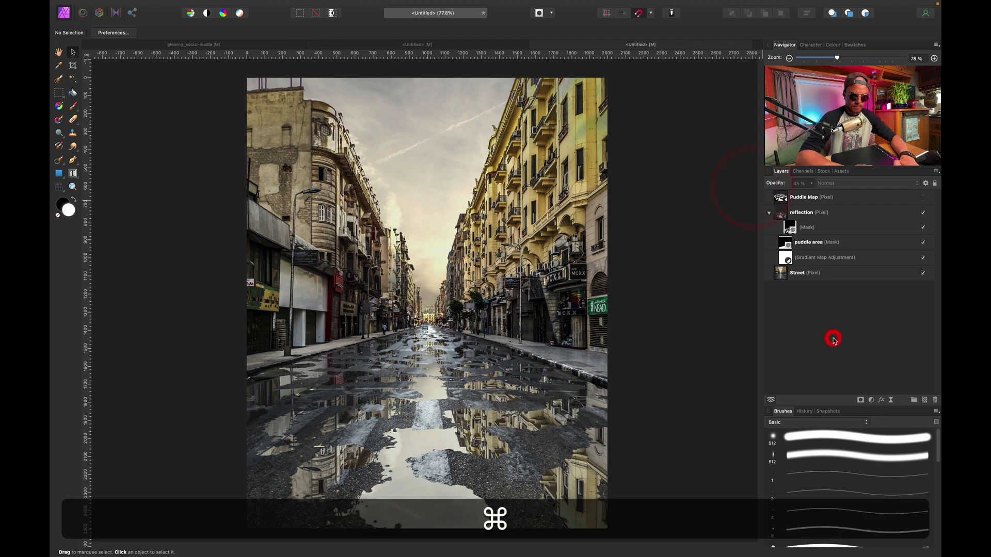
key("super+0")
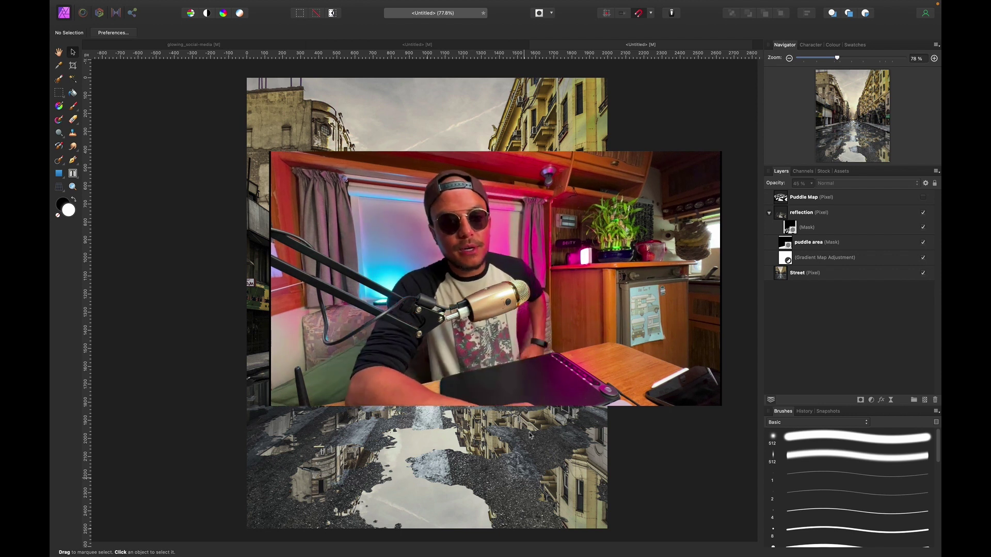
Add a live Motion Blur filter to the reflection layer
left_click(825, 258)
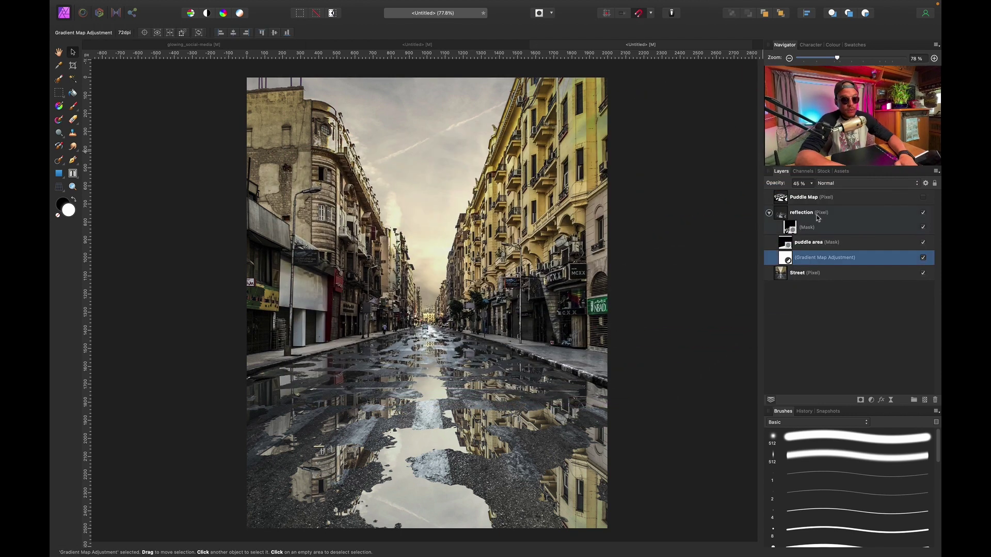
left_click(822, 216)
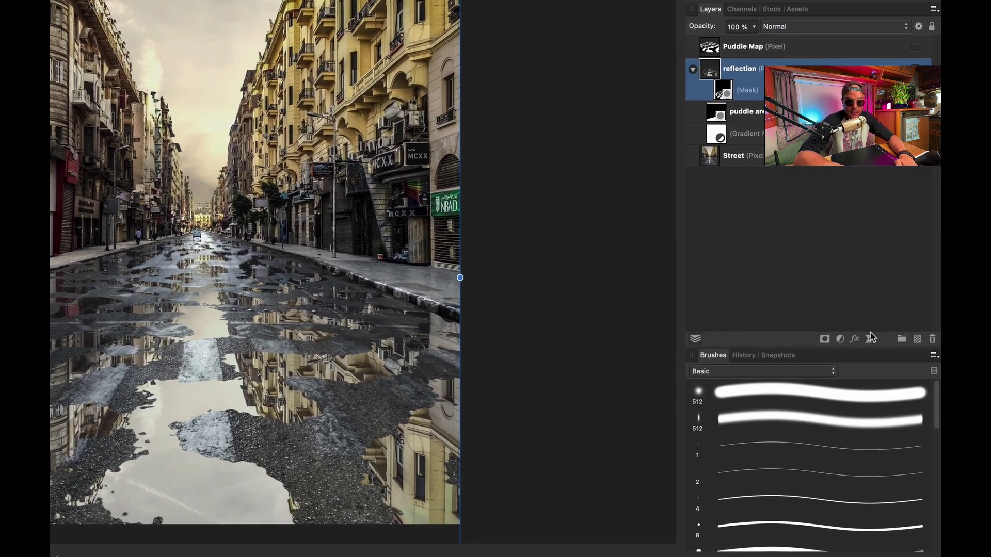
left_click(891, 400)
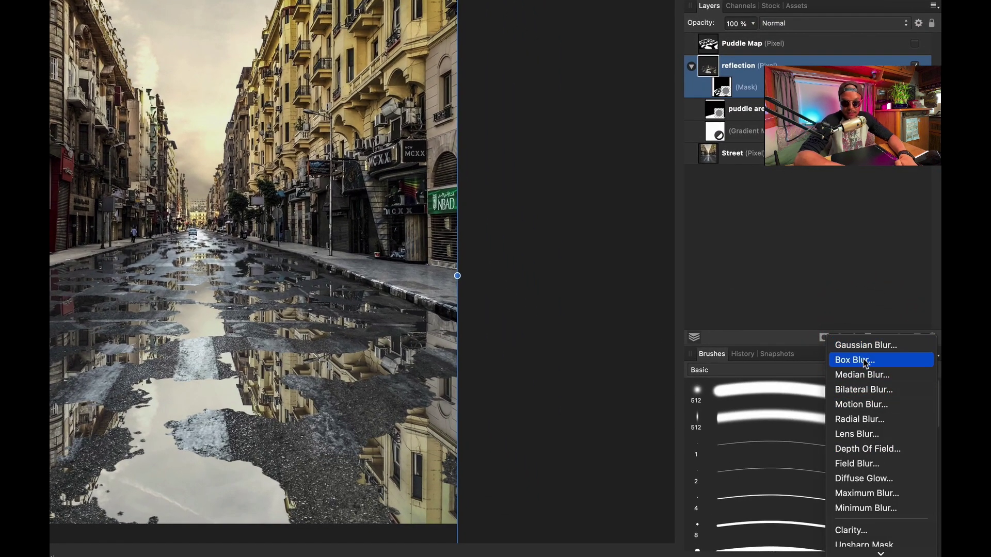
left_click(866, 410)
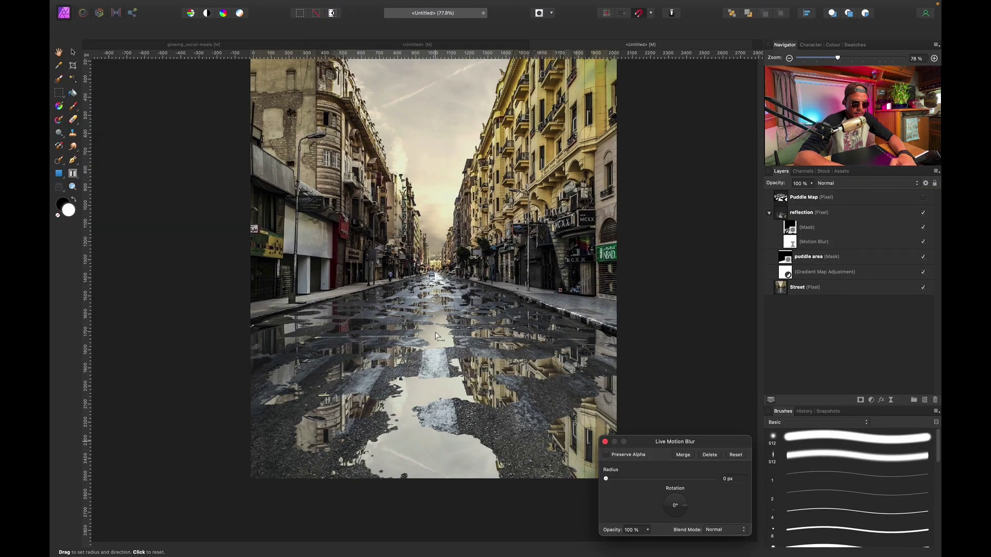
Set the Motion Blur's radius to 5.4 px and its rotation to 270°
scroll(439, 336, "up", 3)
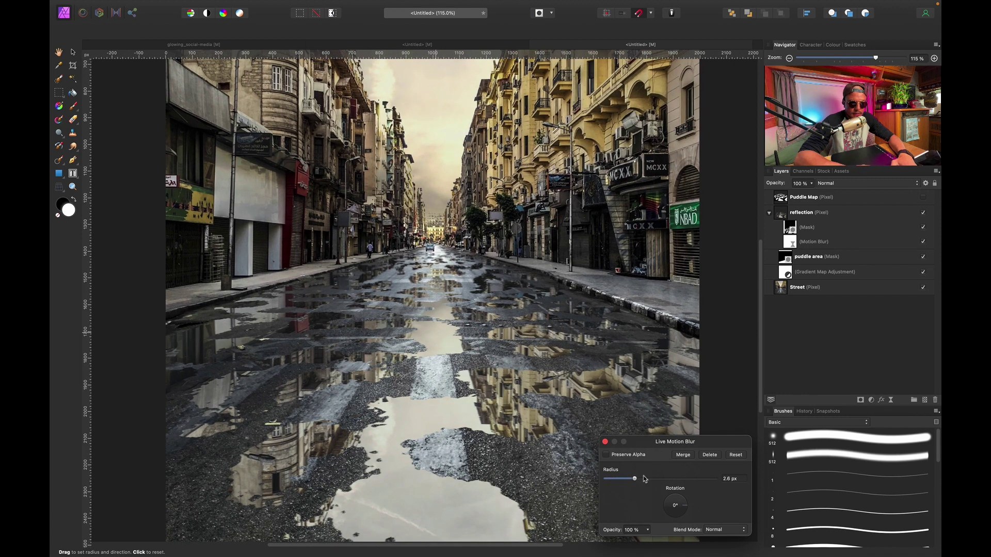
left_click_drag(644, 479, 646, 479)
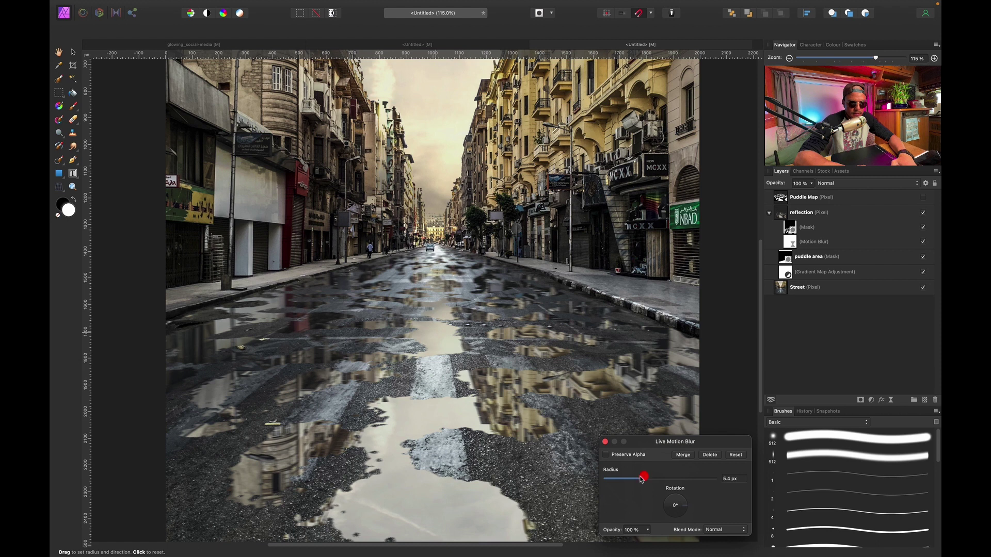
left_click_drag(675, 514, 678, 517)
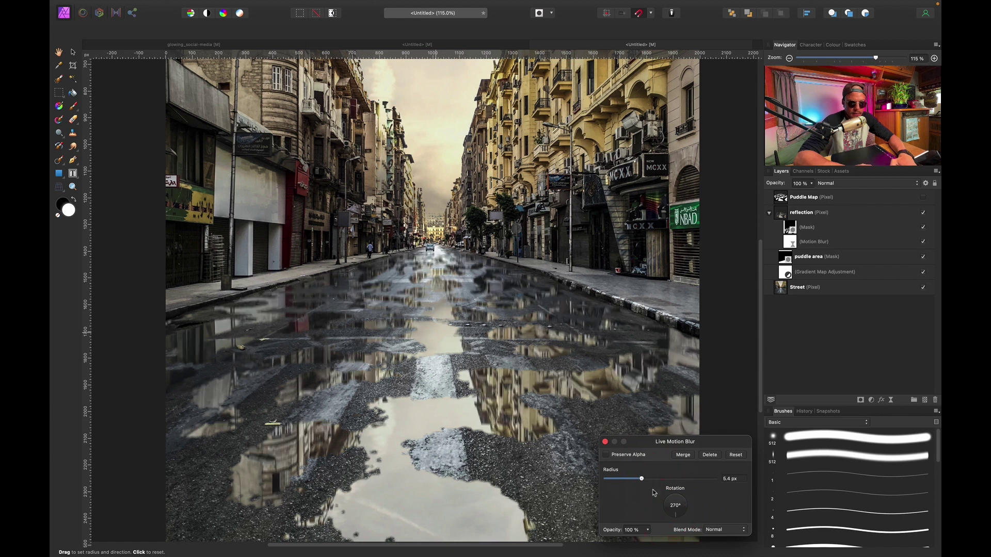
Compare the distant puddle reflections with the Motion Blur filter switched off and on
left_click_drag(644, 482, 644, 482)
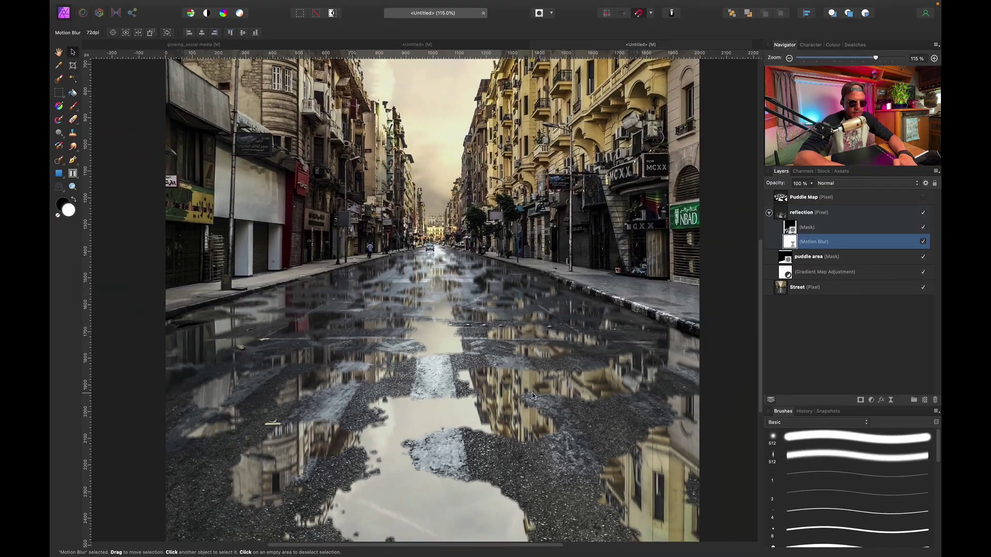
scroll(516, 300, "up", 5)
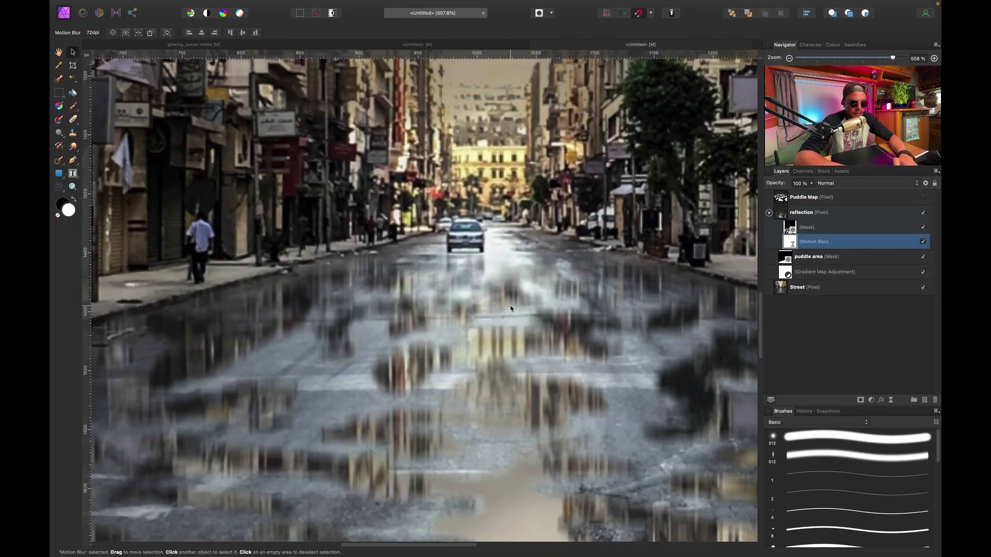
left_click(923, 242)
left_click(923, 242)
left_click(924, 241)
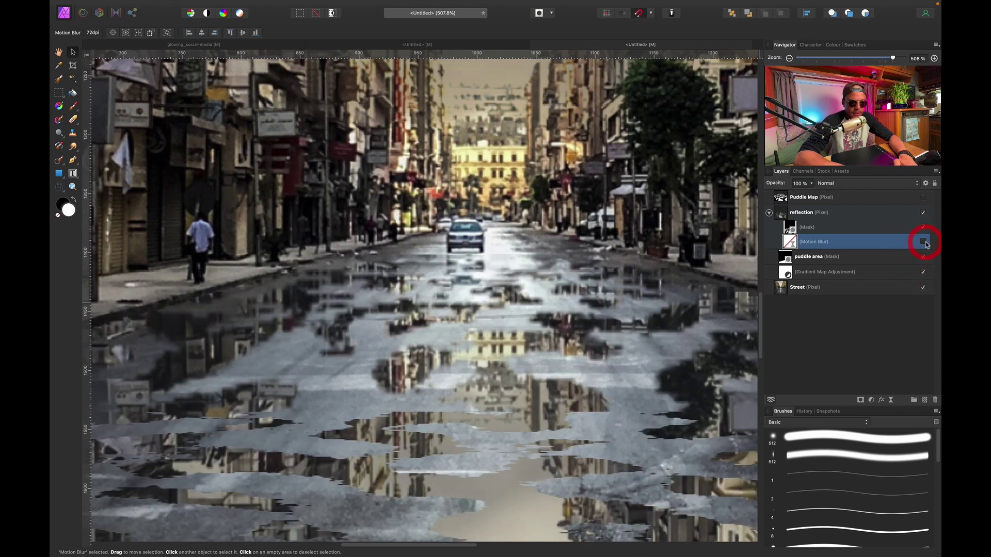
left_click(792, 255)
left_click(923, 241)
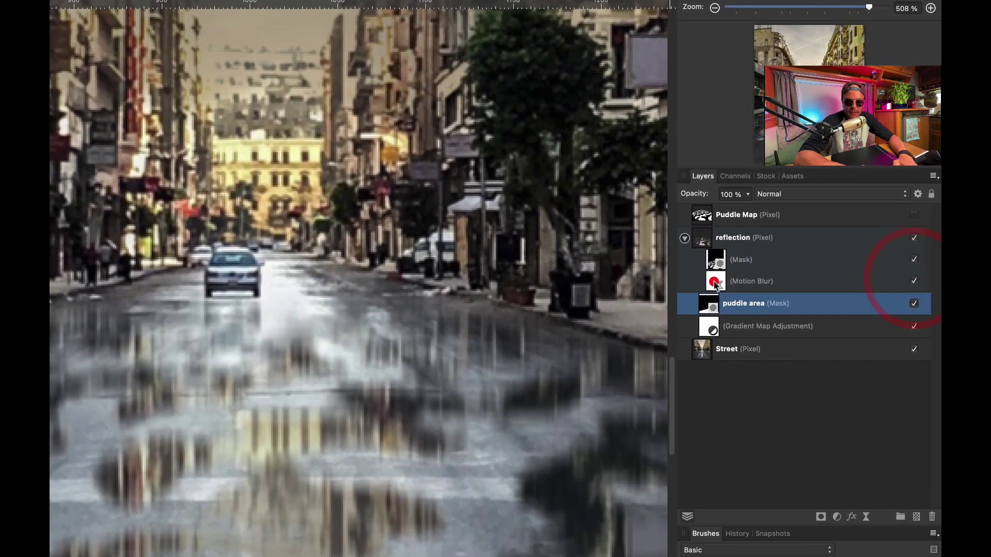
Move the Motion Blur filter above the puddle mask inside the reflection layer and inspect the puddle edges
left_click(793, 244)
left_click_drag(723, 286, 711, 240)
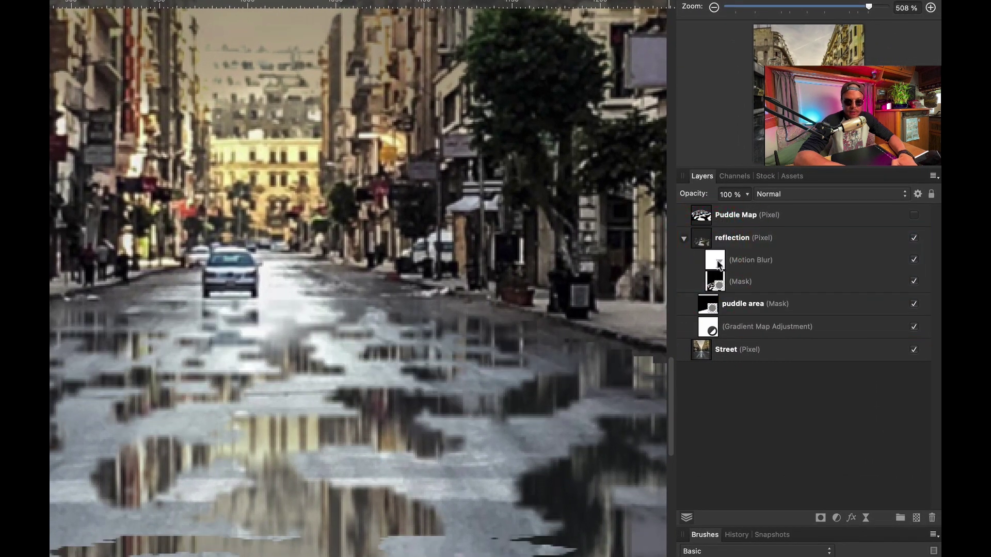
key("super+0")
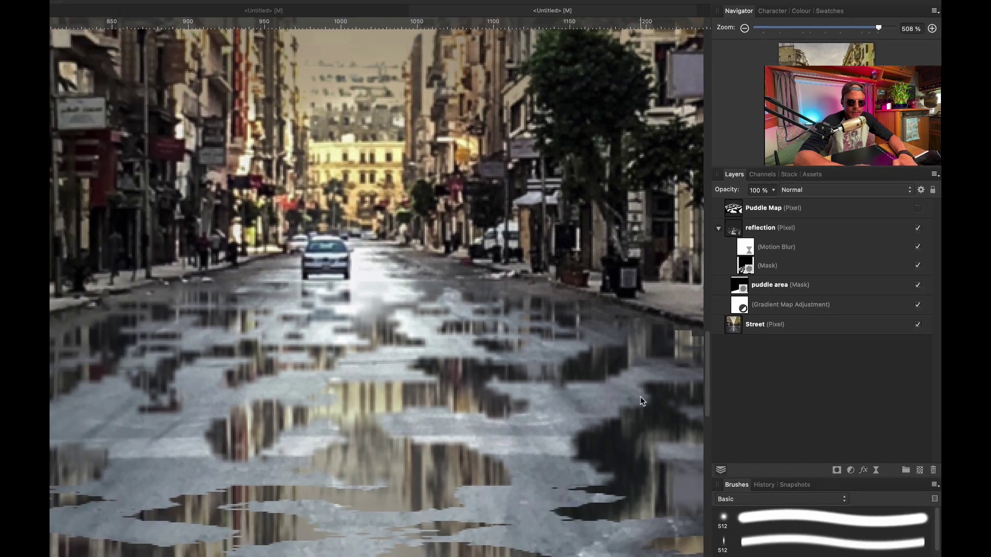
scroll(420, 454, "up", 5)
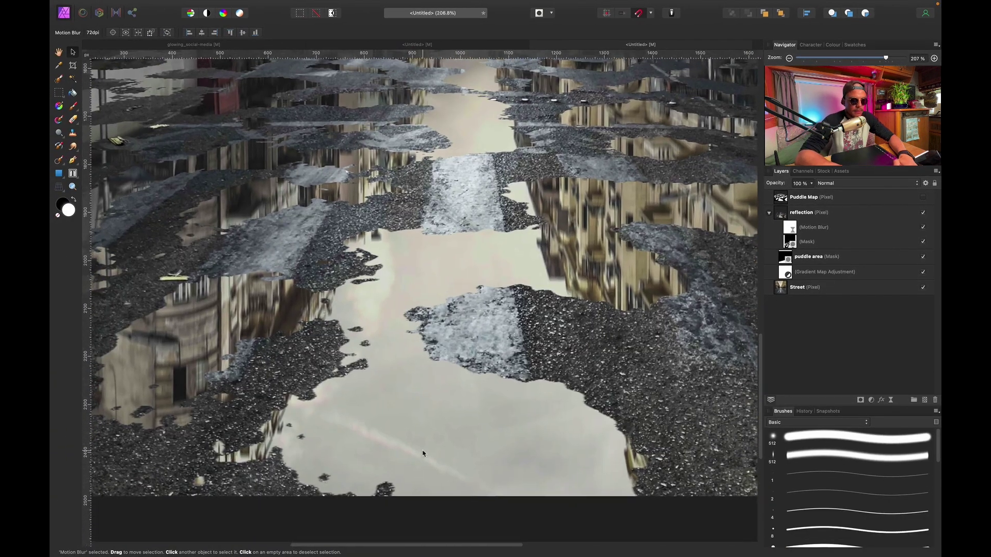
scroll(273, 345, "down", 1)
scroll(383, 174, "up", 8)
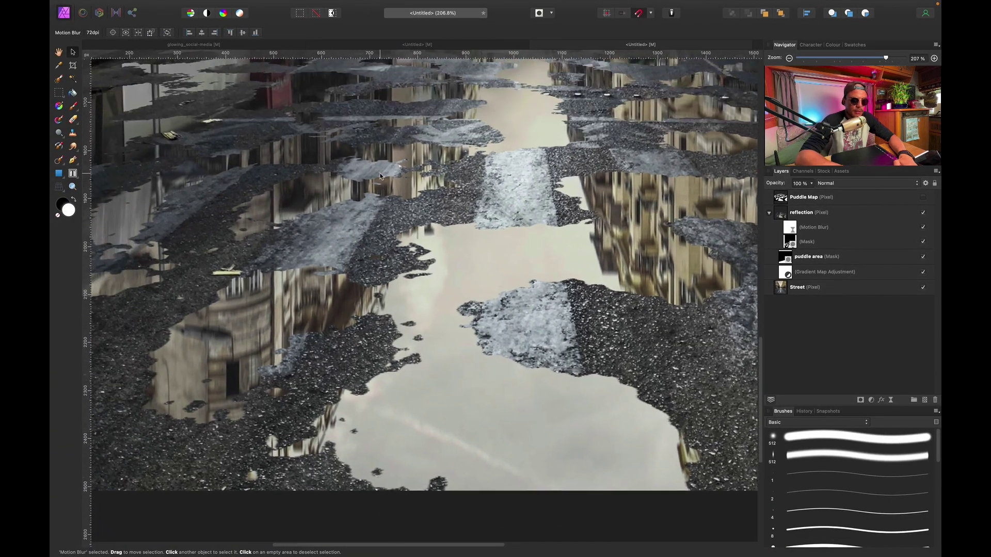
scroll(532, 160, "down", 2)
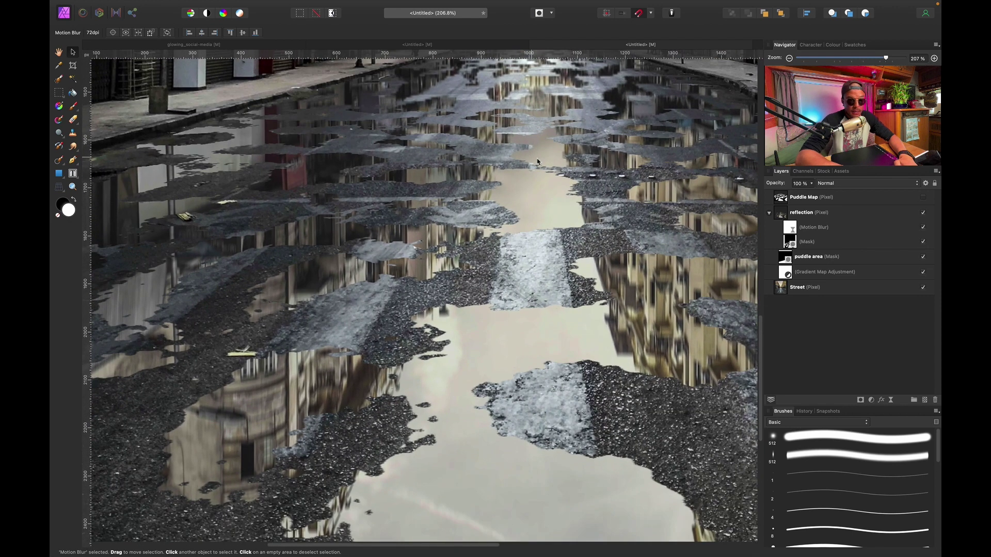
Select the puddle mask inside the reflection layer and display it in isolation
left_click(792, 246)
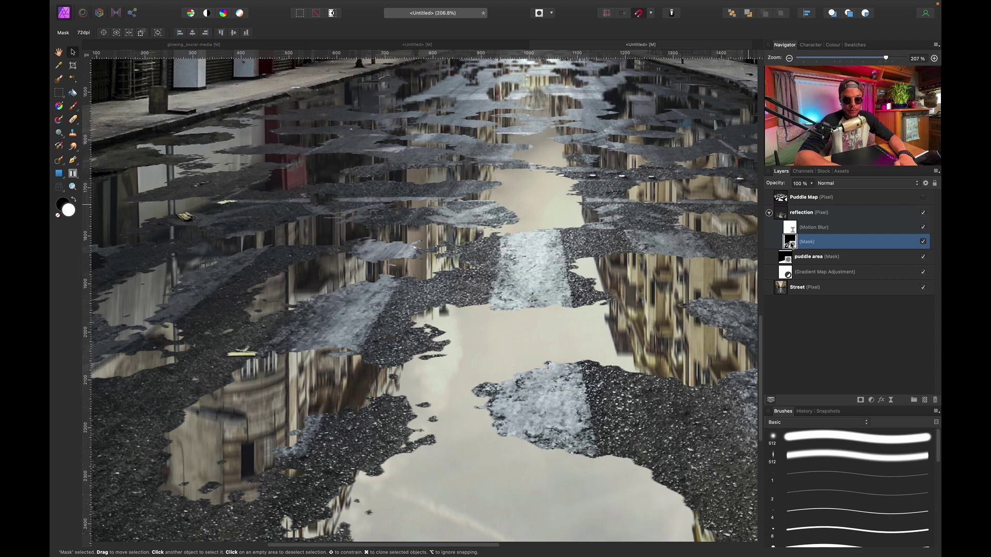
left_click(792, 246, "alt")
scroll(542, 336, "up", 4)
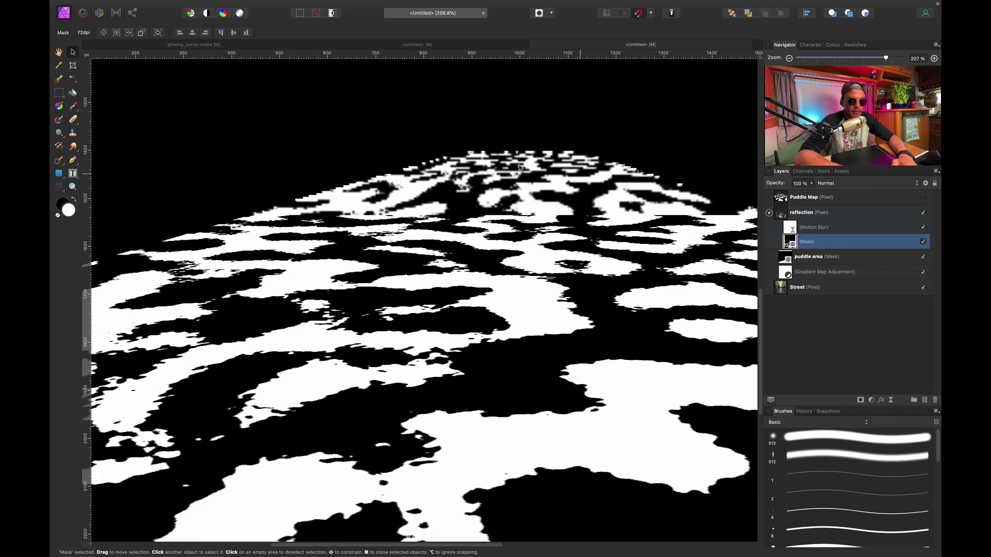
scroll(649, 180, "right", 3)
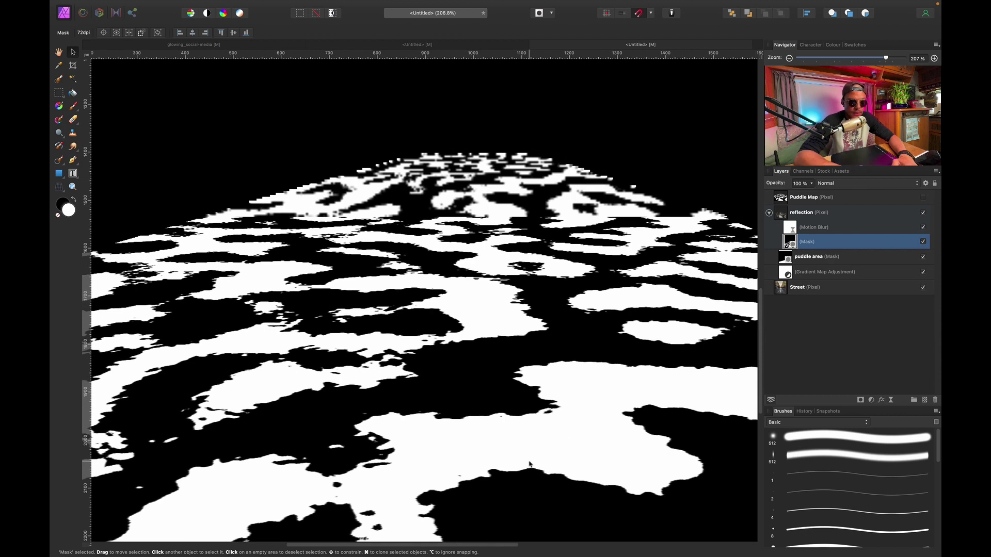
scroll(529, 464, "down", 4)
scroll(406, 405, "down", 5)
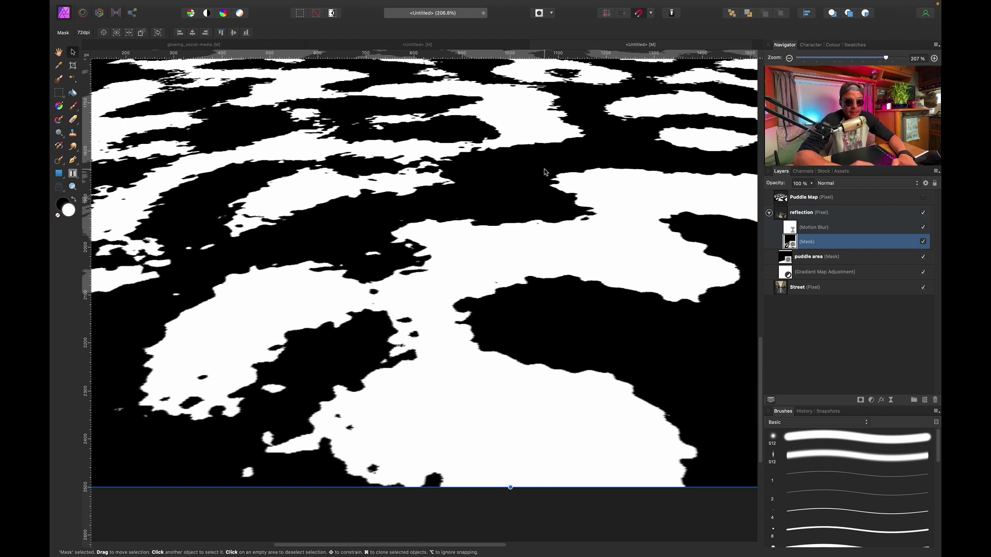
Apply a Gaussian Blur with a 1.2 px radius to the puddle mask and return to the full image
mouse_move(316, 9)
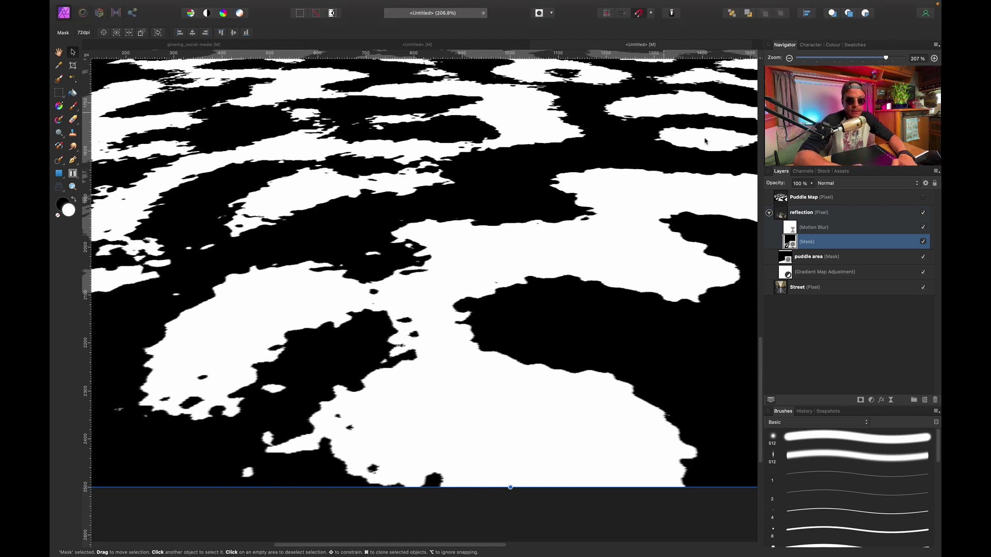
left_click(344, 5)
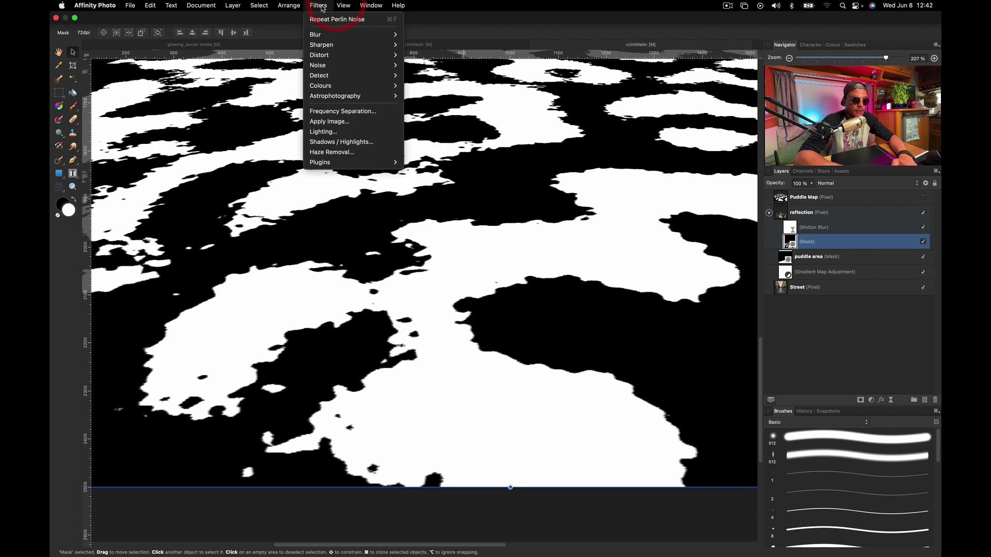
mouse_move(326, 38)
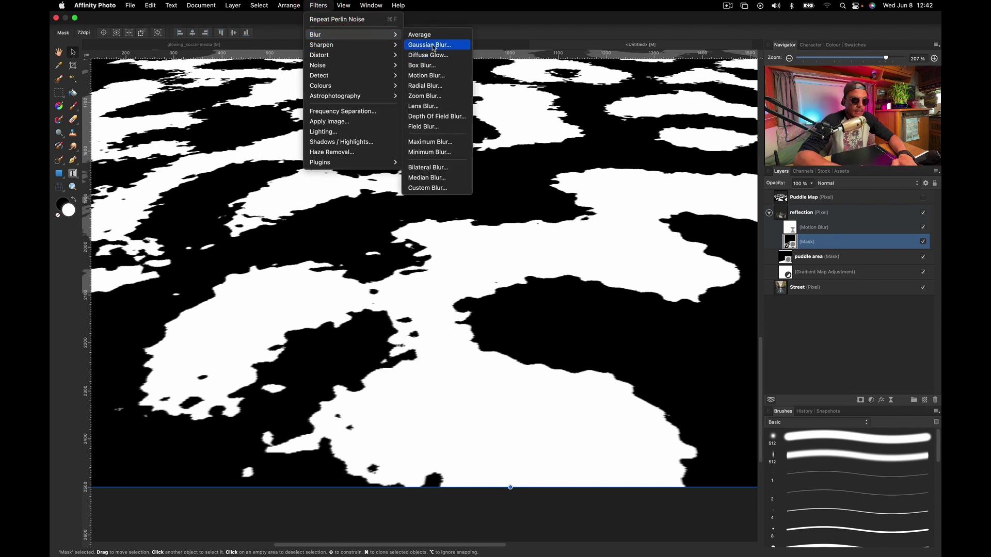
left_click(433, 46)
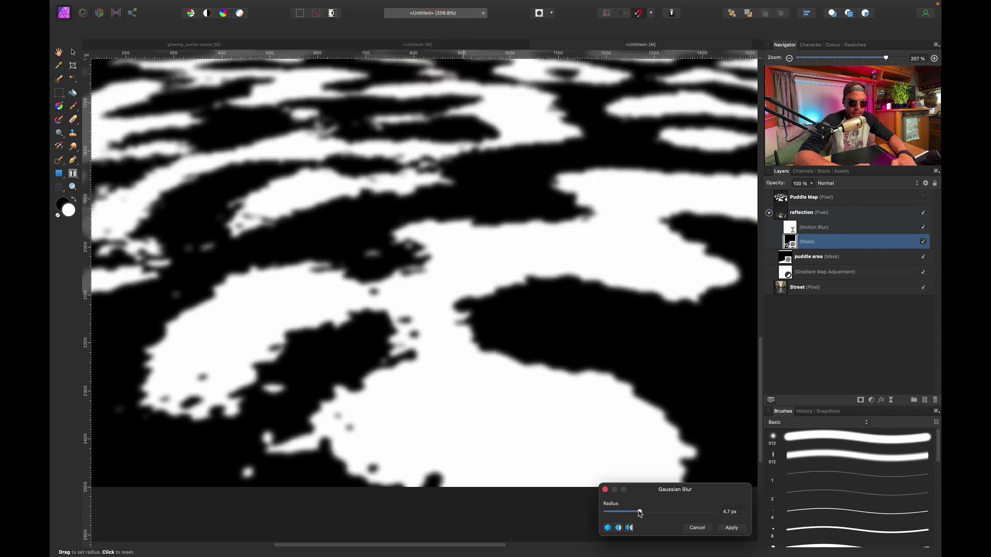
left_click_drag(640, 513, 633, 514)
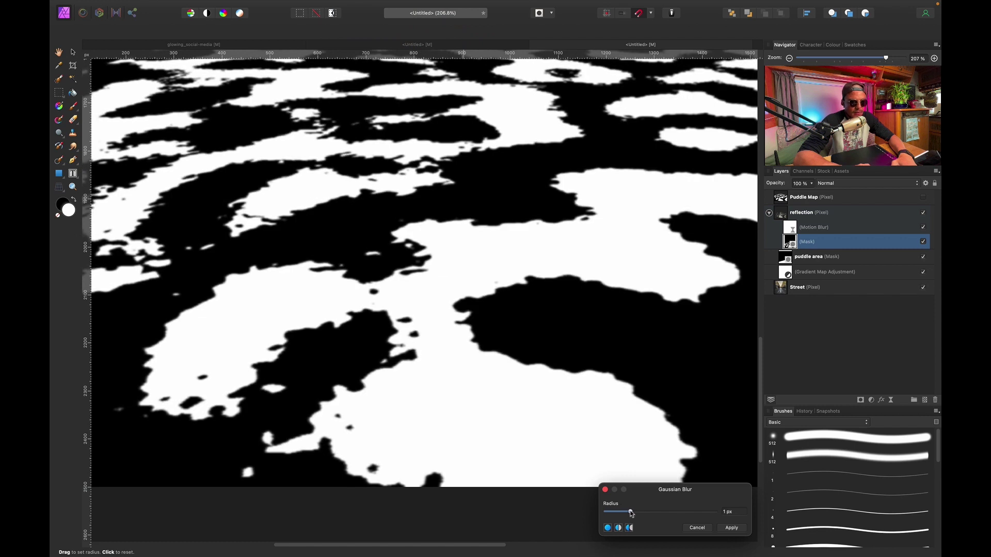
left_click_drag(632, 514, 633, 513)
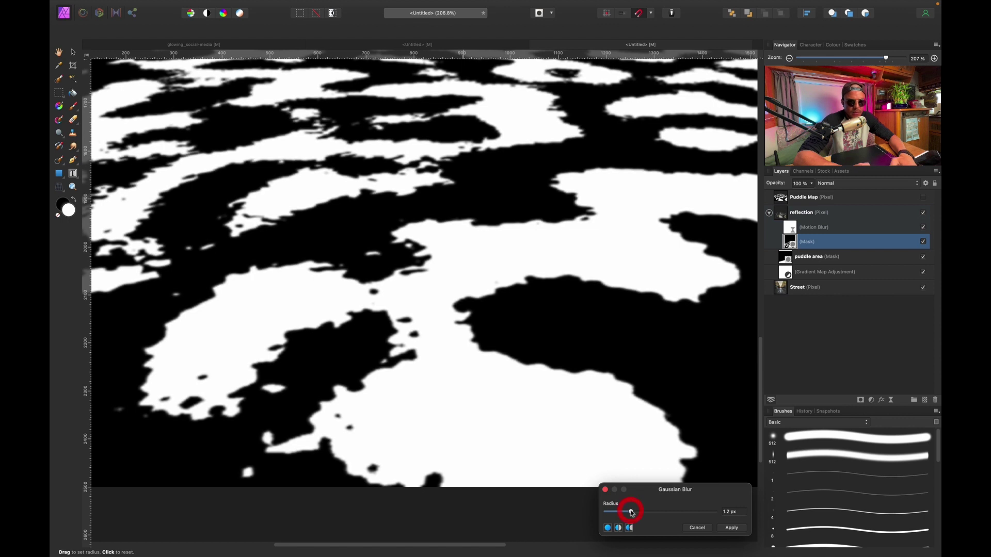
left_click(736, 528)
left_click(831, 209)
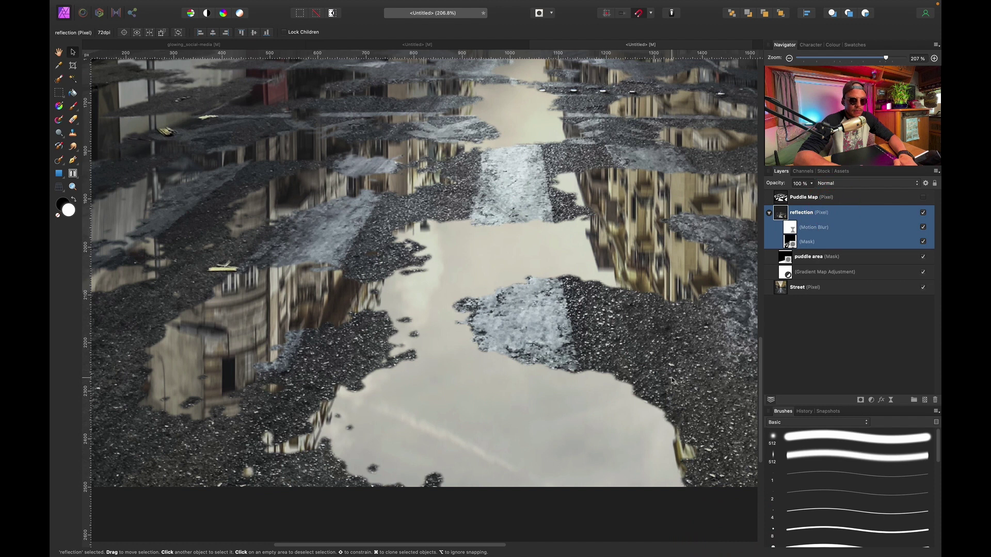
Compare the puddle edges up close without and with the mask's Gaussian Blur
key("super+z")
key("shift+super+z")
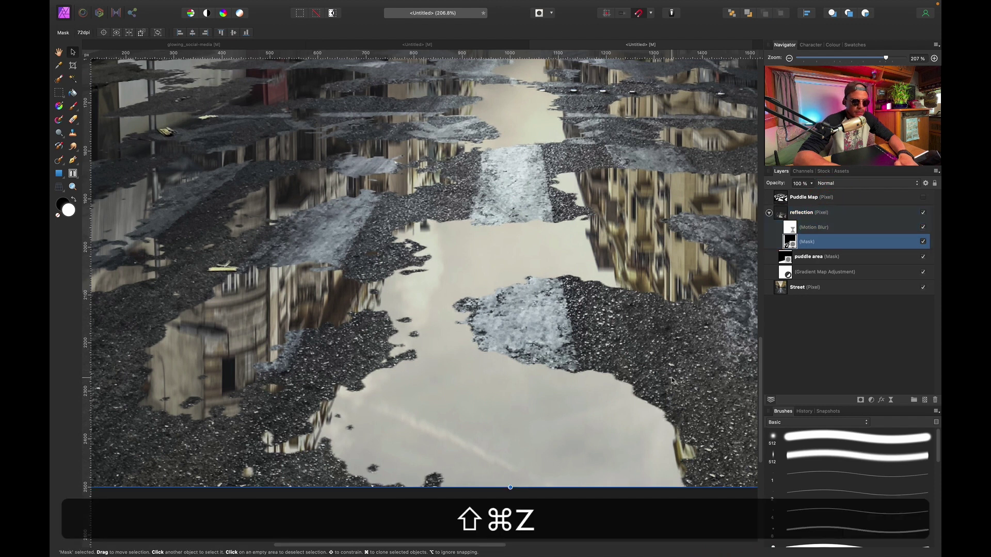
scroll(409, 377, "up", 8)
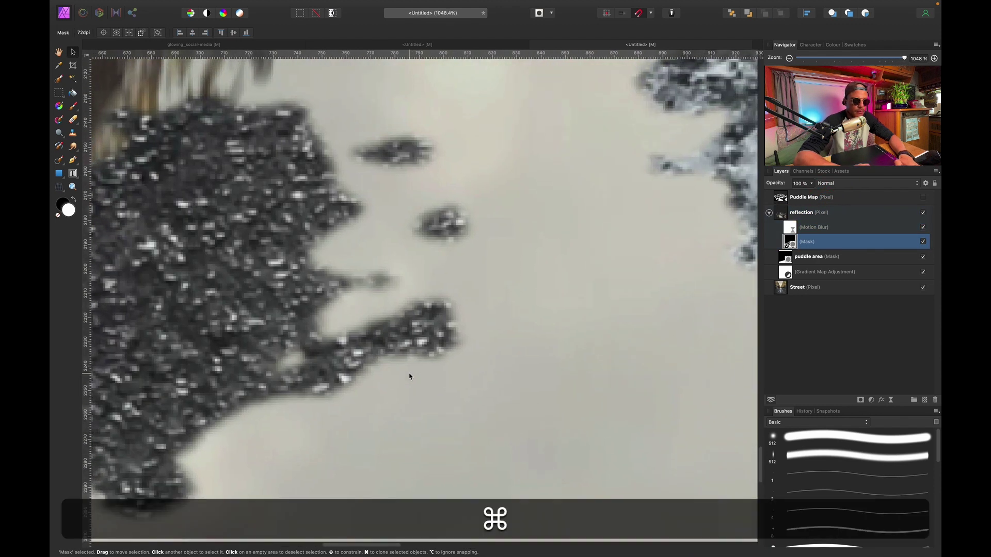
key("super+z")
key("shift+super+z")
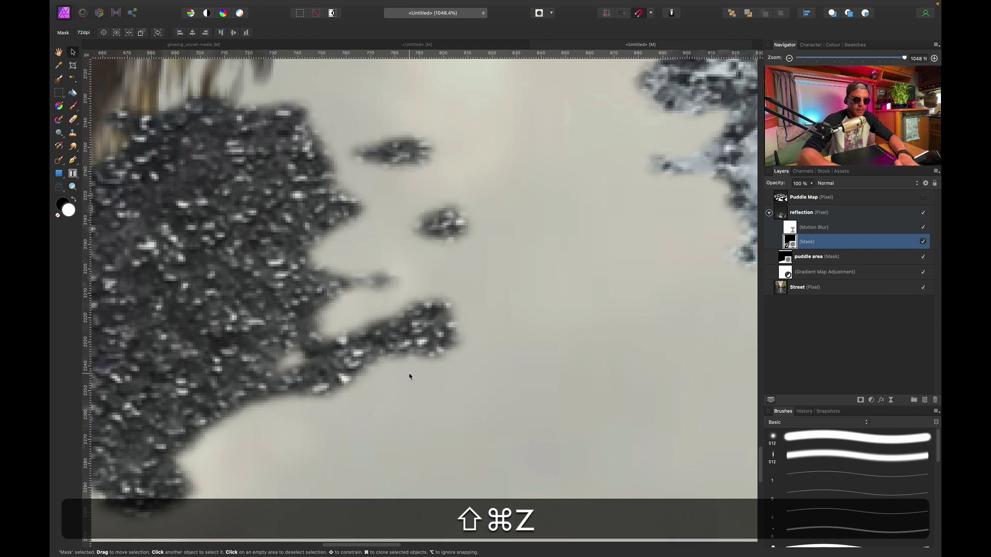
key("super+0")
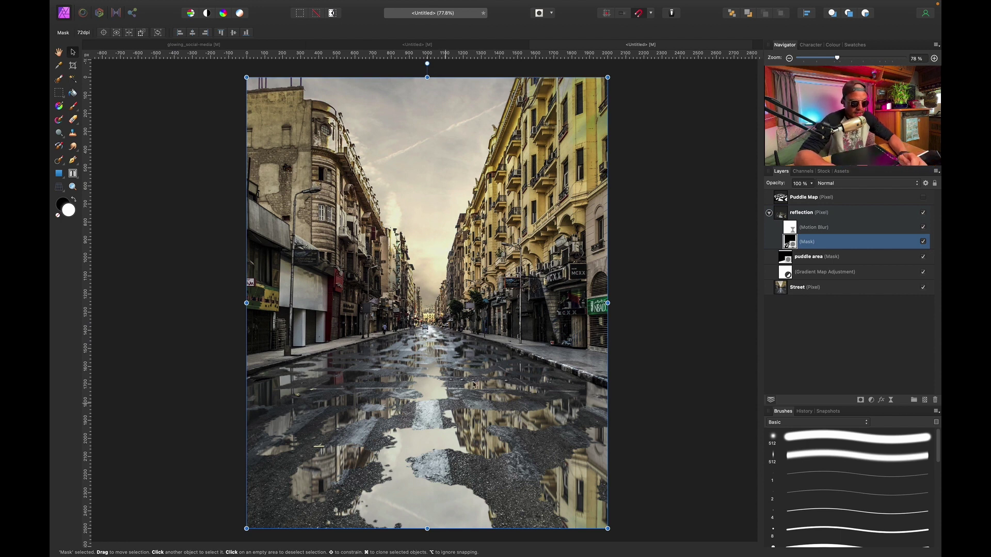
Add a second mask to the reflection layer and choose the soft round 512 px Paint Brush with black
left_click(816, 216)
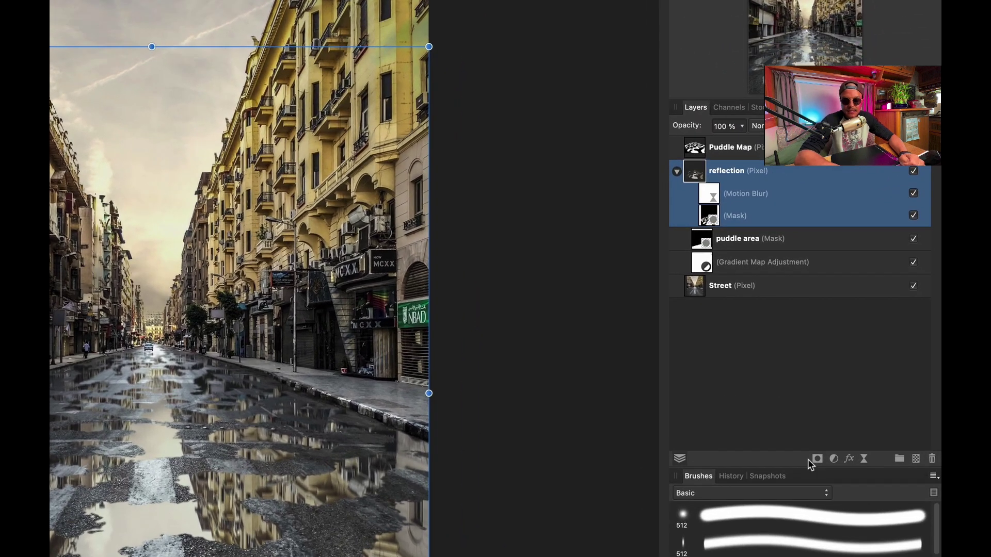
left_click(861, 401)
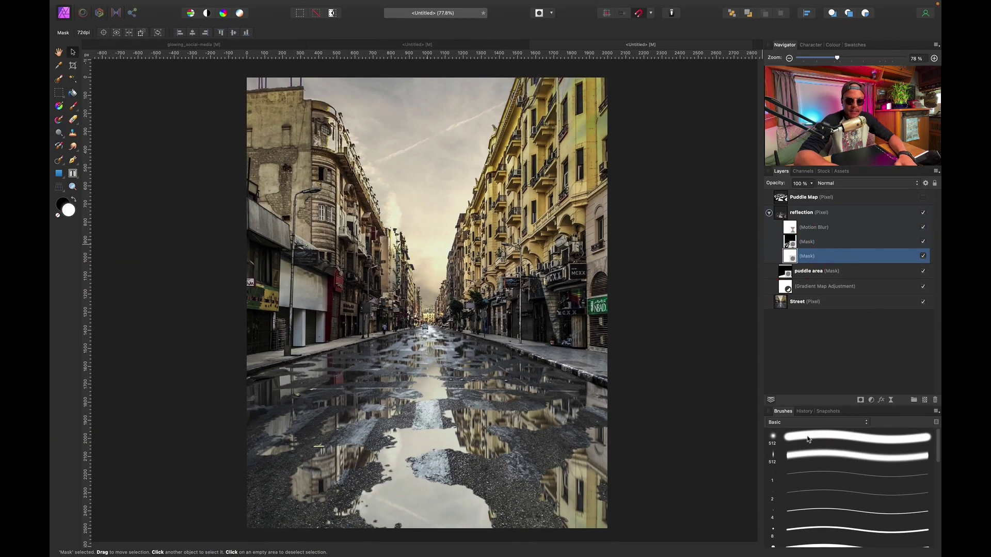
left_click(809, 439)
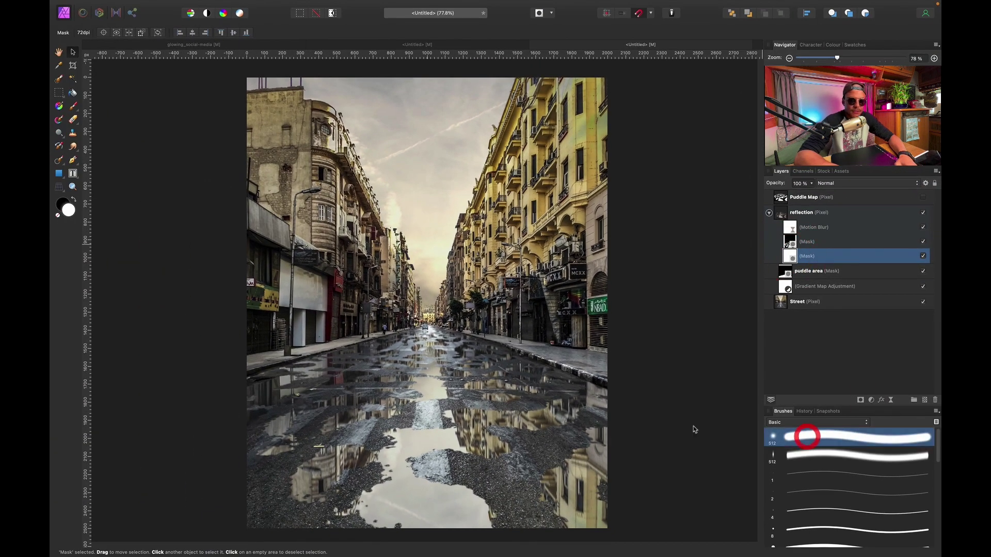
key("b")
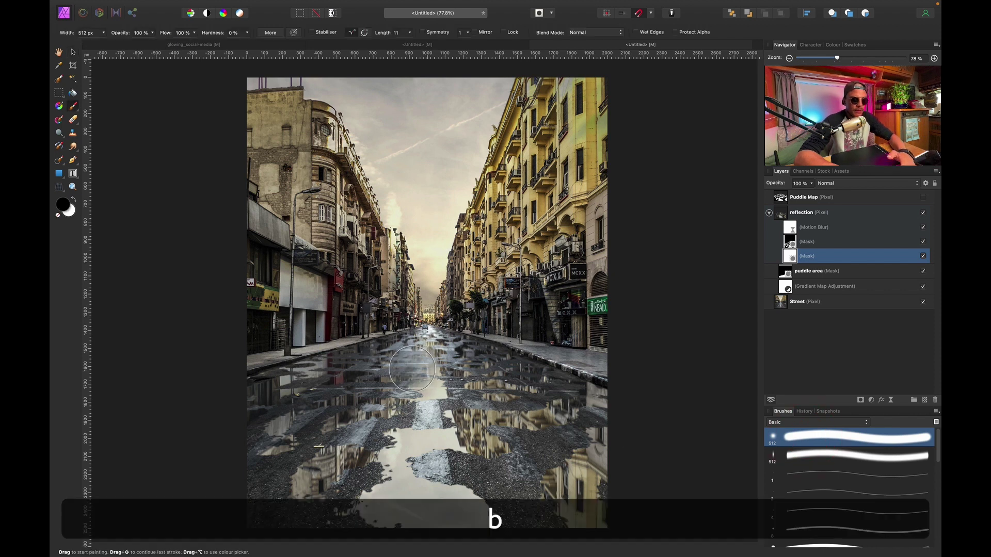
Shrink the brush to about 62 px at 33% hardness and paint out some distant puddle reflections on the new mask
scroll(406, 370, "up", 5)
scroll(405, 372, "down", 1)
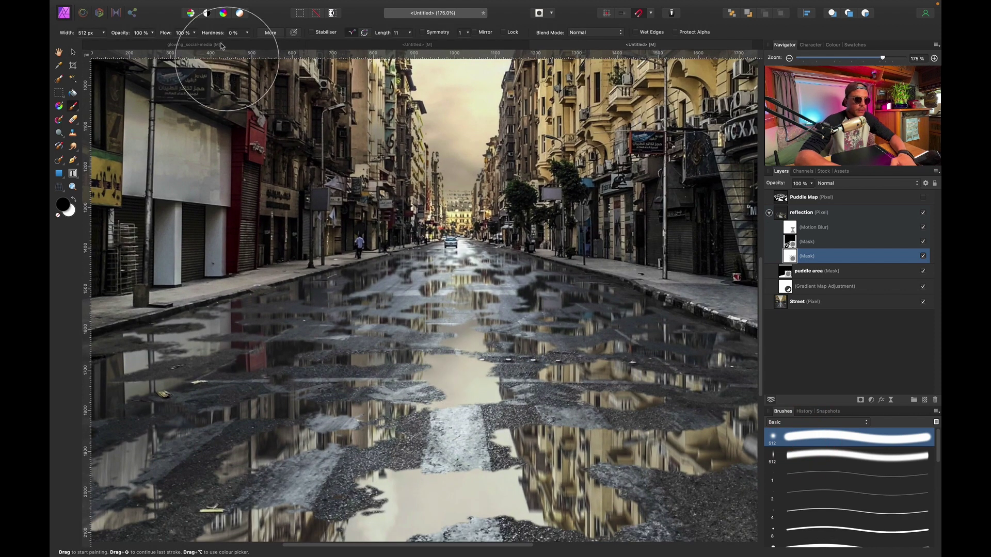
left_click_drag(216, 33, 241, 36)
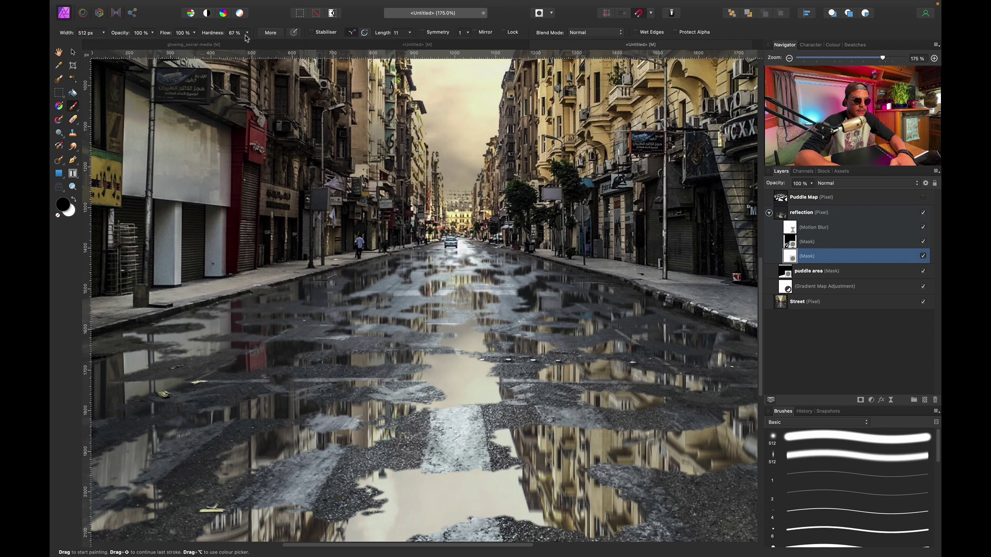
key("bracketleft")
key("bracketleft")
key("bracketleft")
key("bracketleft")
key("bracketleft")
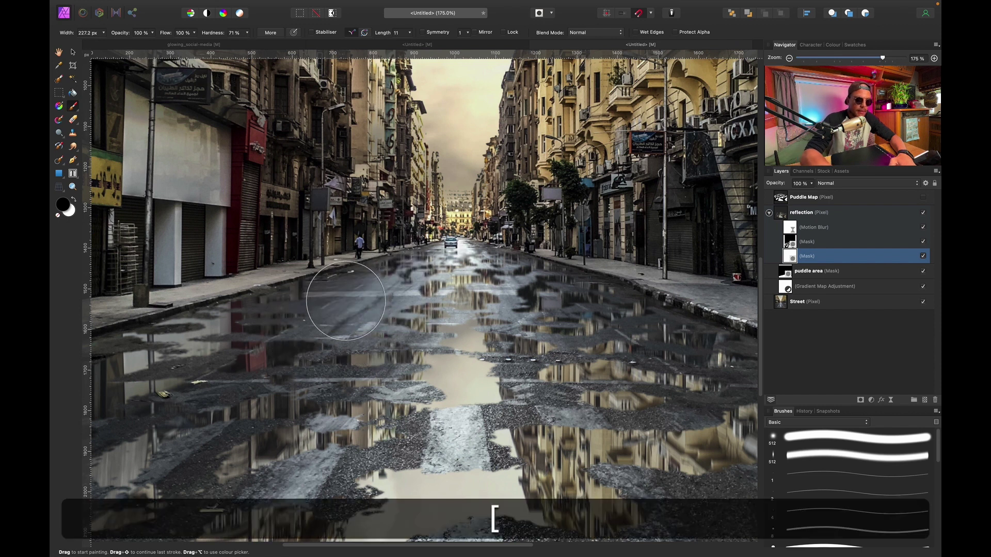
key("bracketleft")
key("bracketleft")
scroll(346, 349, "up", 5)
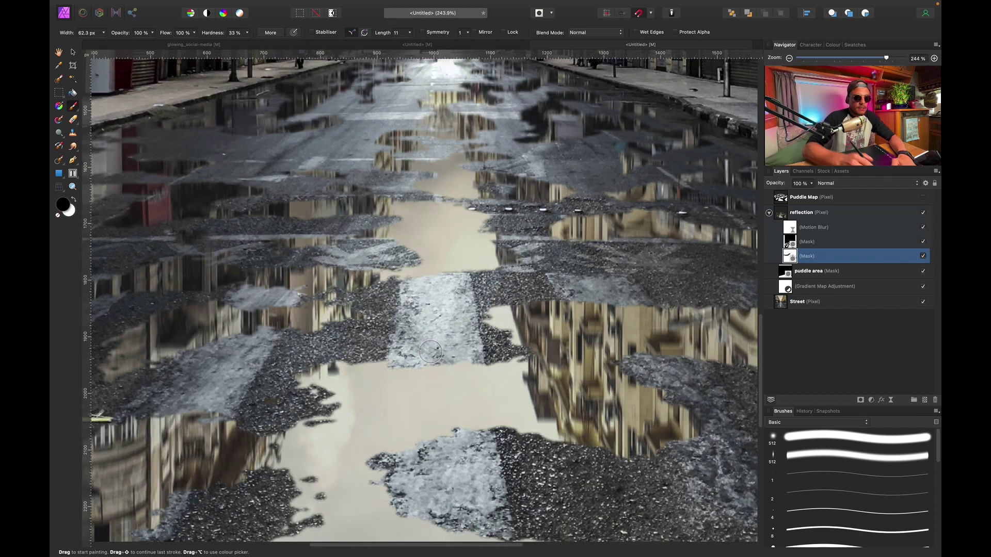
Enlarge the brush to about 190 px and paint out the reflections across the middle of the road
key("bracketright")
key("bracketright")
key("bracketright")
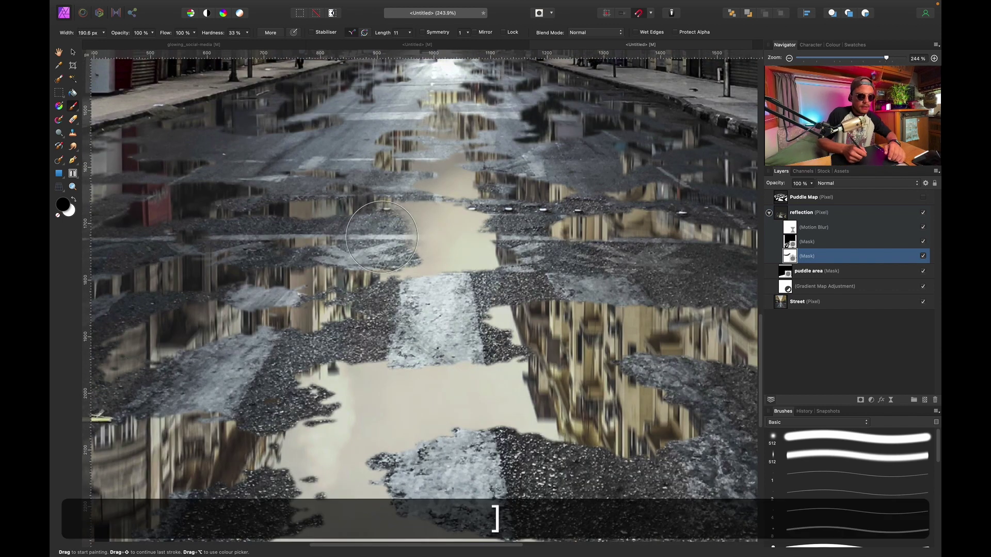
mouse_move(428, 258)
left_mouse_down()
mouse_move(418, 261)
mouse_move(495, 250)
mouse_move(457, 217)
mouse_move(379, 213)
mouse_move(509, 176)
mouse_move(506, 186)
left_mouse_up()
Set the brush to 178 px and mask out reflections on the right half of the road beside the centre marking
key("super+minus")
scroll(511, 457, "right", 5)
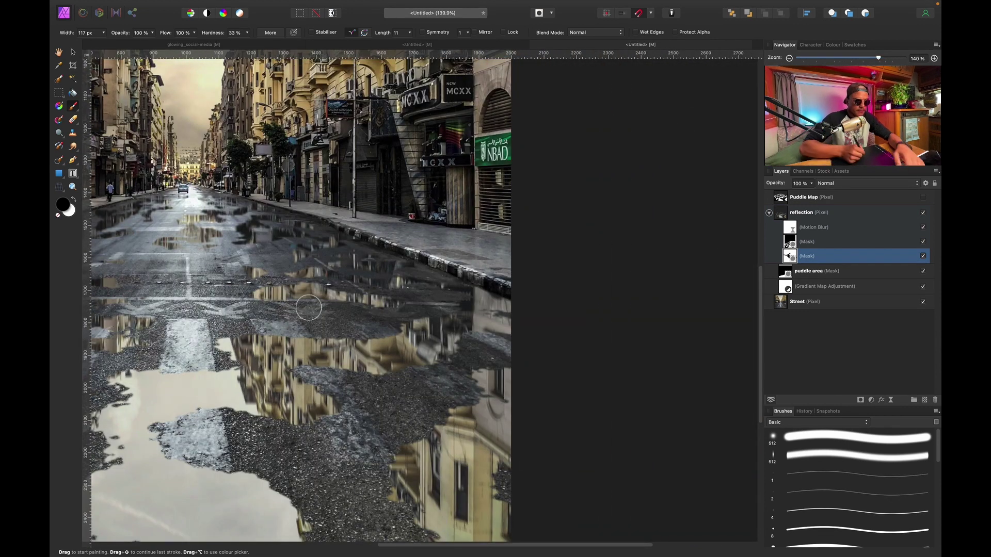
key("bracketright")
key("bracketright")
mouse_move(220, 333)
left_mouse_down()
mouse_move(261, 330)
mouse_move(245, 343)
mouse_move(291, 336)
mouse_move(291, 350)
mouse_move(330, 347)
mouse_move(390, 385)
mouse_move(357, 373)
mouse_move(365, 324)
mouse_move(372, 362)
mouse_move(415, 387)
mouse_move(358, 401)
left_mouse_up()
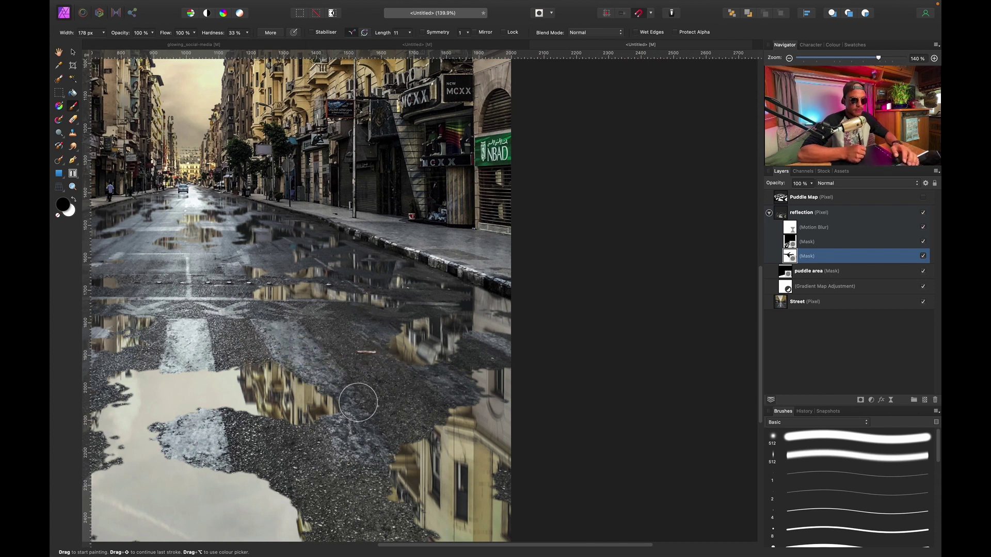
Compare the whole image with the newly painted reflection mask switched off and on
scroll(432, 227, "left", 10)
key("super+0")
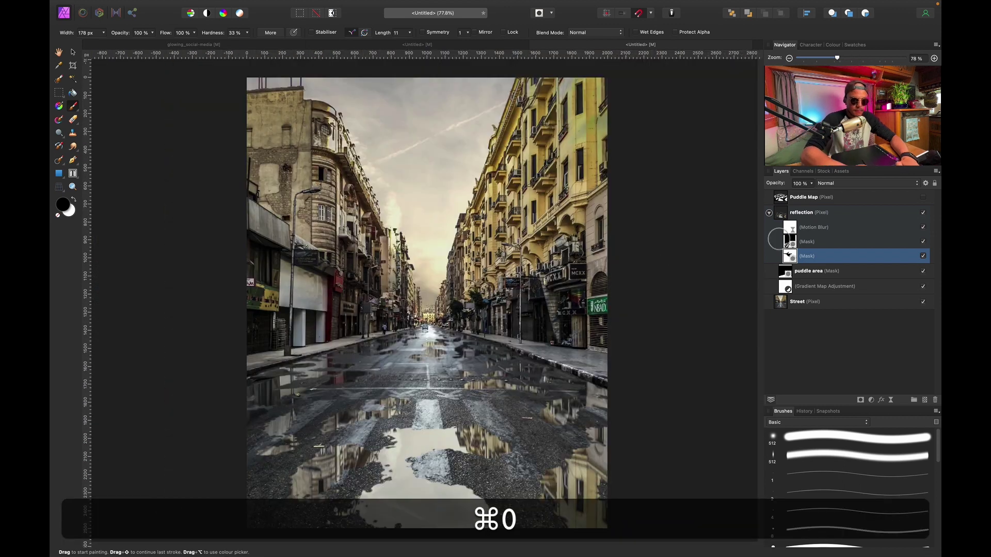
left_click(923, 256)
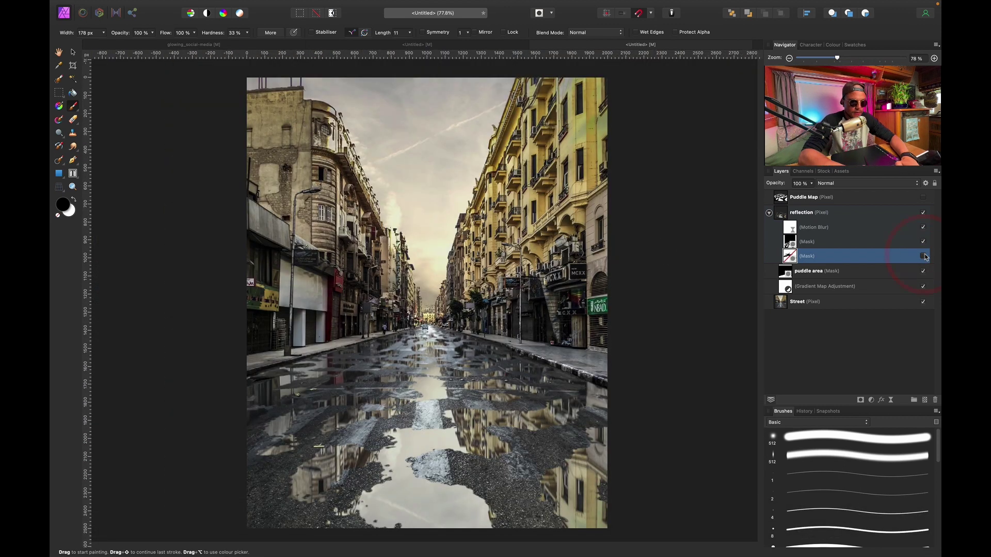
left_click(924, 256)
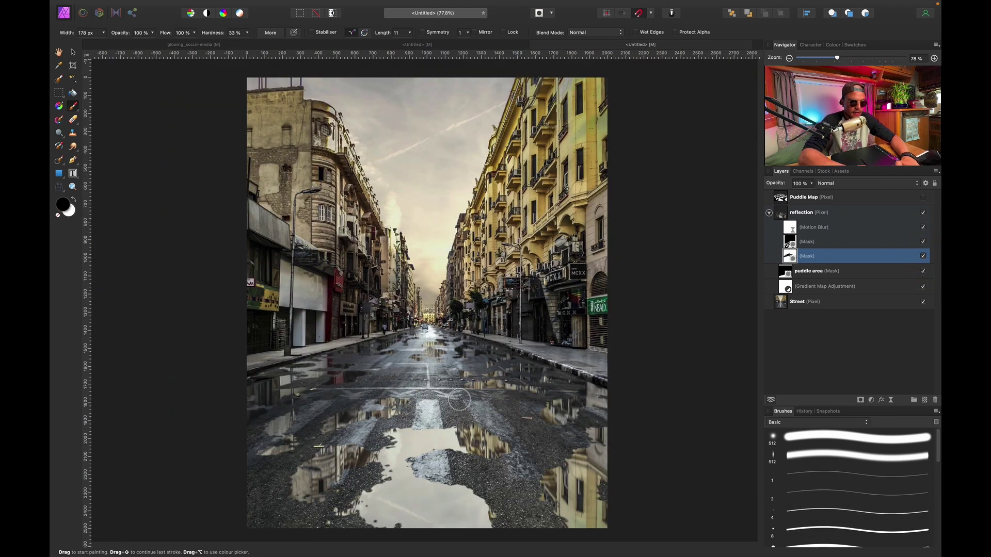